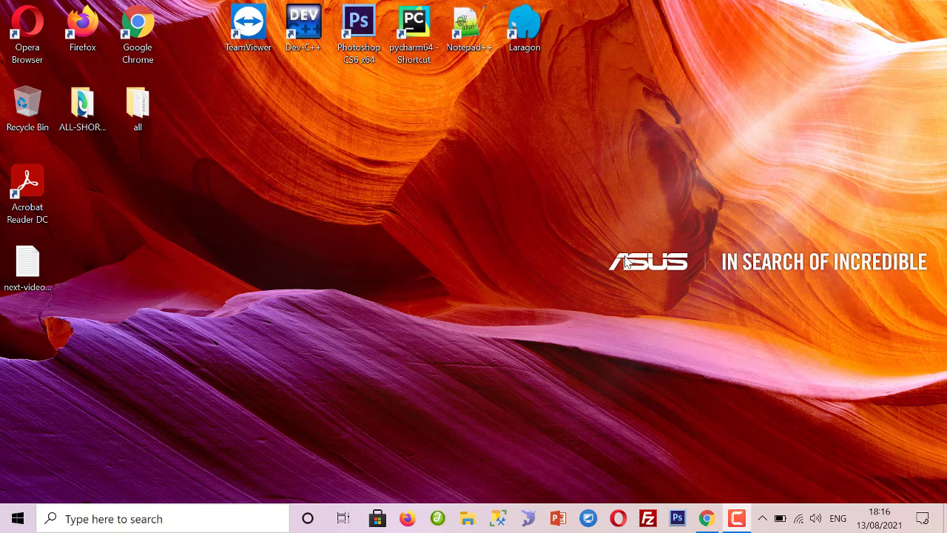
Drag the system-tray volume slider up from 69 to 84.
left_click(817, 517)
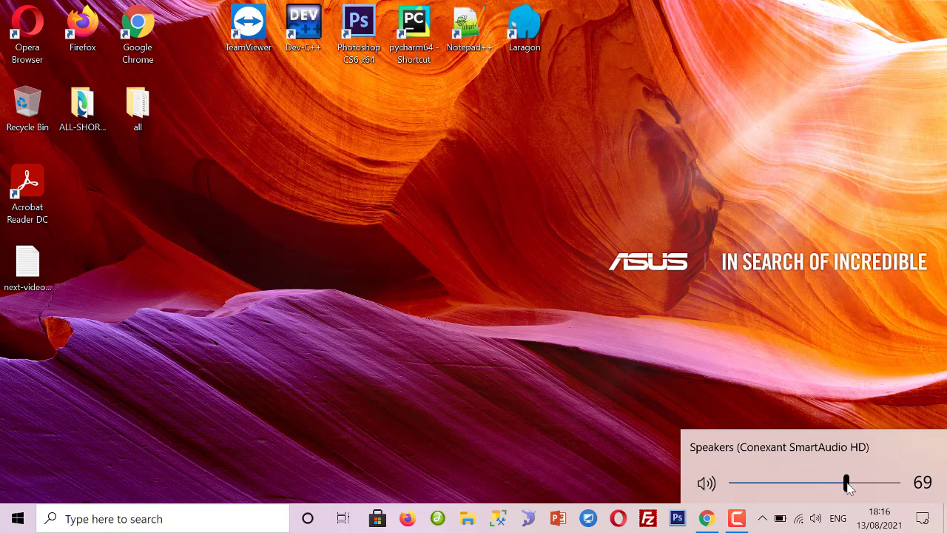
mouse_move(845, 482)
left_mouse_down()
mouse_move(895, 482)
mouse_move(861, 482)
mouse_move(871, 482)
left_mouse_up()
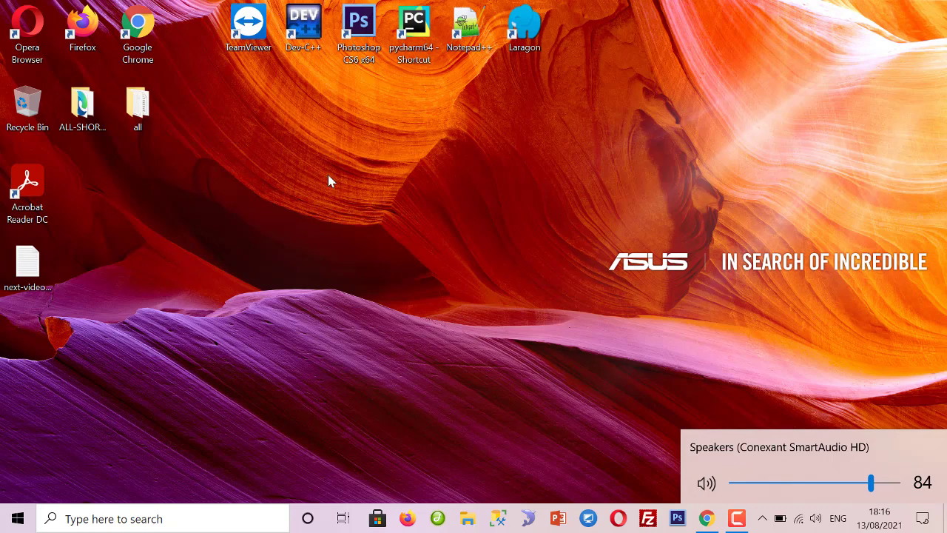
Dismiss the volume flyout so only the desktop shows.
left_click(378, 191)
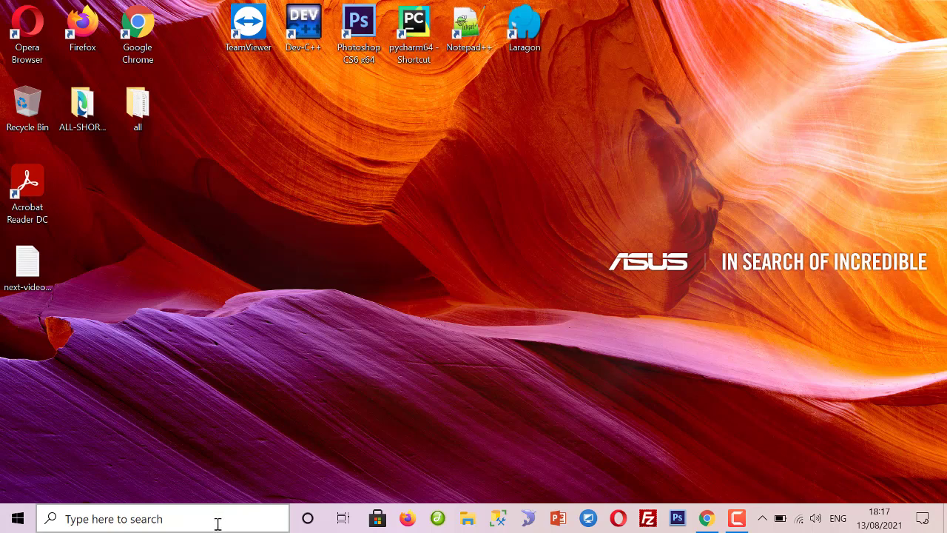
Launch Excel 2013 from the taskbar search and start the blank workbook Book1.
left_click(217, 523)
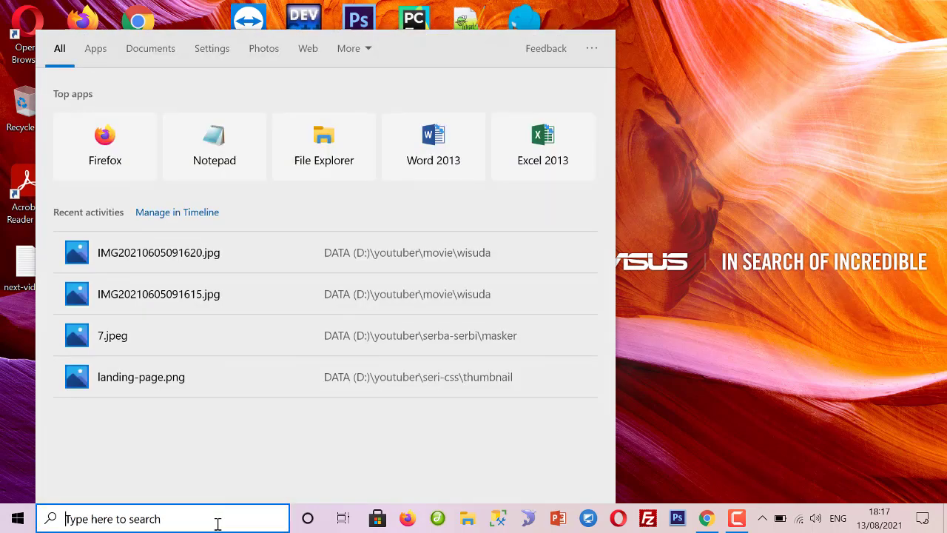
left_click(849, 442)
left_click(183, 519)
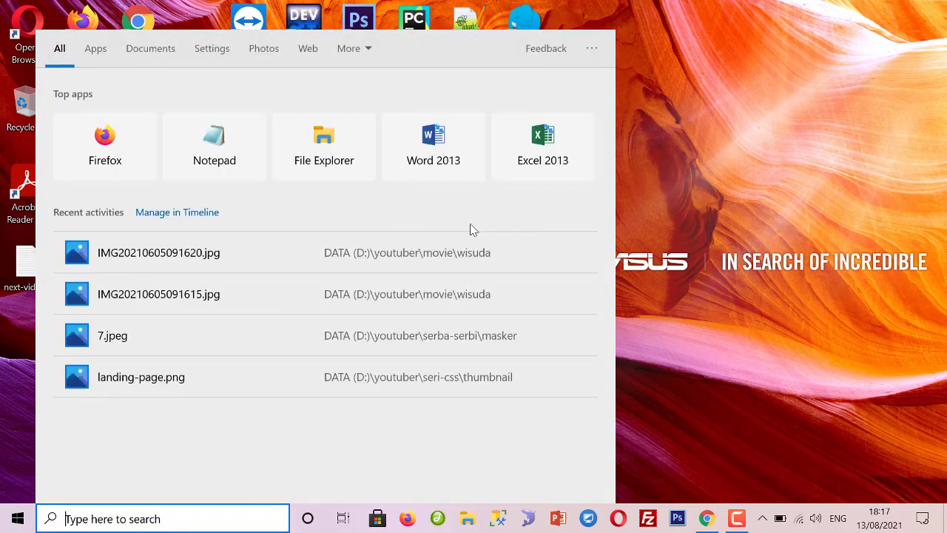
left_click(536, 151)
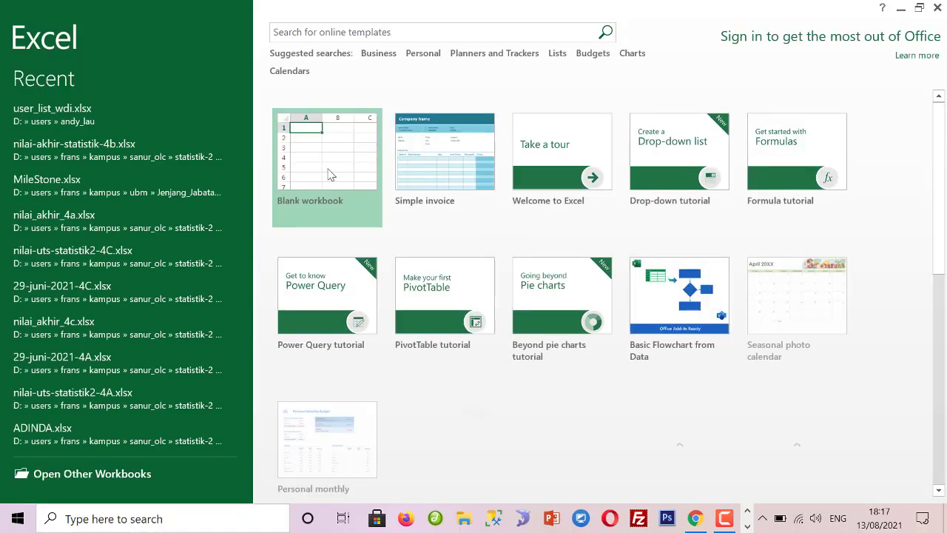
left_click(331, 178)
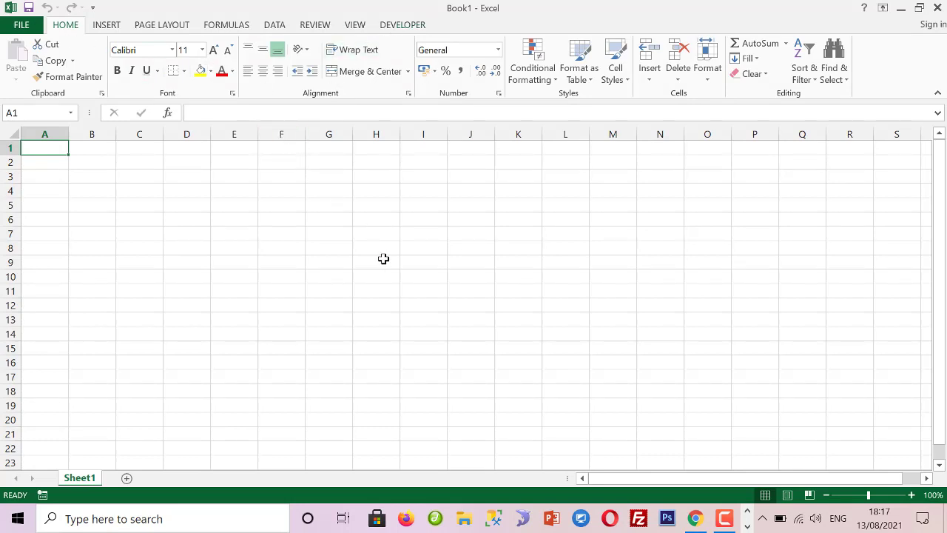
Start Save As for the workbook and browse to drive DATA (D:).
left_click(22, 25)
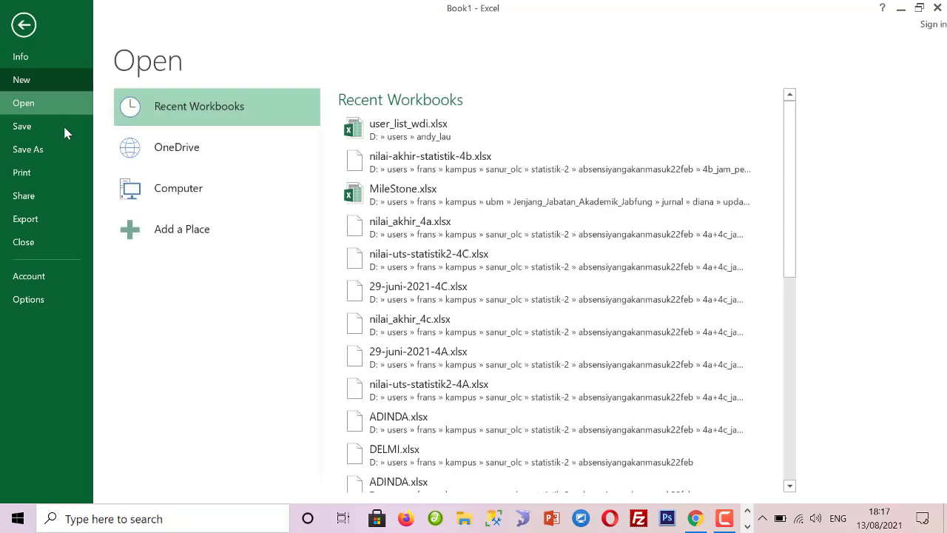
left_click(24, 25)
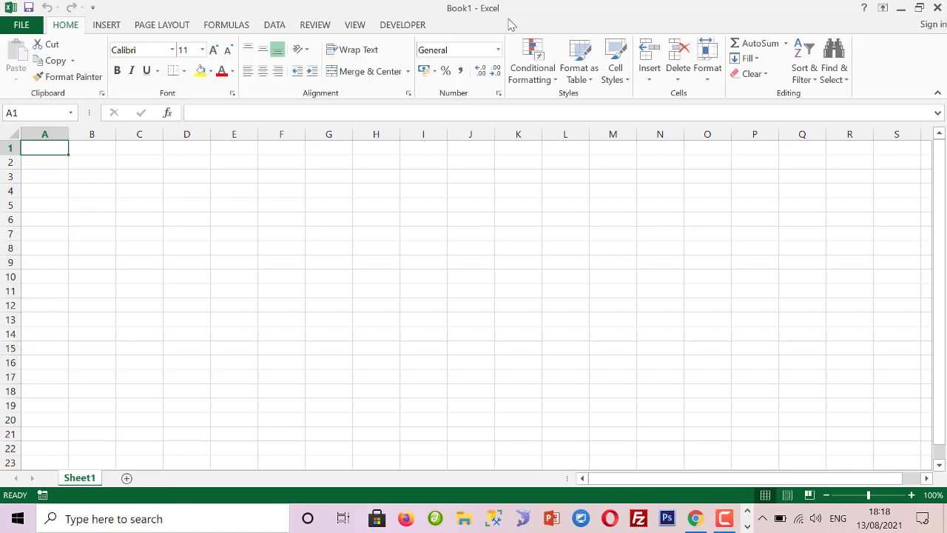
left_click(29, 30)
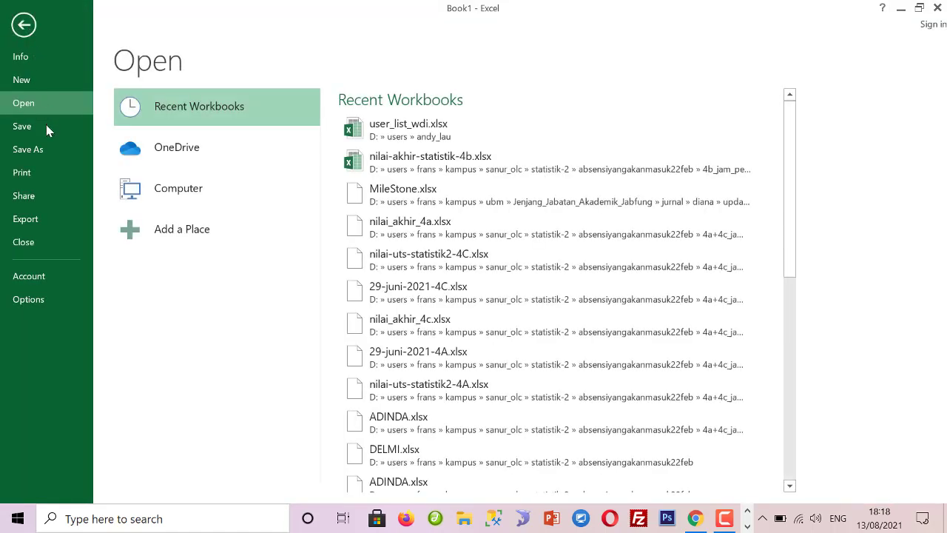
left_click(33, 149)
left_click(374, 382)
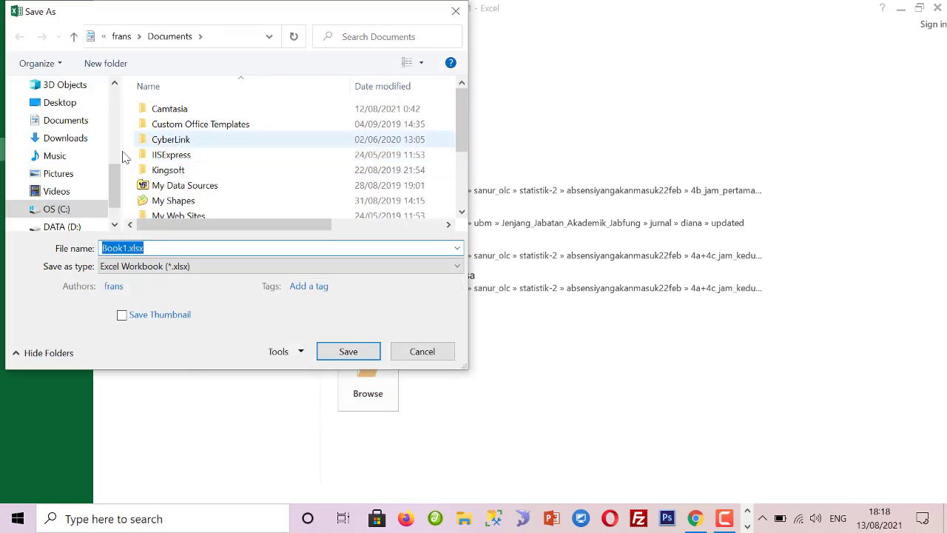
scroll(115, 189, "down", 1)
left_click(74, 193)
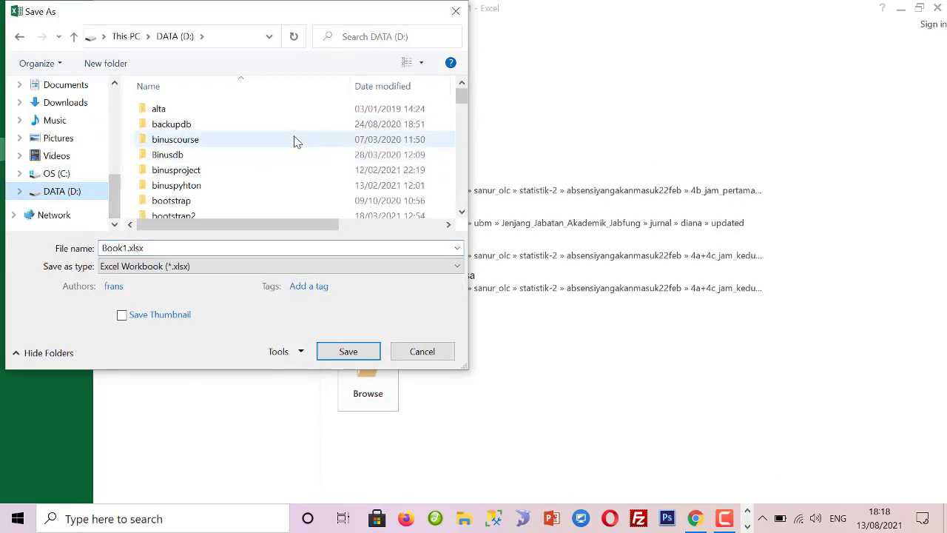
Create a new folder named excel on drive D and open it.
right_click(292, 141)
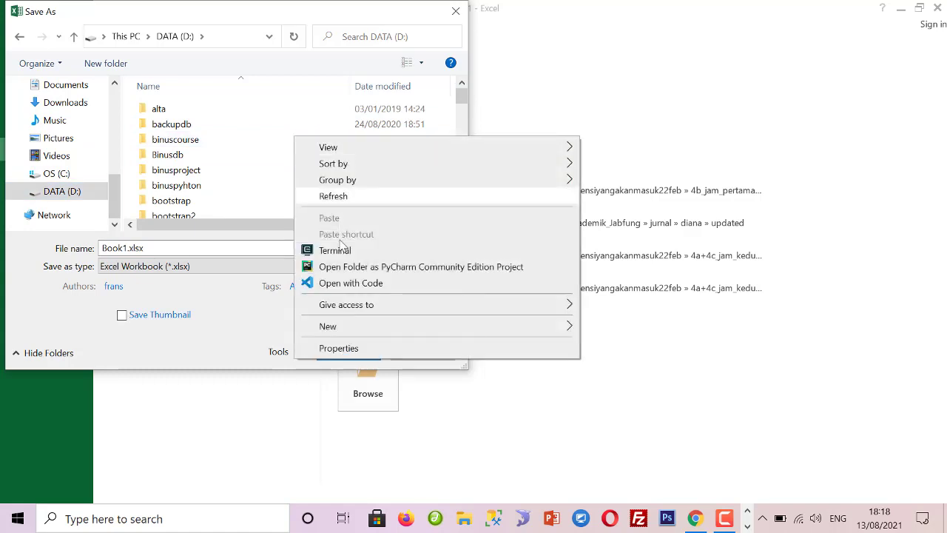
mouse_move(358, 329)
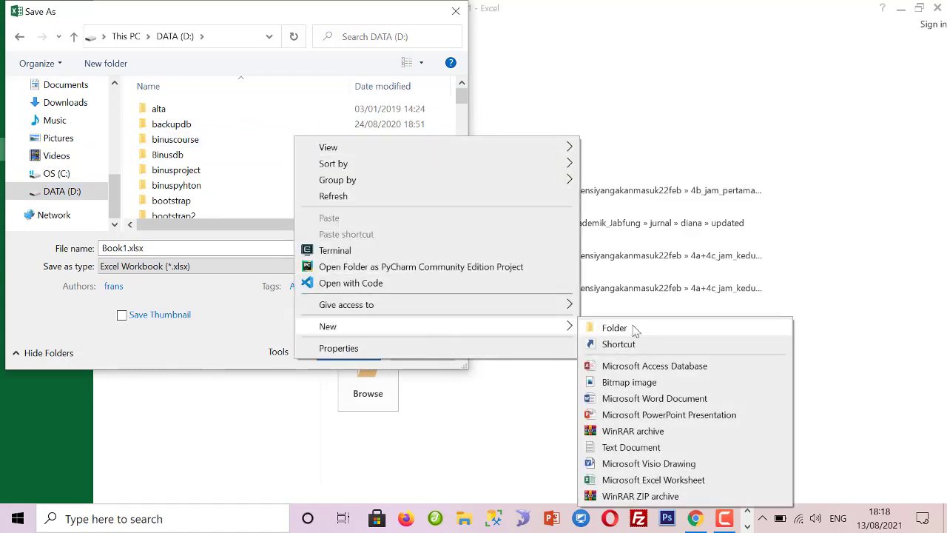
left_click(607, 328)
type("ex")
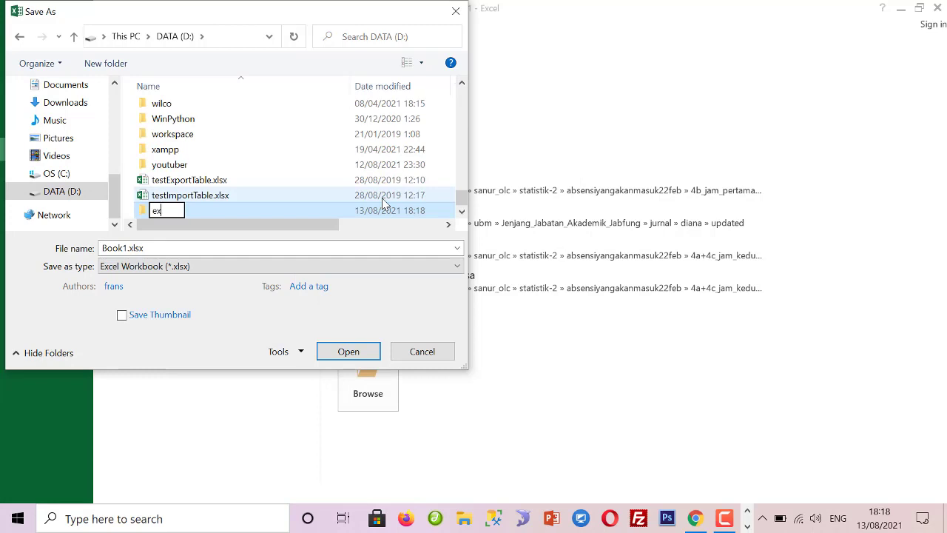
type("cel")
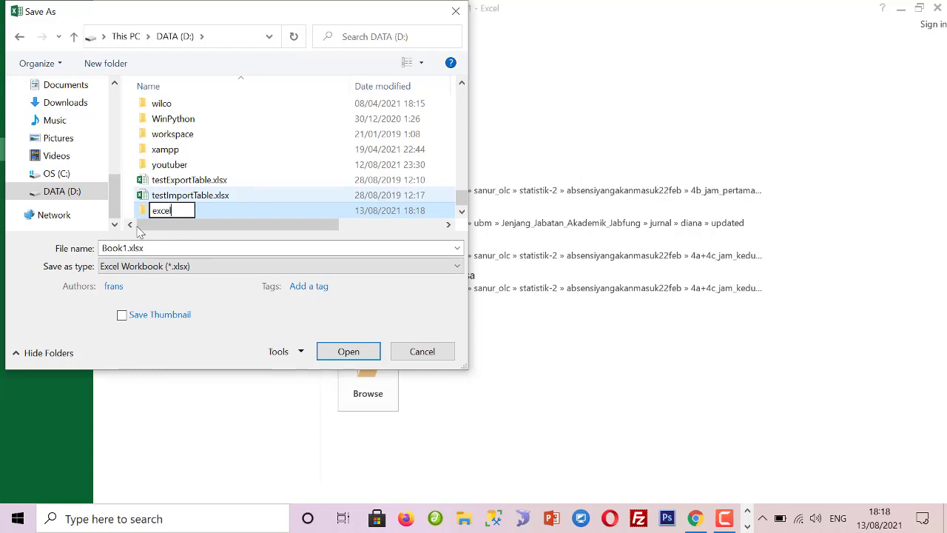
key("Return")
double_click(157, 213)
Save the workbook there as latihan1.
left_click(153, 248)
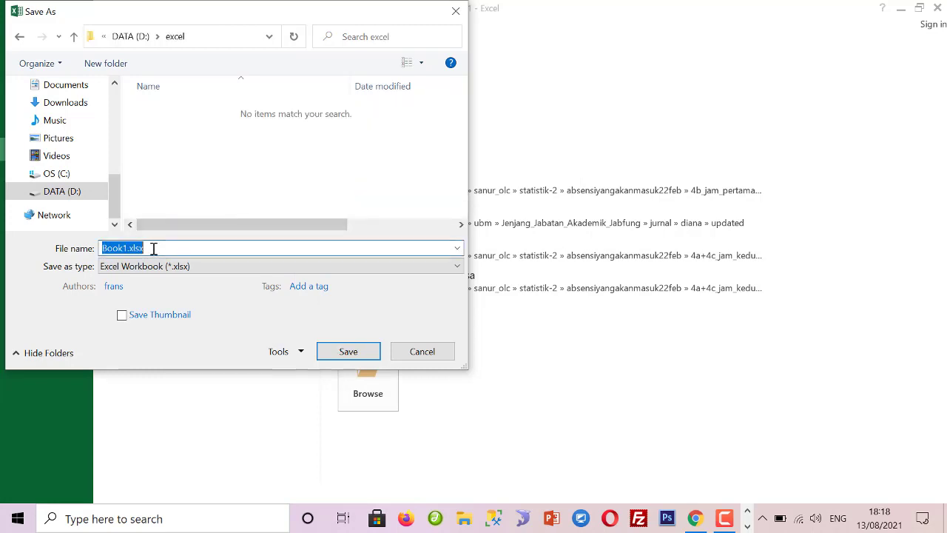
type("lati")
key("BackSpace")
type("ihan1")
key("Return")
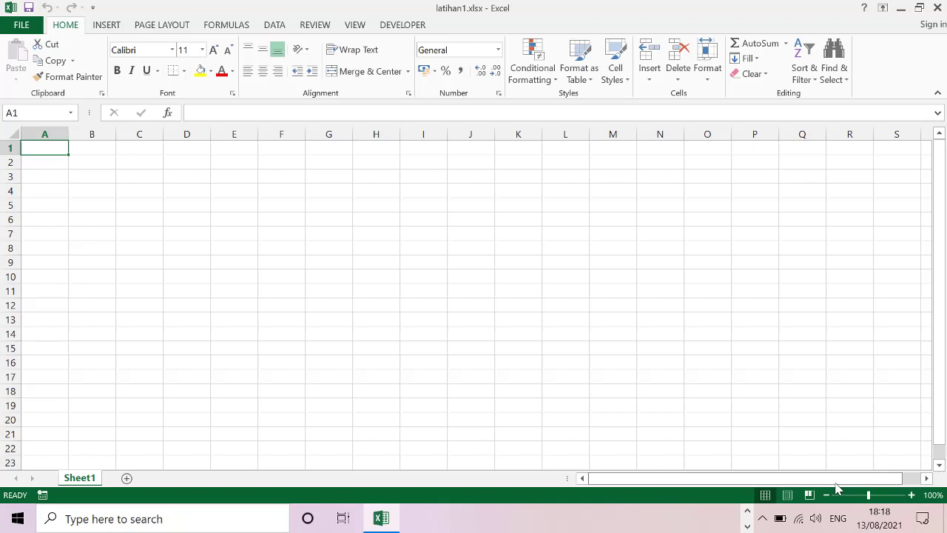
key("ctrl+Right")
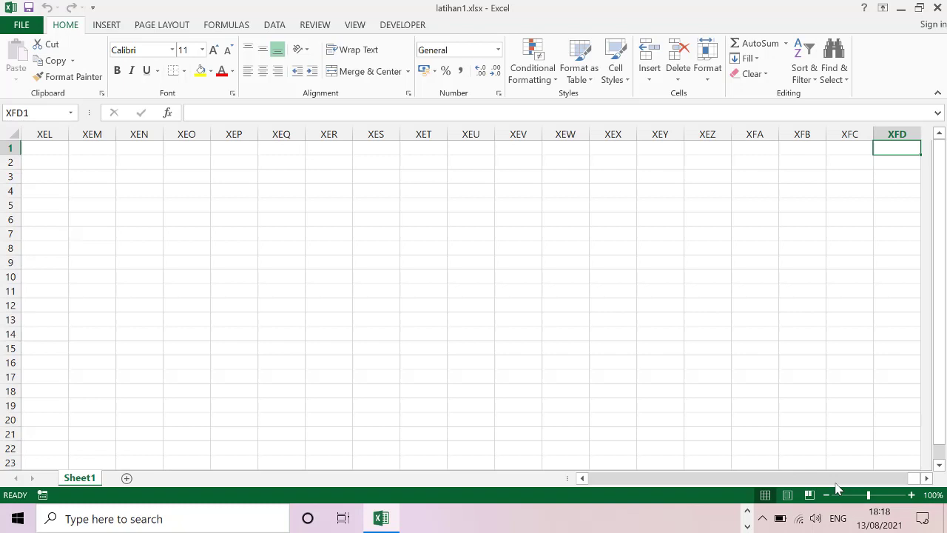
key("ctrl+Left")
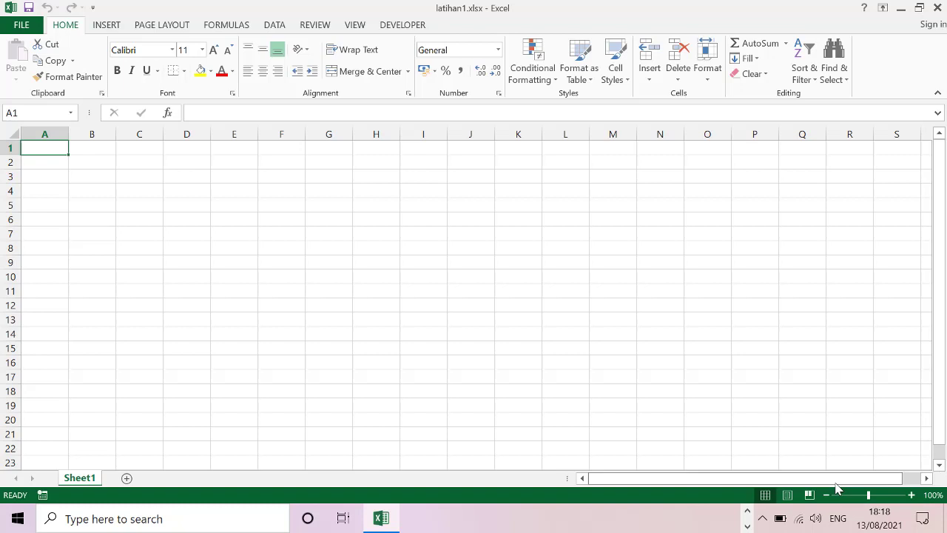
key("ctrl+Down")
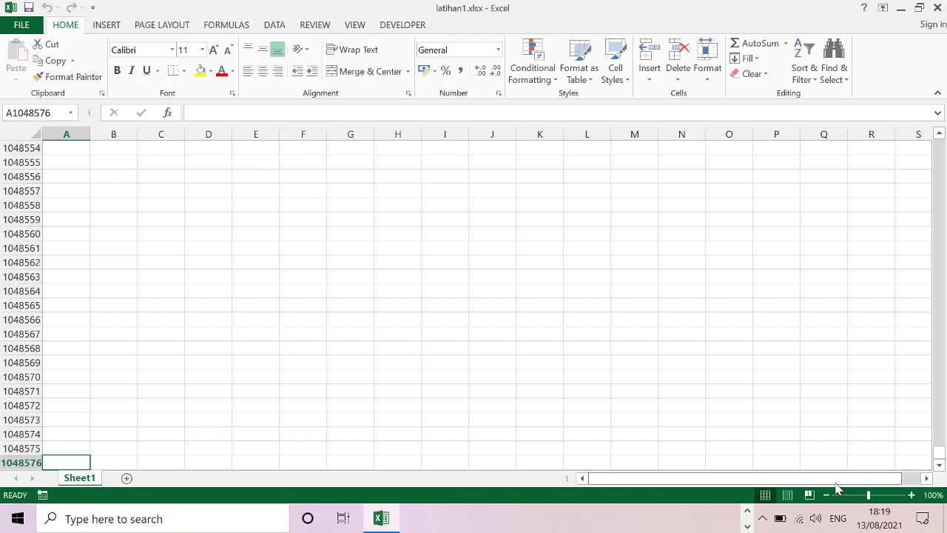
key("ctrl+Up")
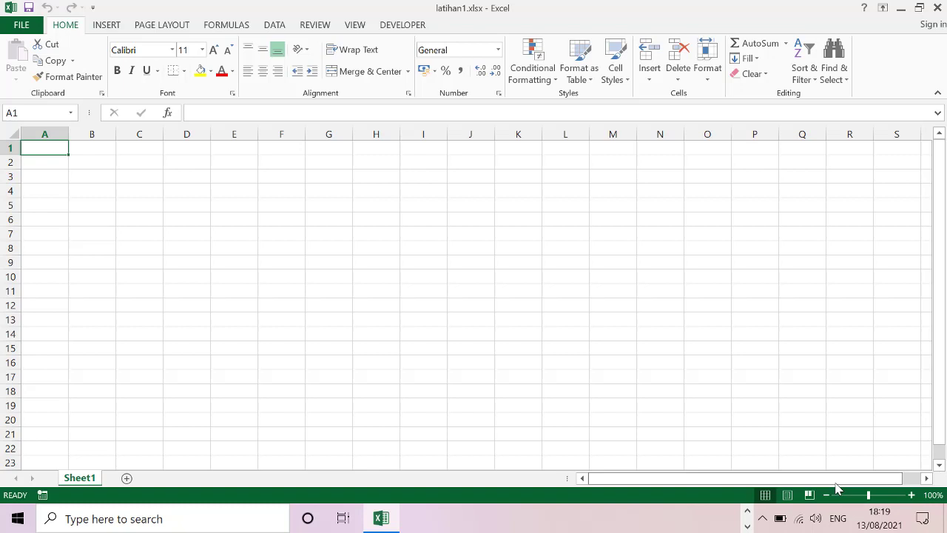
key("Right")
key("Left")
key("Right")
key("Left")
key("Down")
key("Up")
key("Right")
key("Left")
key("Right")
key("Left")
key("Down")
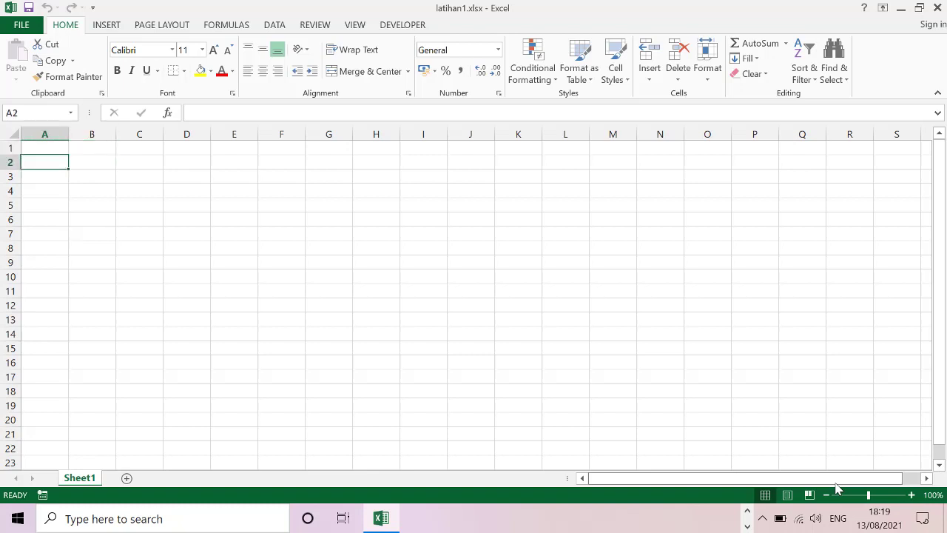
key("Up")
key("Right")
key("Left")
key("Right")
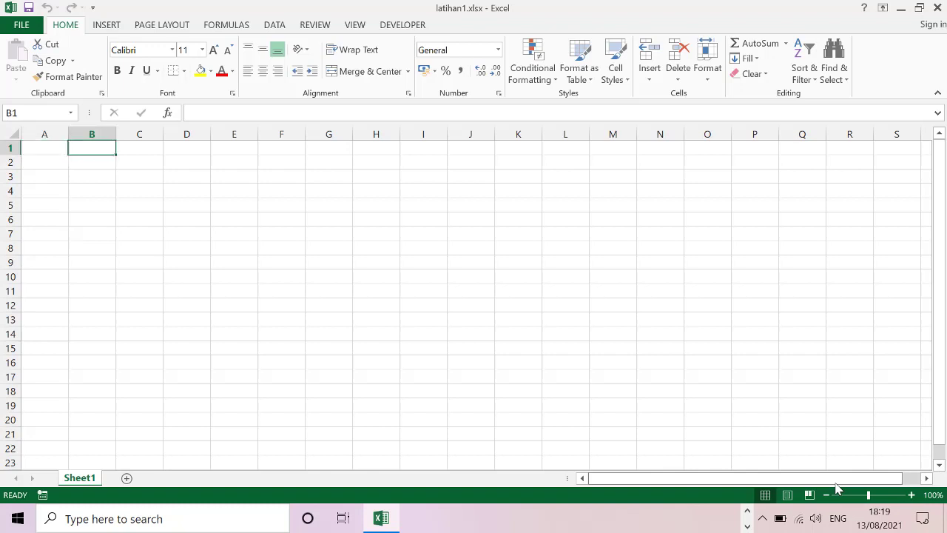
key("Left")
key("Right")
key("Left")
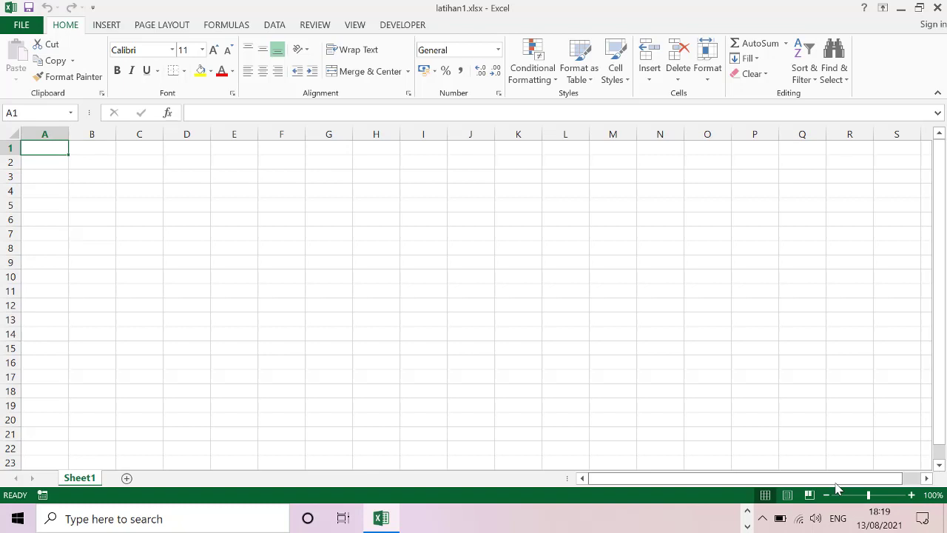
Enter LAPORAN GAJI PEGAWAI in A1 and the company name PT. CAHAYA MAKMUR SENTOSA below it.
type("N")
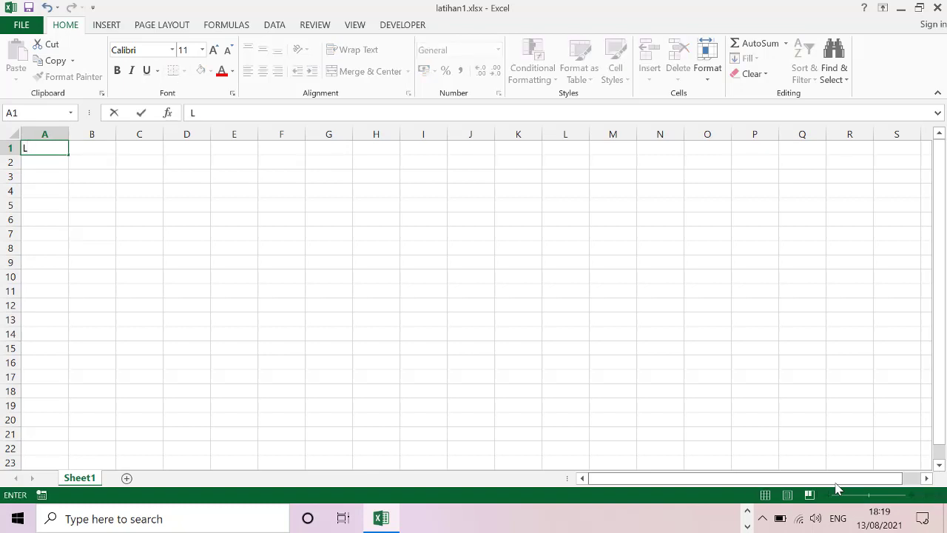
type("APORGA")
key("BackSpace")
key("BackSpace")
type("AN GAJI PEGA")
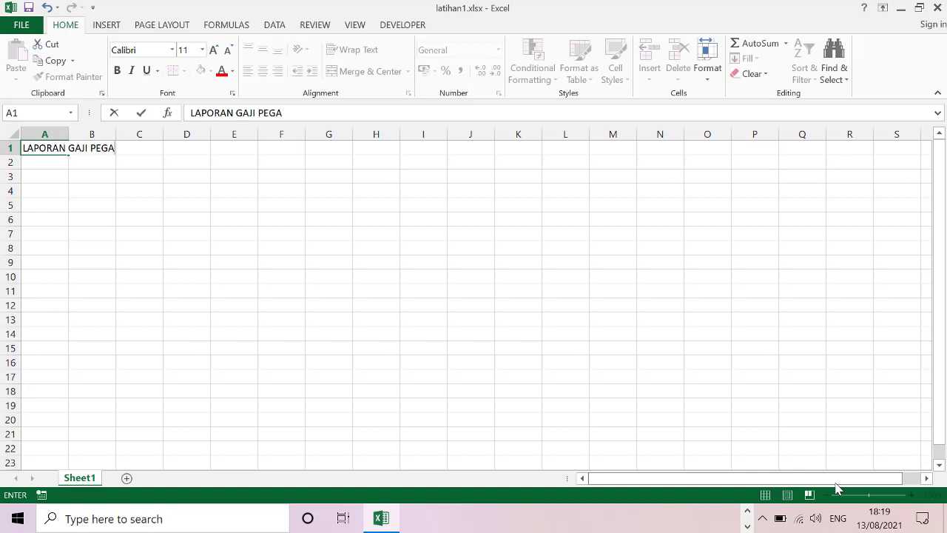
type("WAI")
key("Return")
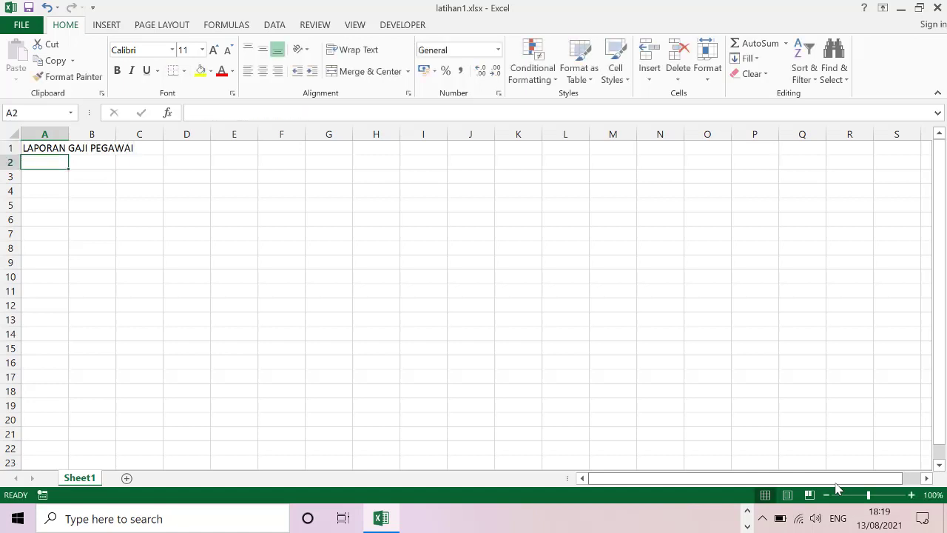
type("PT")
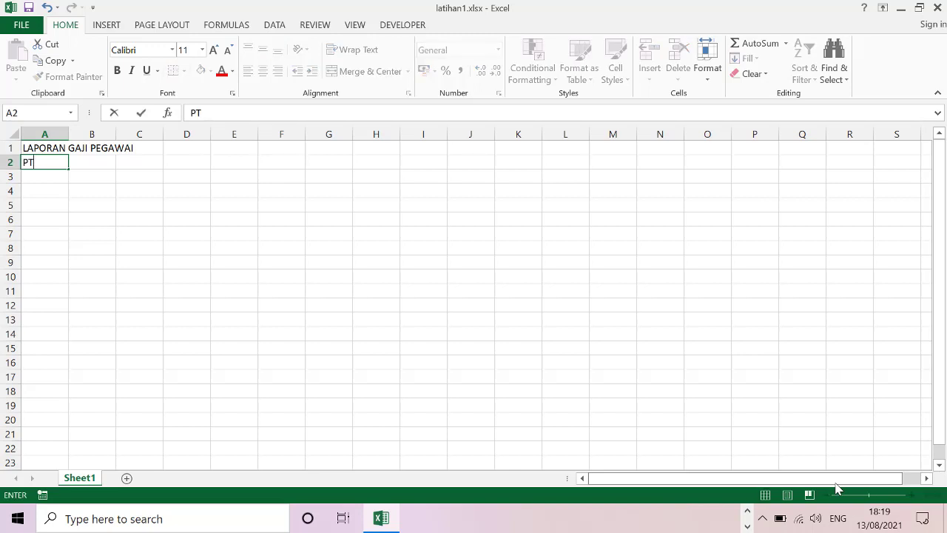
type("AHAYA MA")
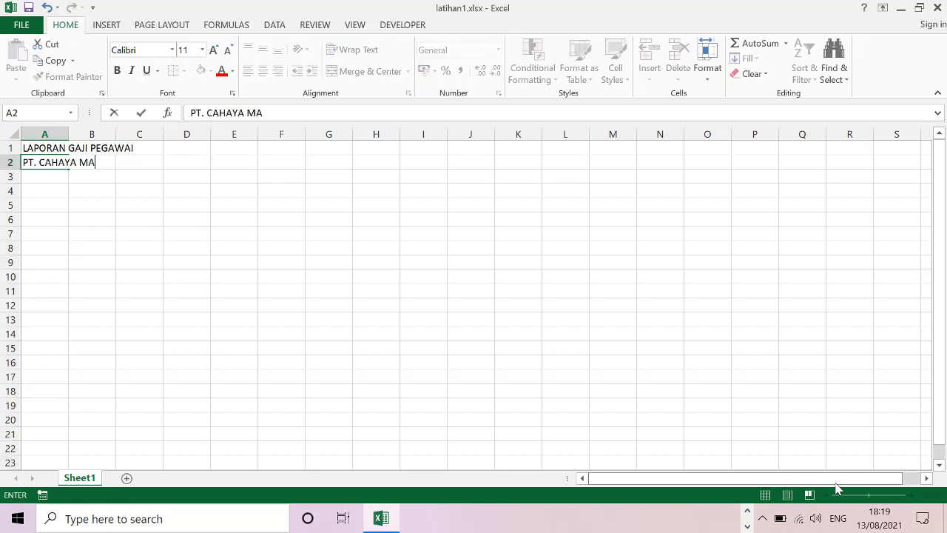
type("M")
type("MUR SENTOSA")
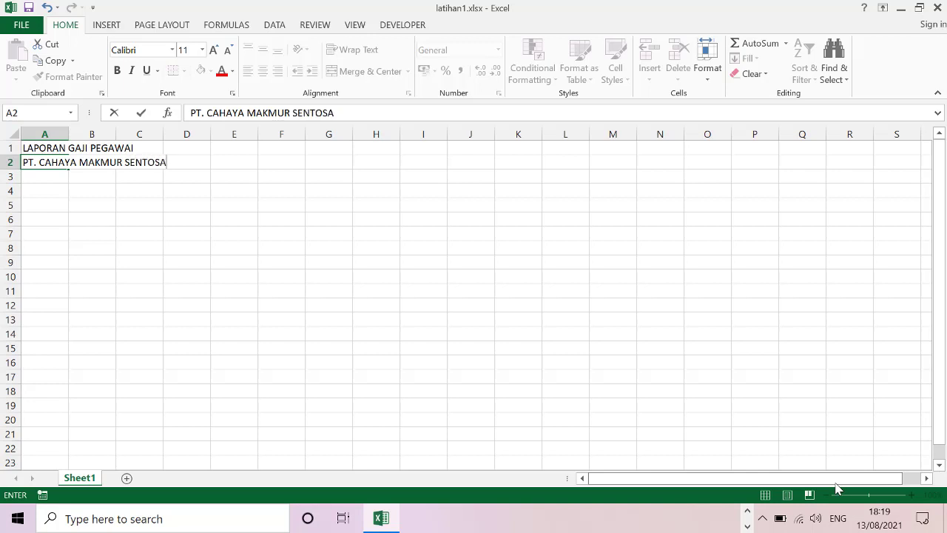
key("Return")
key("Return")
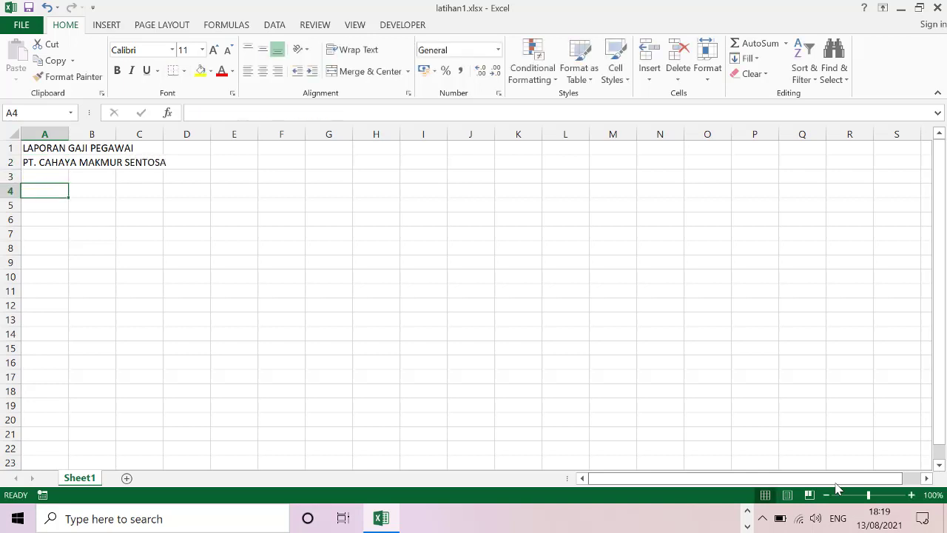
Enter the headers NO in A4 and NAMA PEGAWAI in B4.
type("NO")
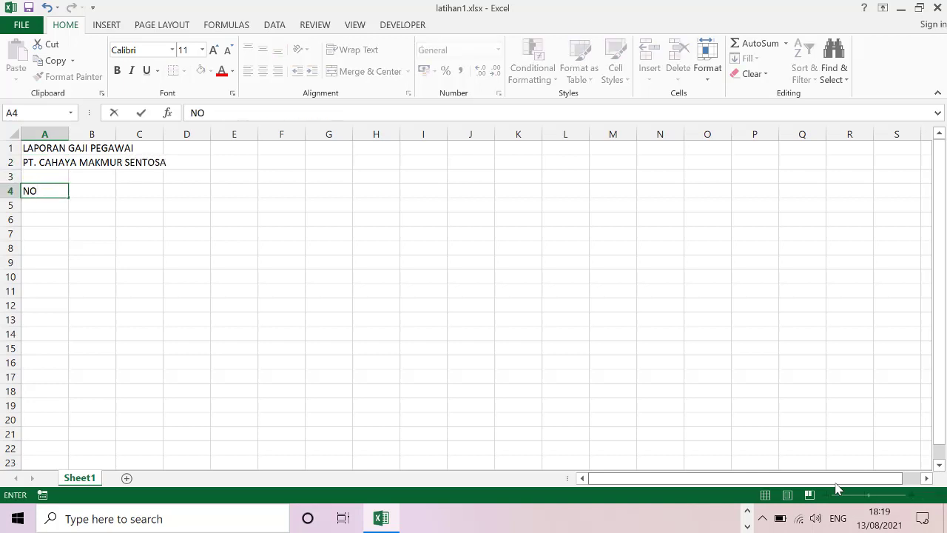
key("Return")
key("Up")
key("Right")
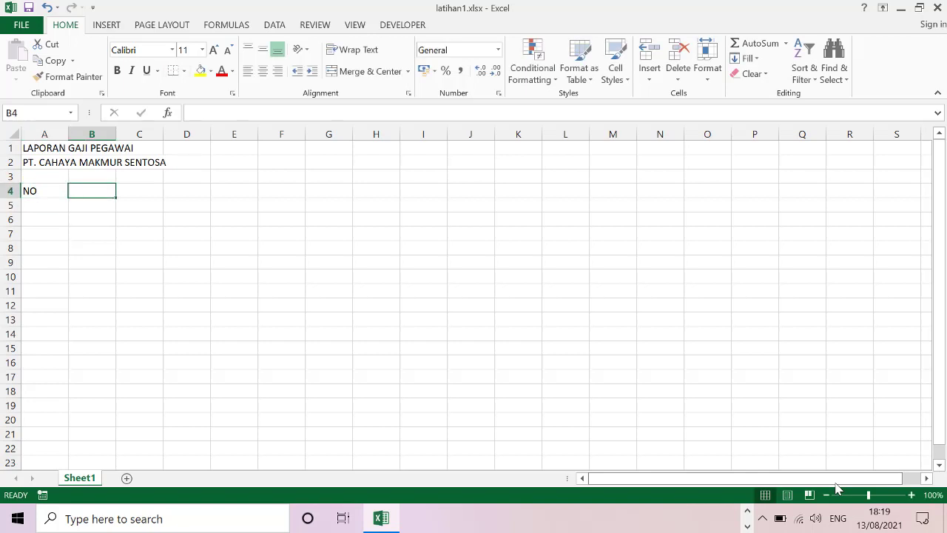
type("NAM")
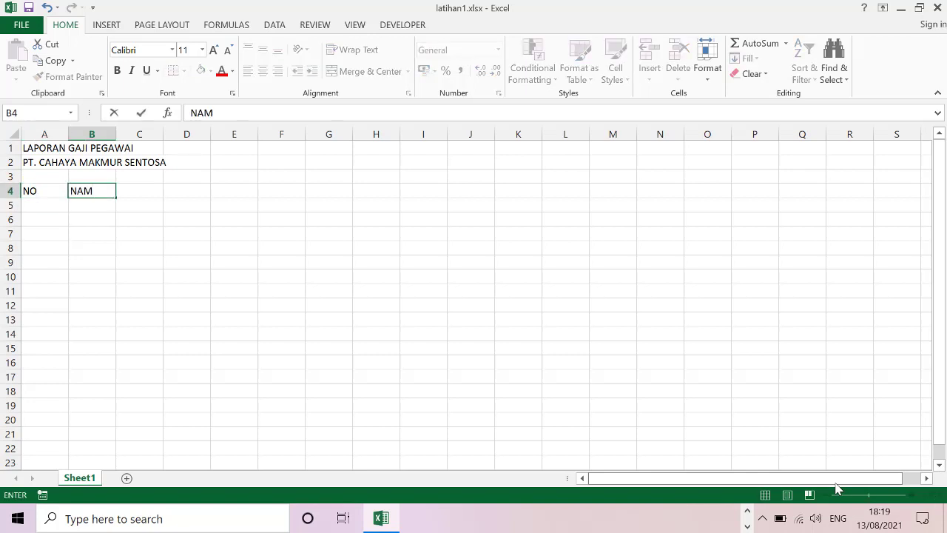
type("A PEG")
type("AWAI")
key("Return")
key("Right")
key("Up")
key("Right")
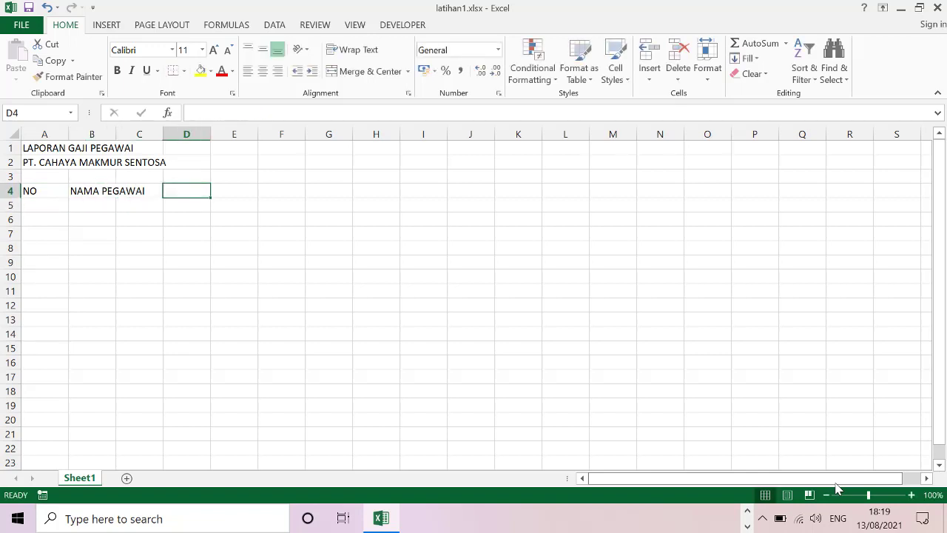
key("Left")
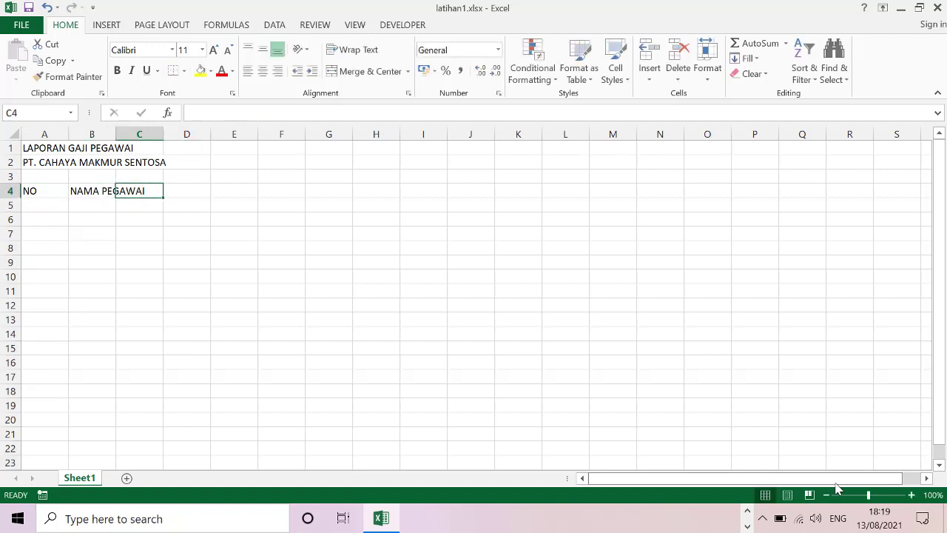
Enter the headers JENIS KELAMIN, DEPT and JABATAN in C4 through E4.
type("JENIS ")
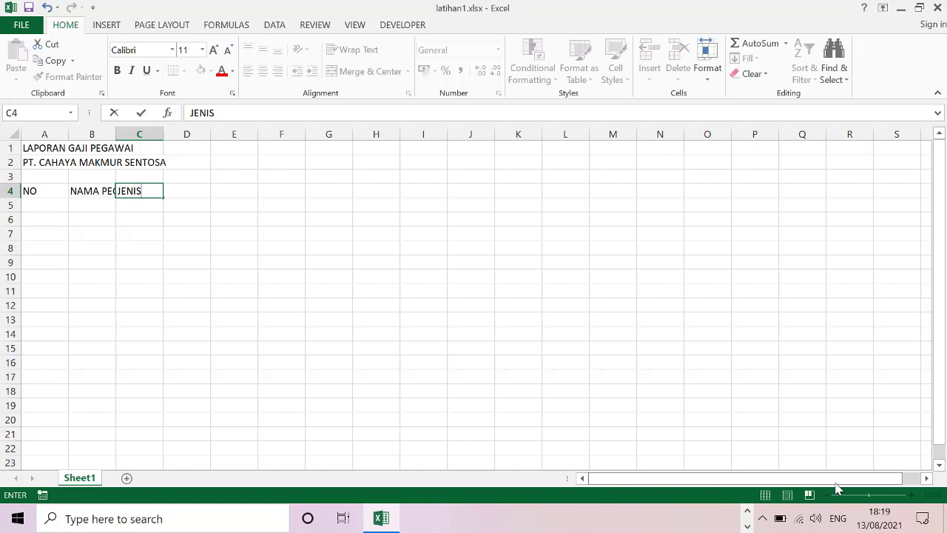
type("KELAMIN")
key("Return")
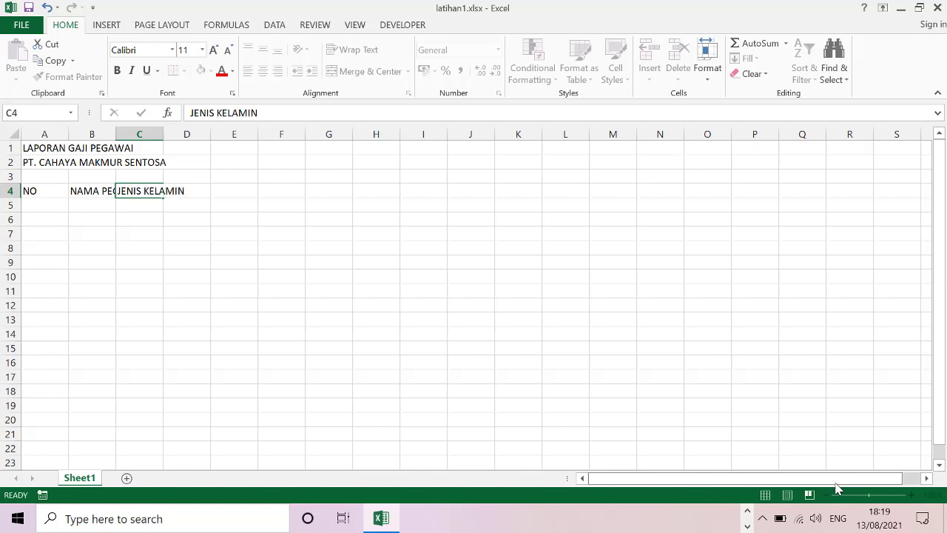
key("Up")
key("Right")
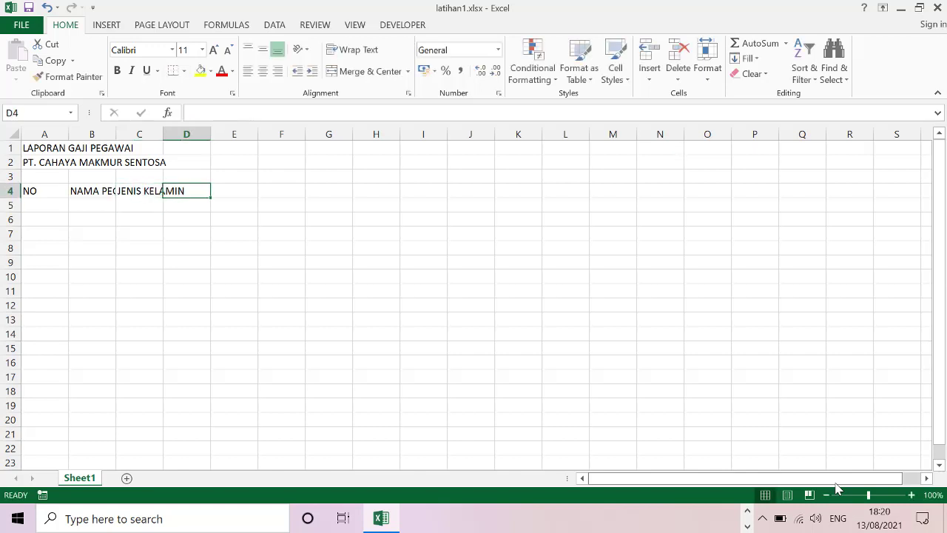
type("DEPT")
key("Return")
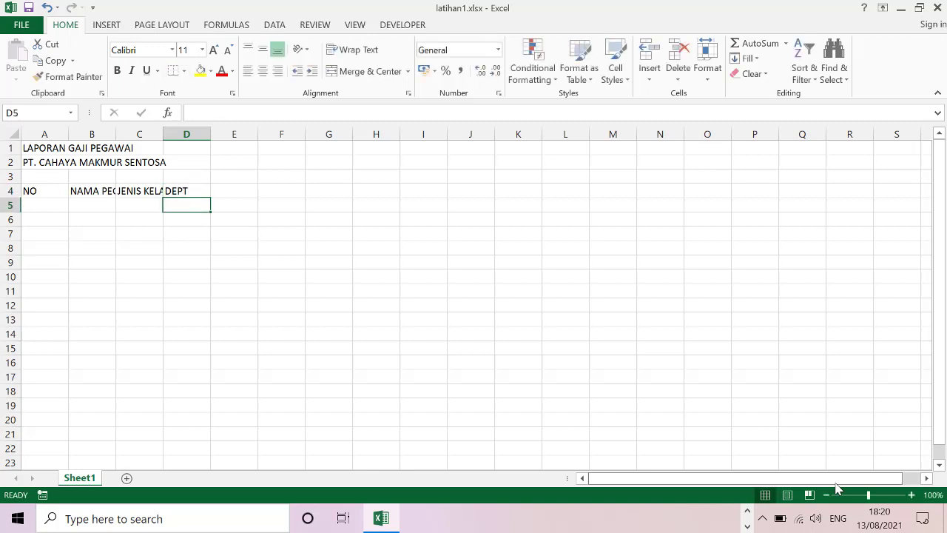
key("Up")
key("Right")
type("JABAT")
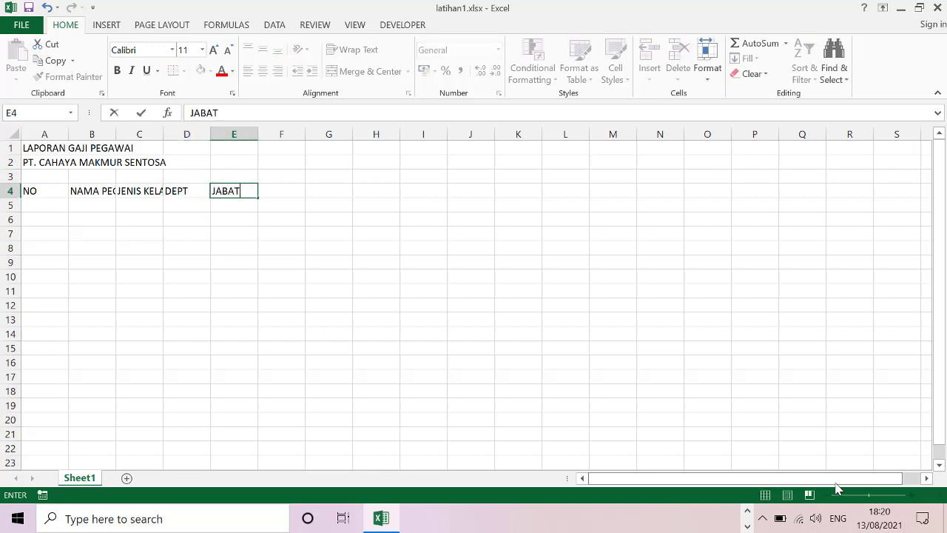
type("AN")
key("Tab")
Enter GAJI POKOK in F4, then return to the NAMA PEGAWAI header.
type("GAJI")
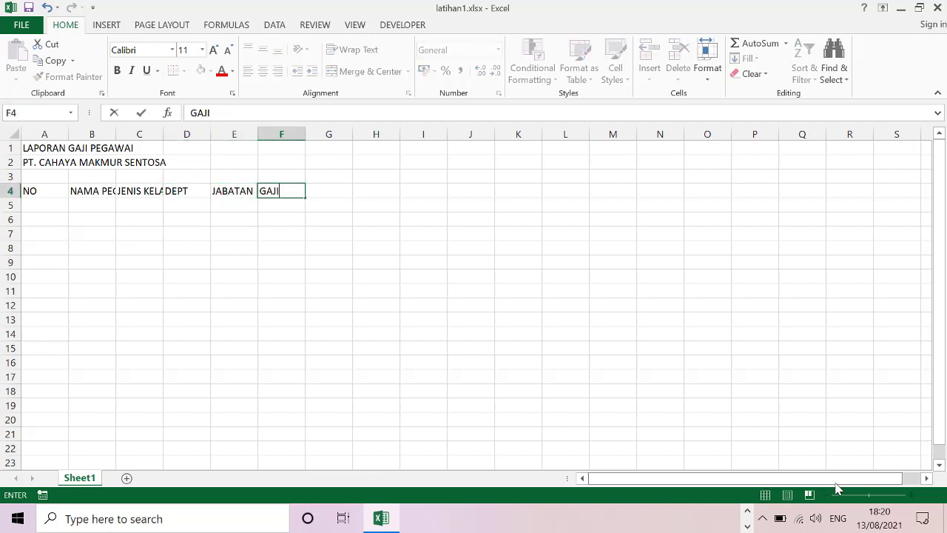
type(" POKOK")
key("ctrl+Return")
key("Left")
key("Left")
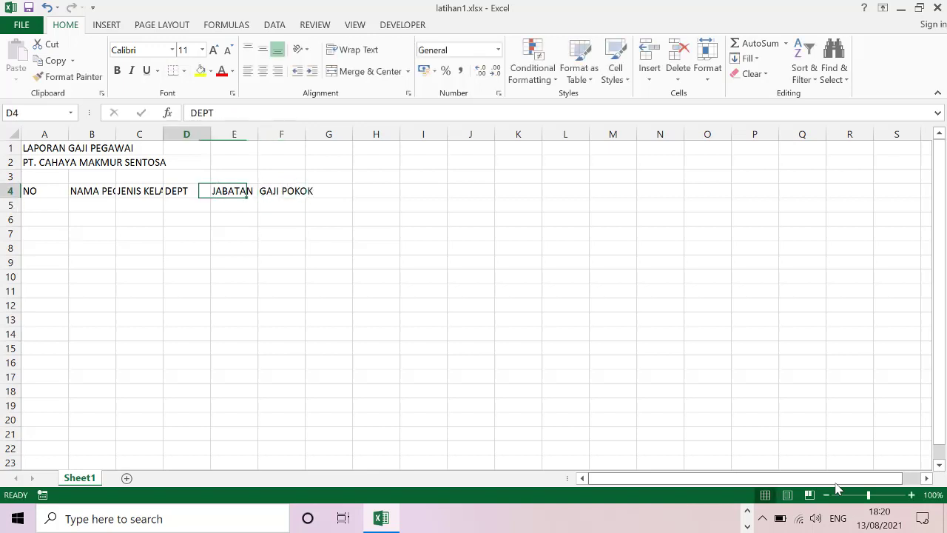
key("Left")
key("Left")
key("Left")
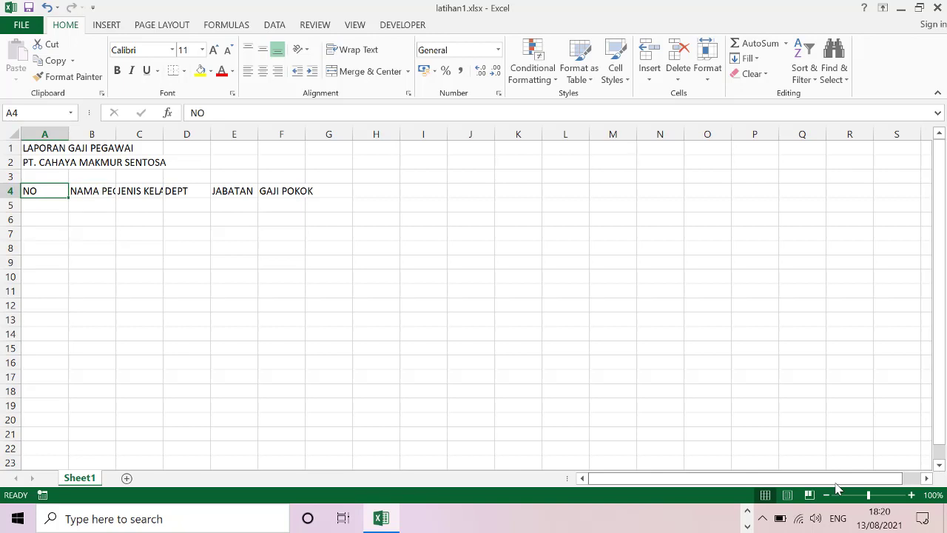
key("Right")
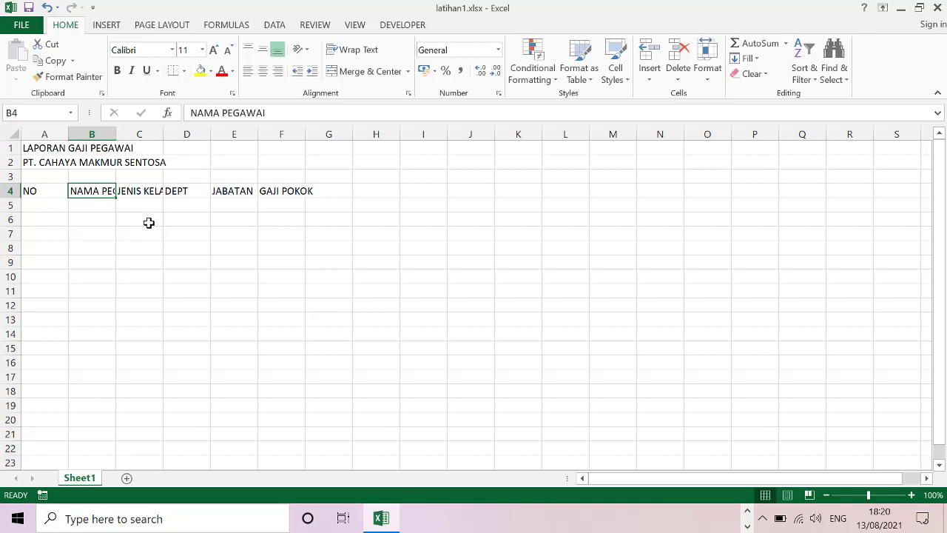
Widen column B to fit NAMA PEGAWAI, checking Format Cells alignment without changes.
left_click_drag(115, 134, 212, 153)
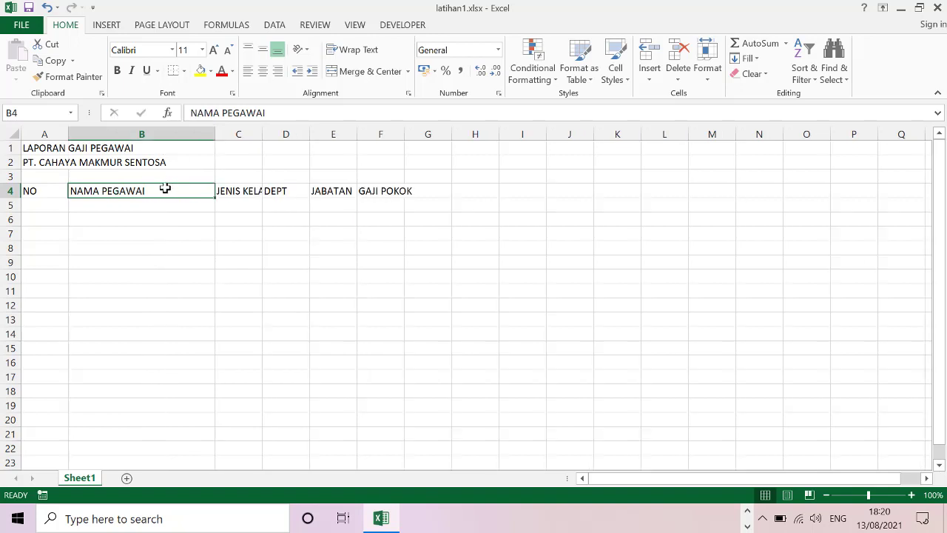
right_click(165, 188)
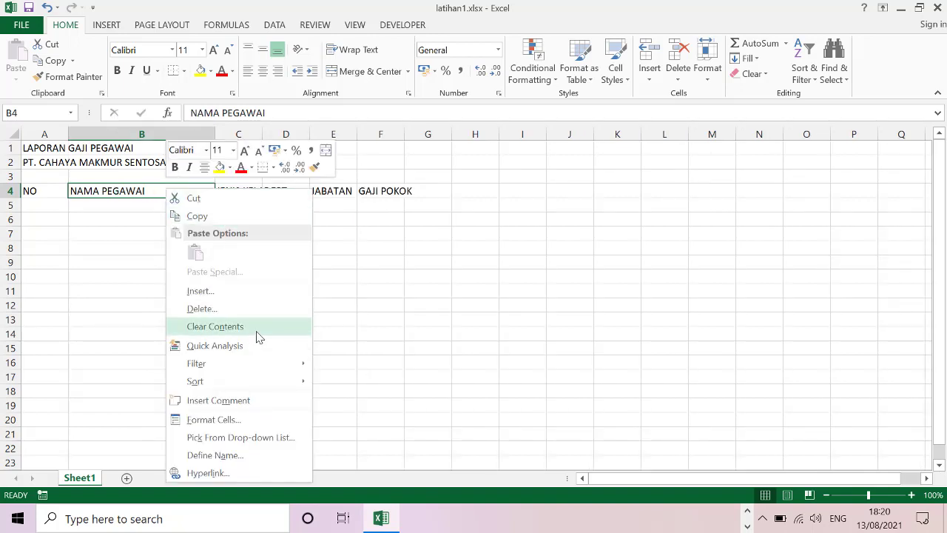
left_click(267, 419)
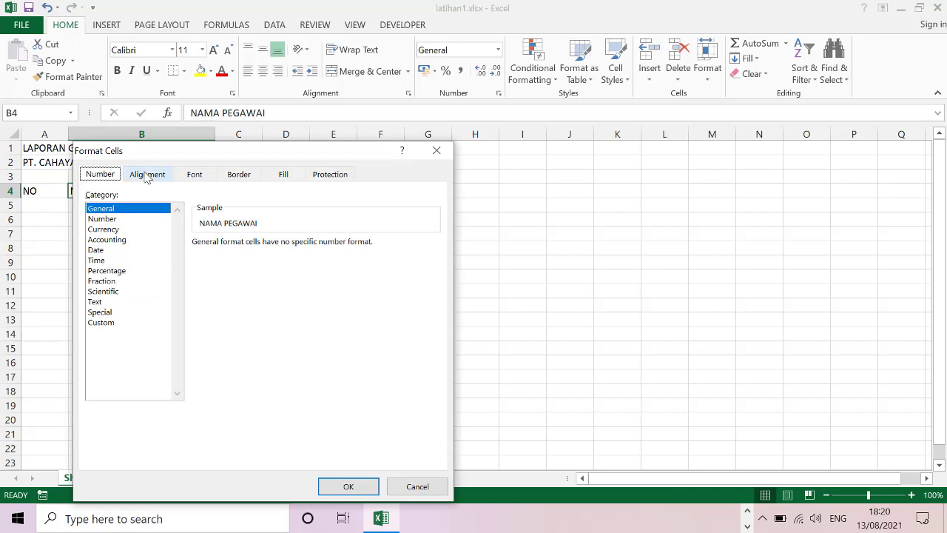
left_click(147, 175)
left_click(419, 486)
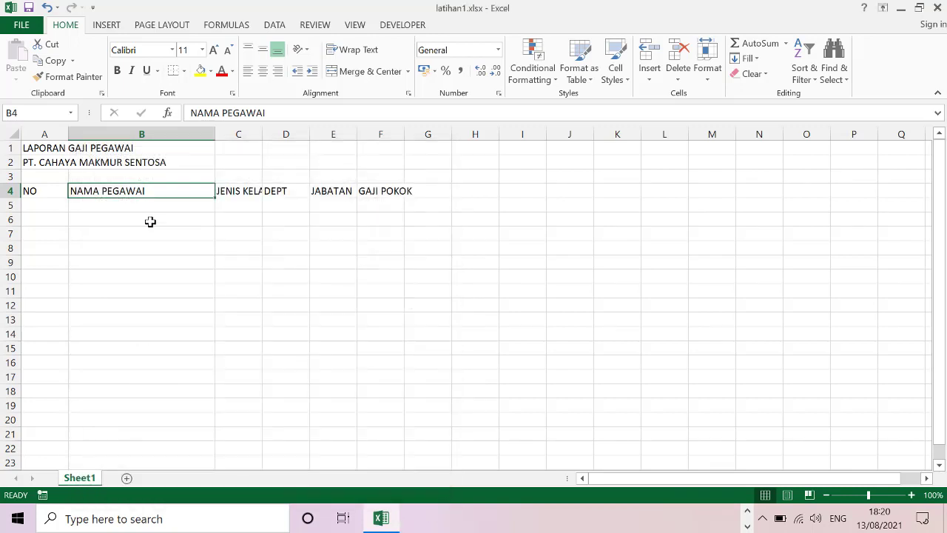
Widen column C so the JENIS KELAMIN header fits.
right_click(150, 193)
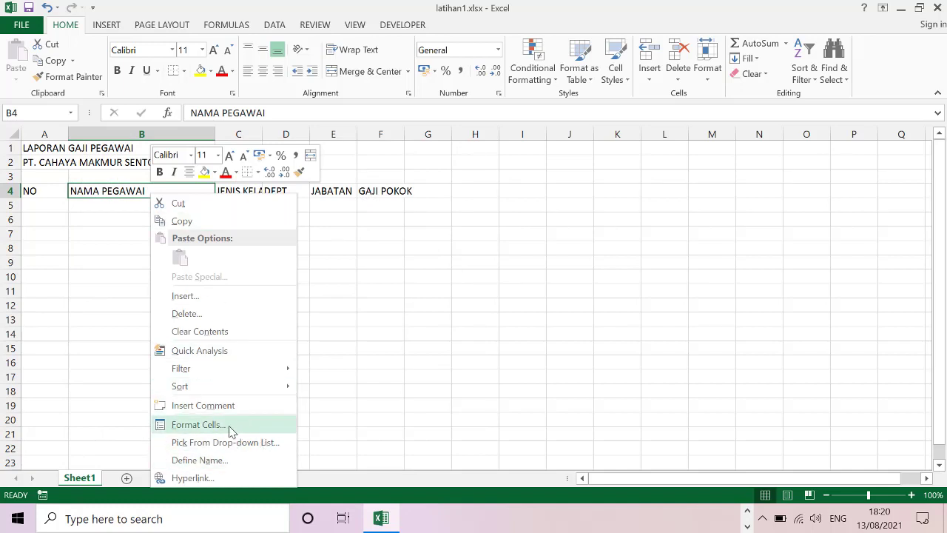
left_click(107, 28)
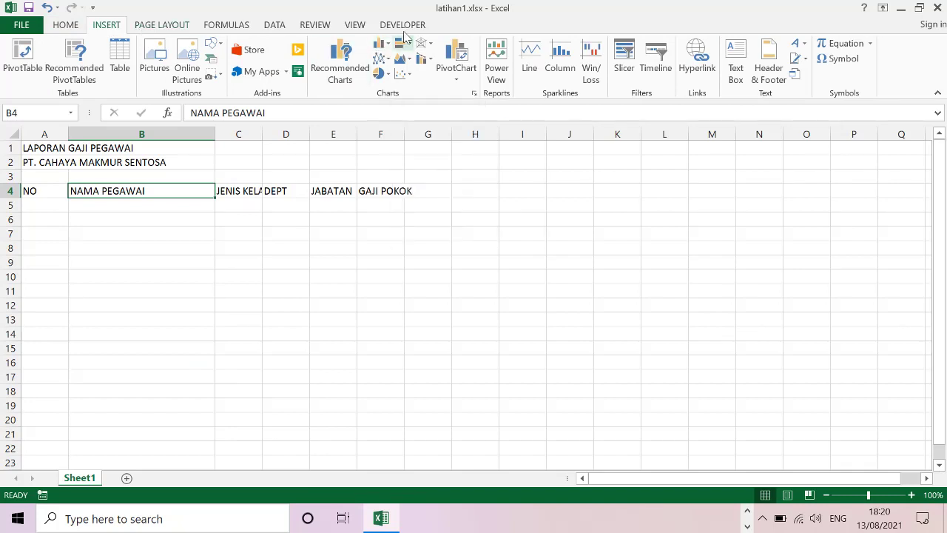
left_click(78, 26)
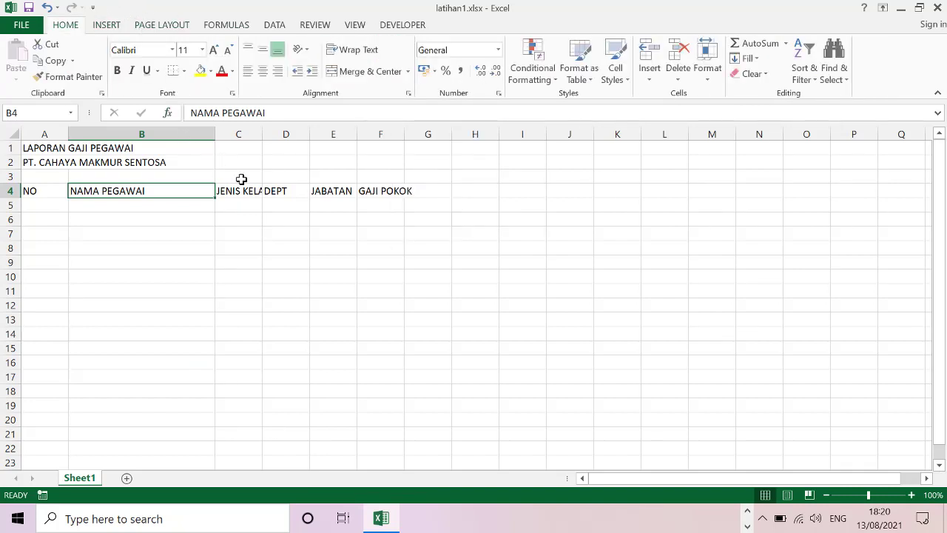
left_click(238, 191)
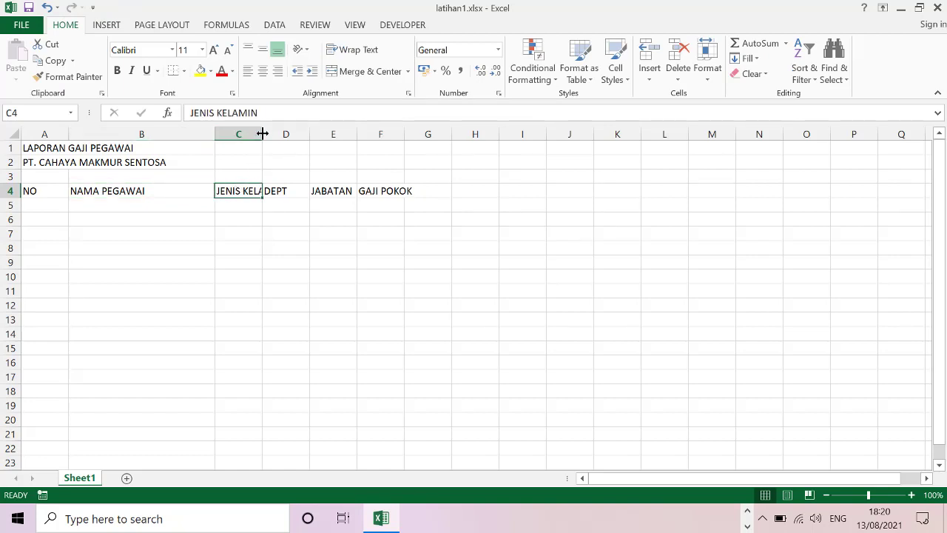
left_click_drag(262, 134, 549, 144)
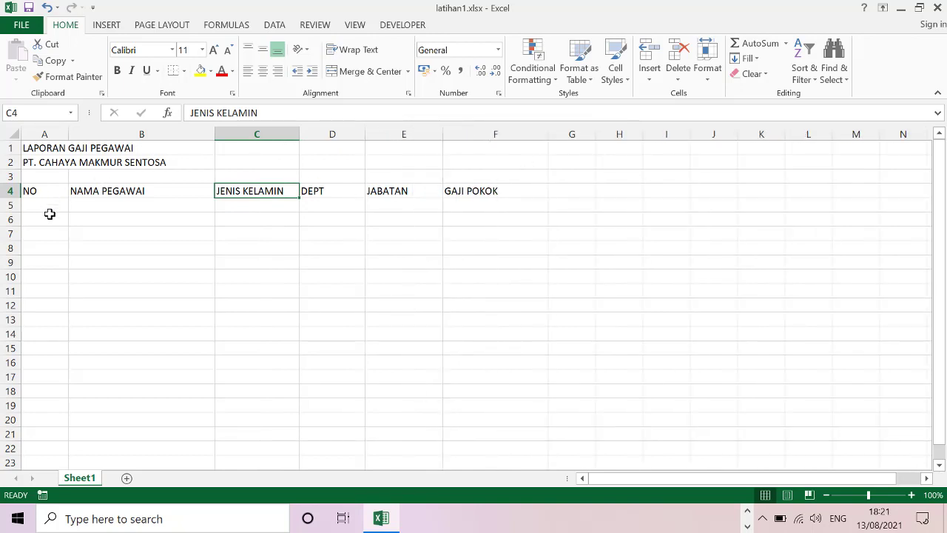
Merge A1:F1 and centre LAPORAN GAJI PEGAWAI horizontally and vertically via Format Cells.
left_click(41, 148)
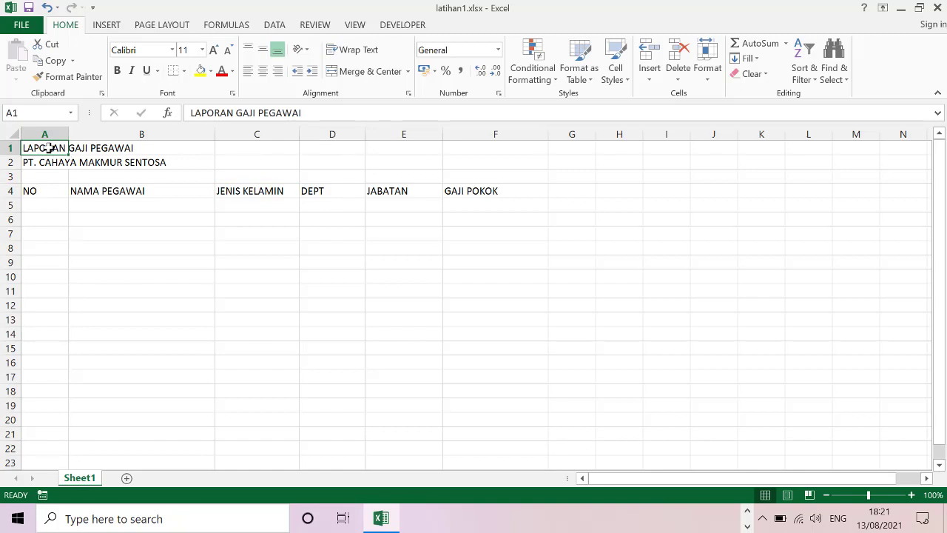
mouse_move(48, 148)
left_mouse_down()
mouse_move(472, 201)
mouse_move(520, 139)
left_mouse_up()
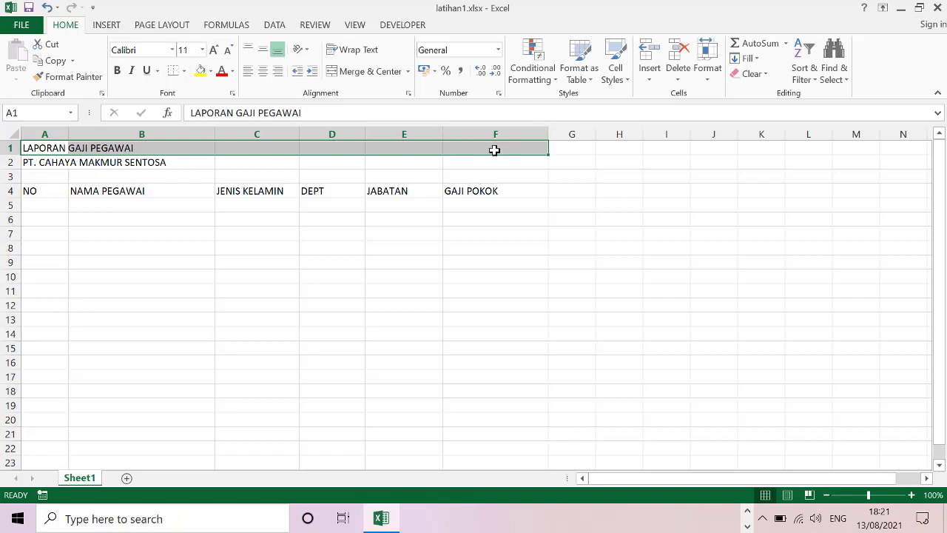
left_click(409, 71)
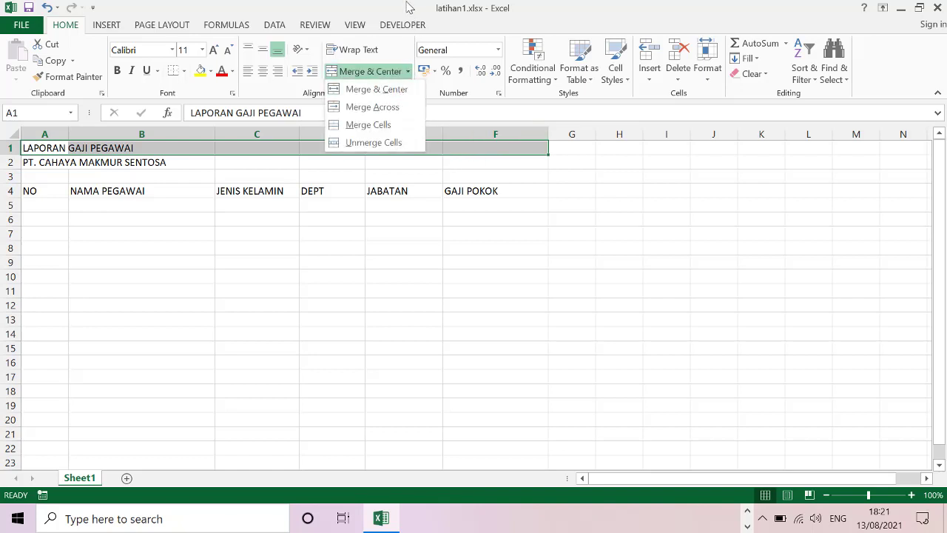
right_click(374, 148)
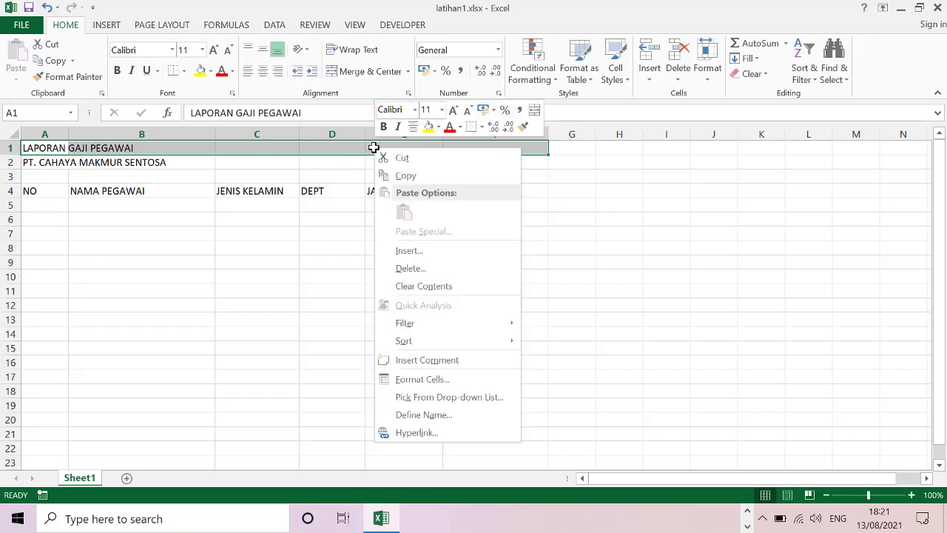
left_click(453, 382)
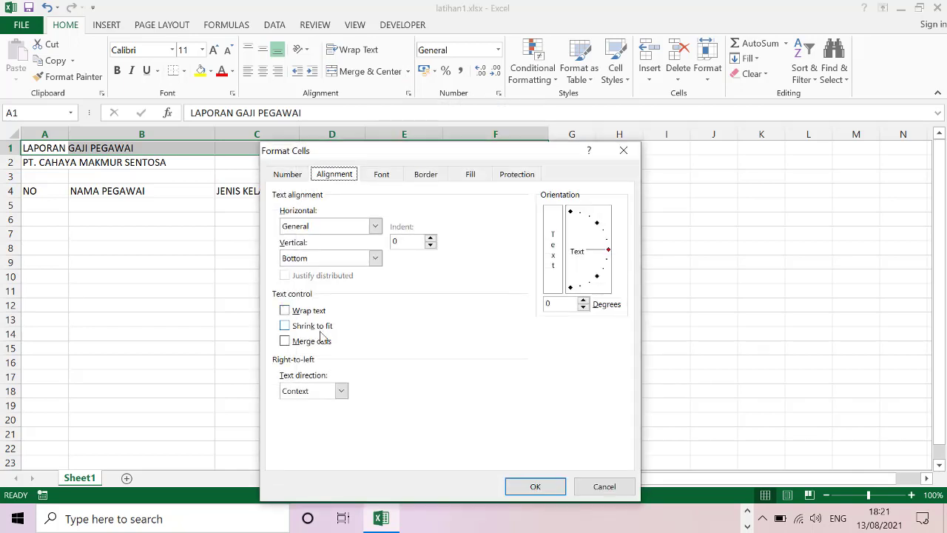
left_click(317, 341)
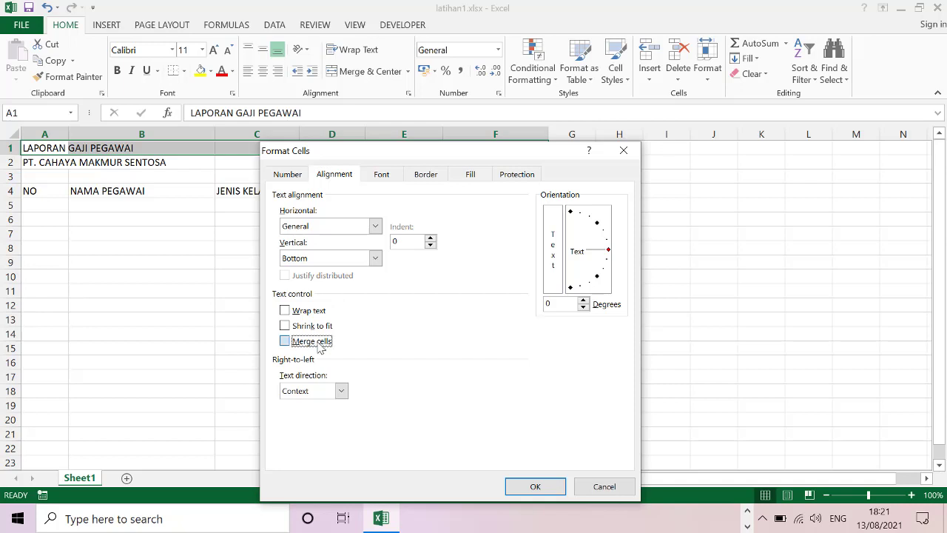
left_click(320, 259)
left_click(317, 283)
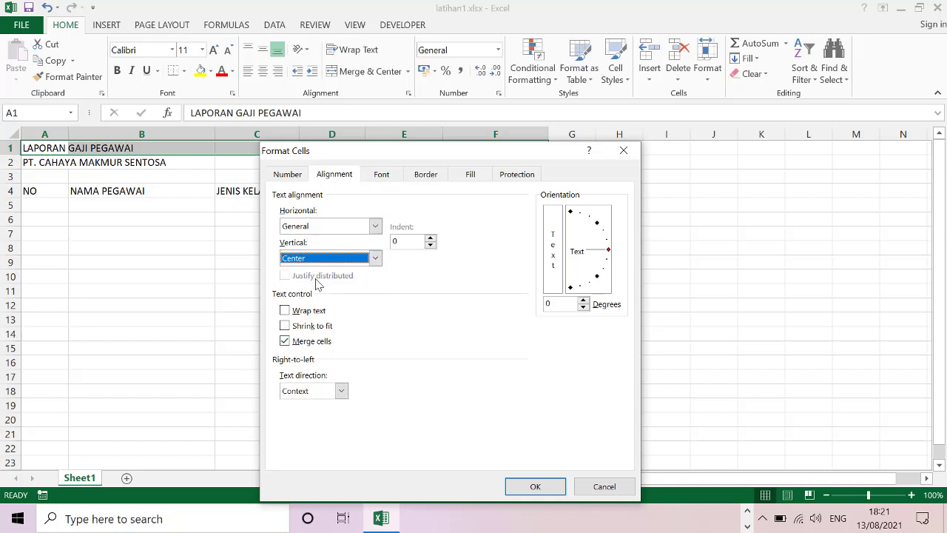
left_click(329, 226)
left_click(319, 261)
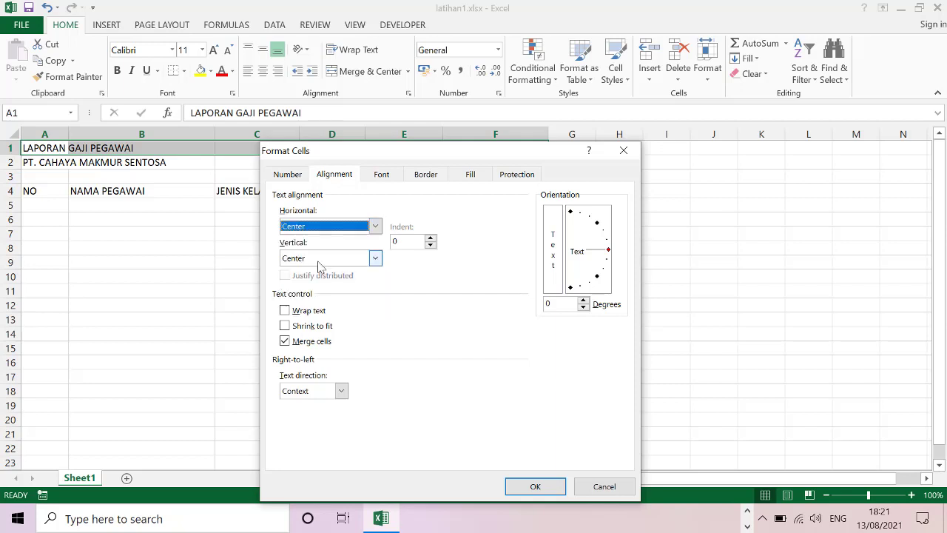
left_click(529, 486)
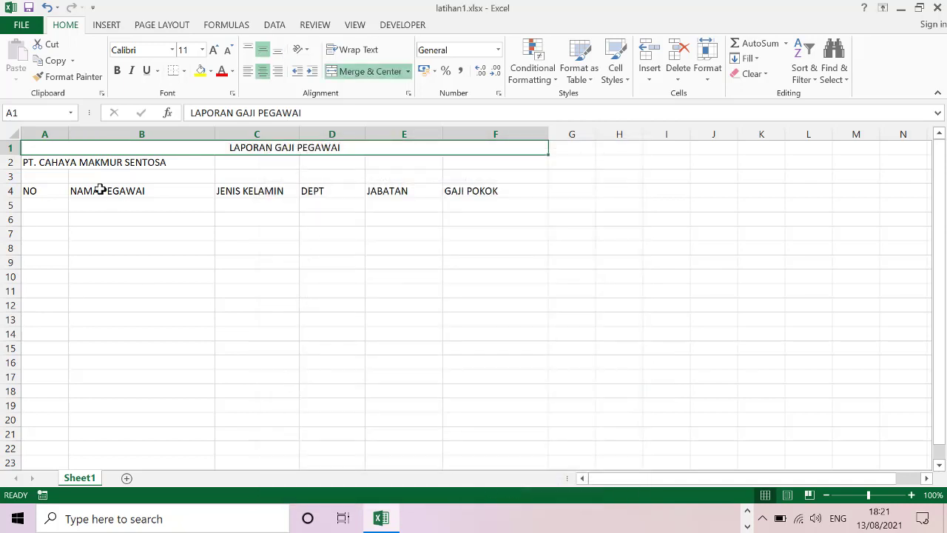
Merge and centre PT. CAHAYA MAKMUR SENTOSA across A2:F2.
left_click(34, 161)
left_click_drag(123, 173, 503, 162)
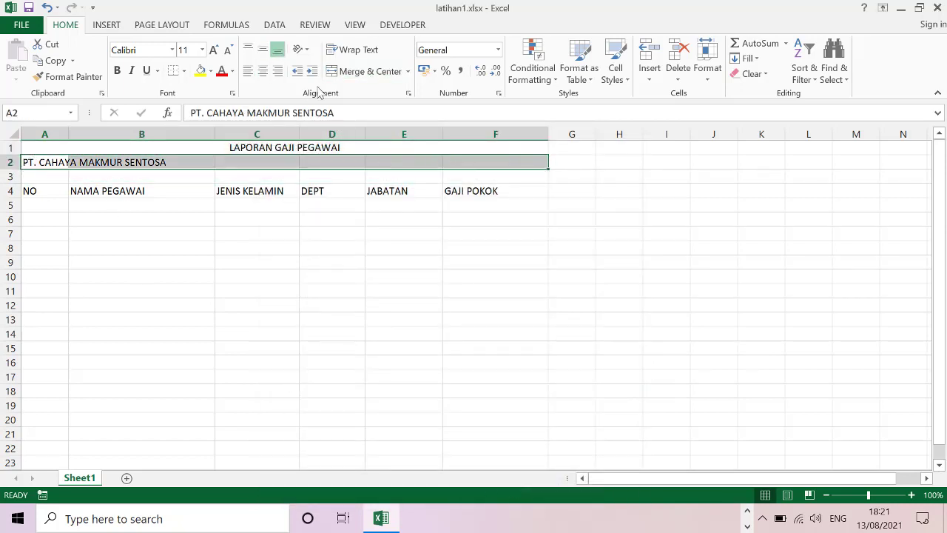
left_click(357, 76)
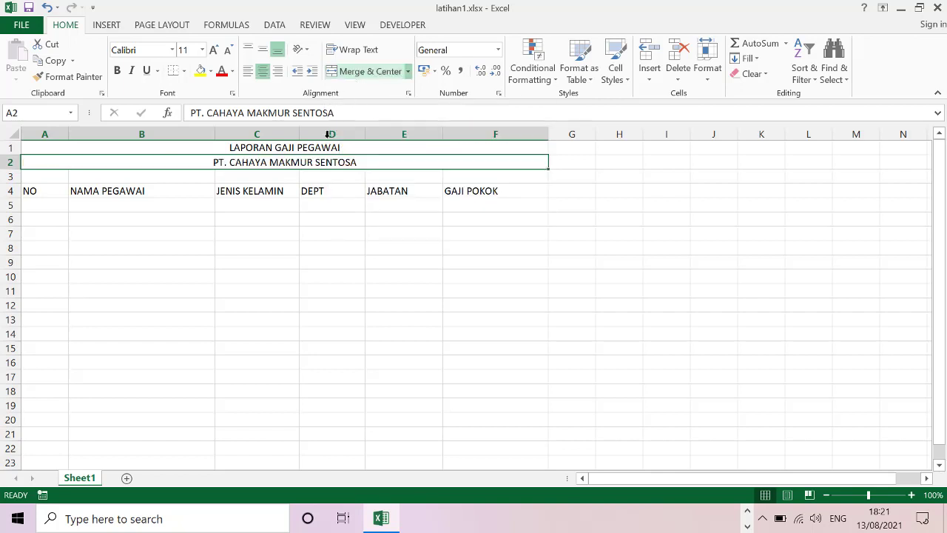
left_click(251, 236)
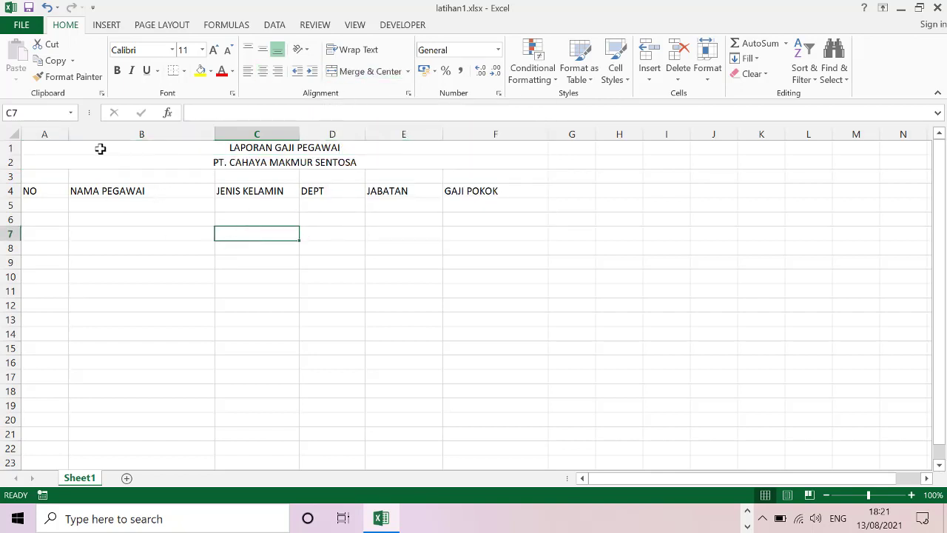
left_click_drag(99, 149, 104, 157)
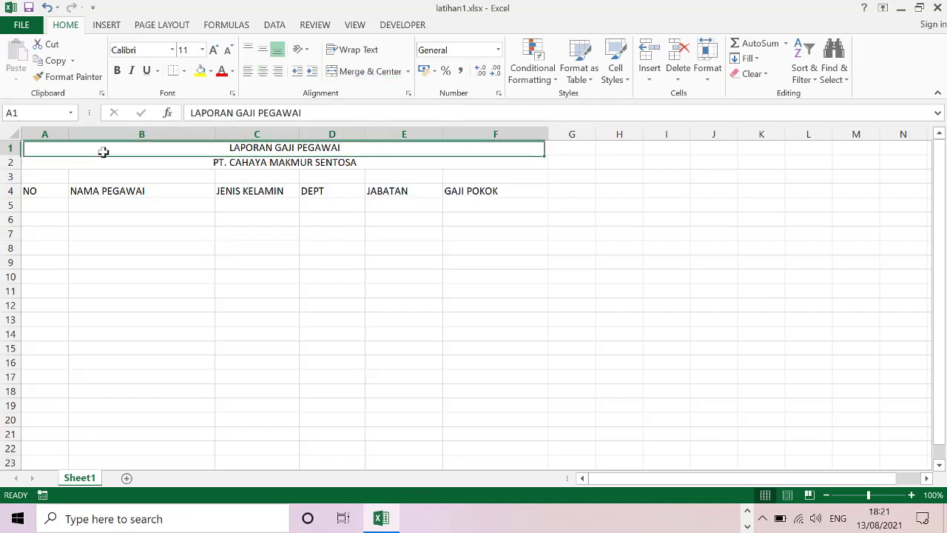
Set both title rows to Arial Black, size 22.
left_click(172, 49)
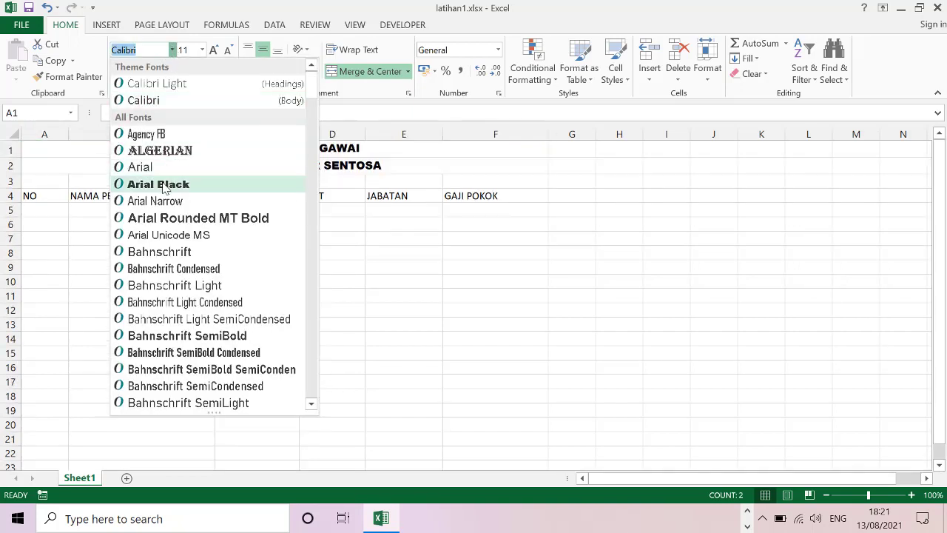
left_click(165, 185)
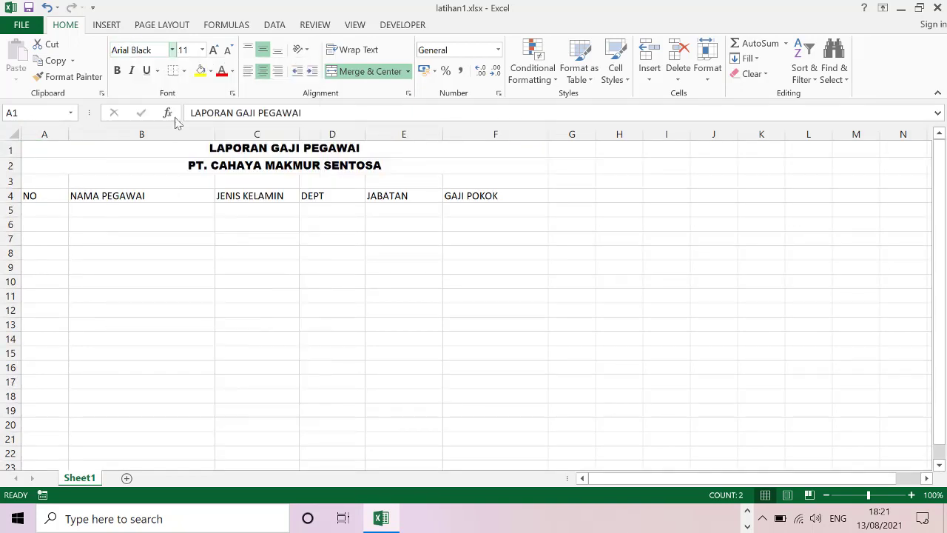
left_click(202, 50)
left_click(185, 193)
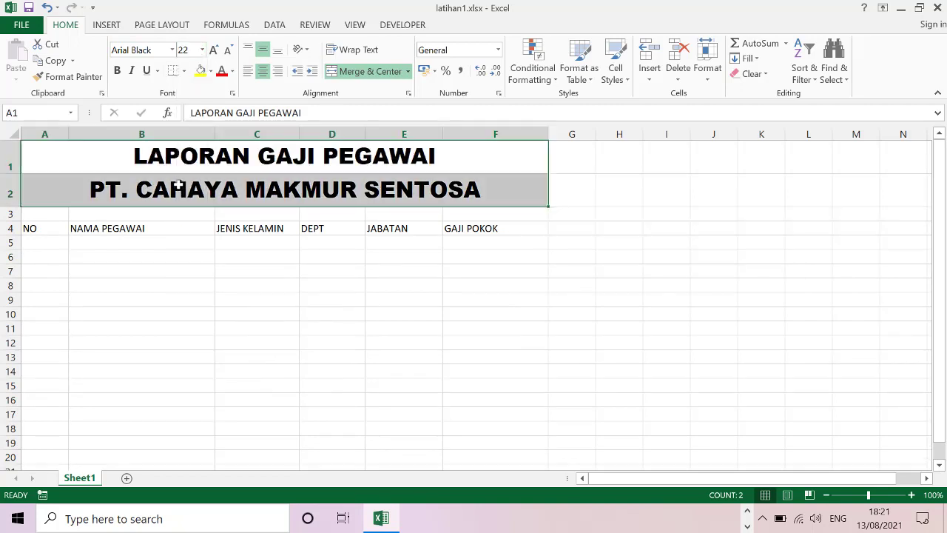
left_click(337, 261)
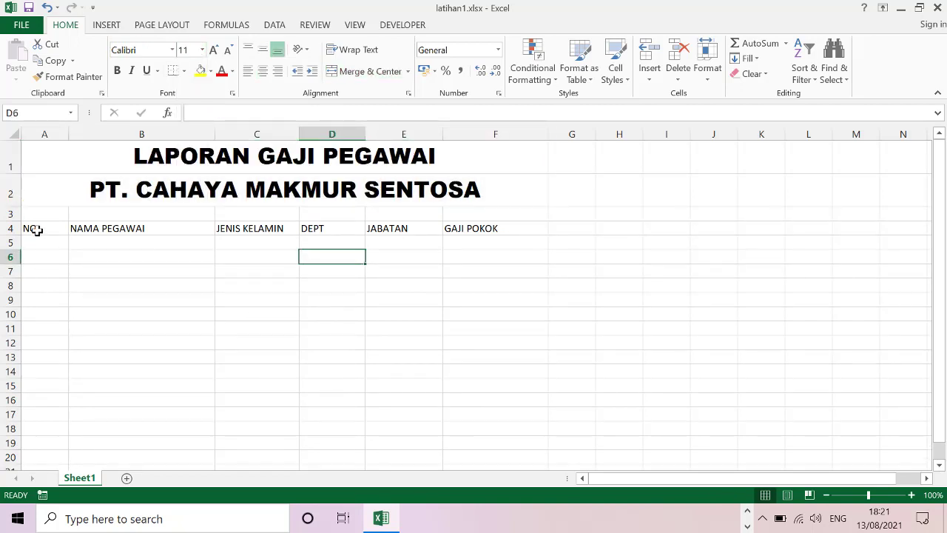
Set the A4:F4 column headers to Arial Black.
left_click_drag(37, 231, 507, 230)
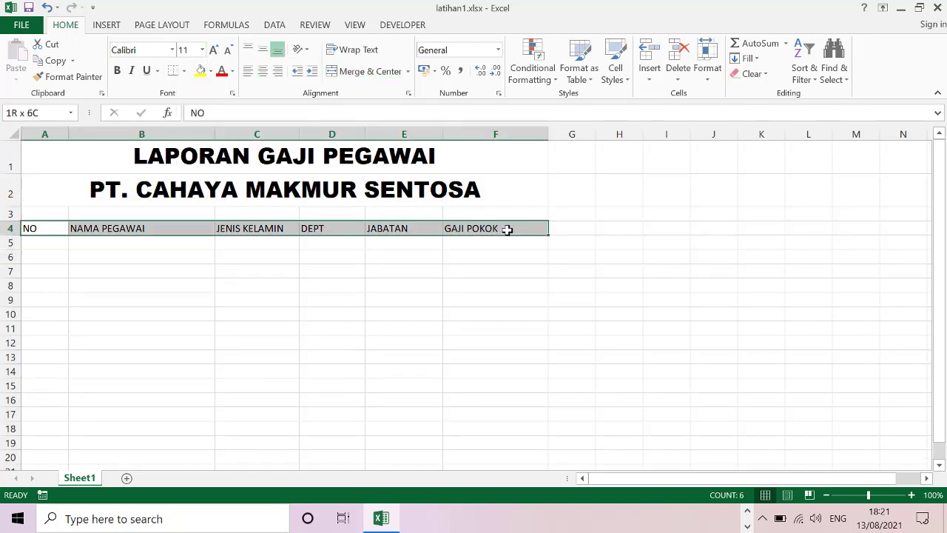
left_click(175, 52)
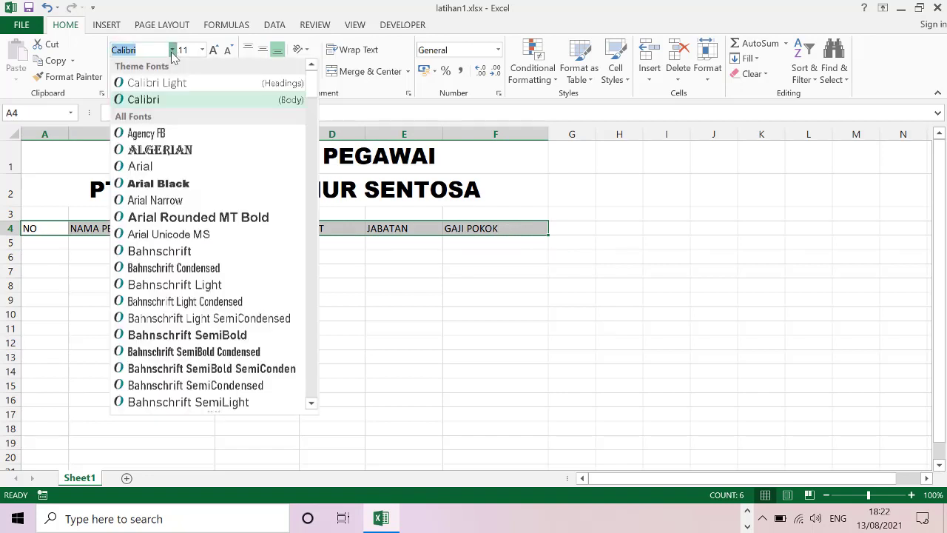
left_click(179, 183)
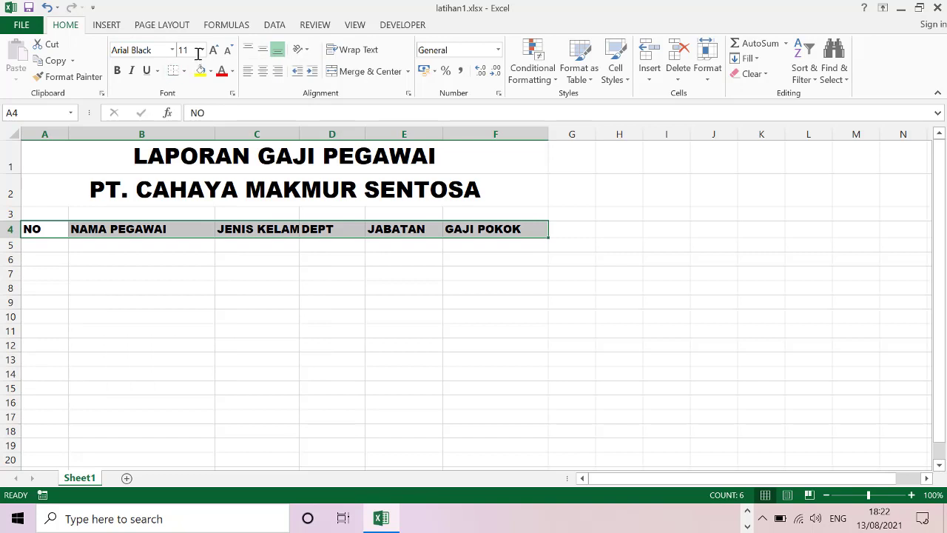
left_click(268, 245)
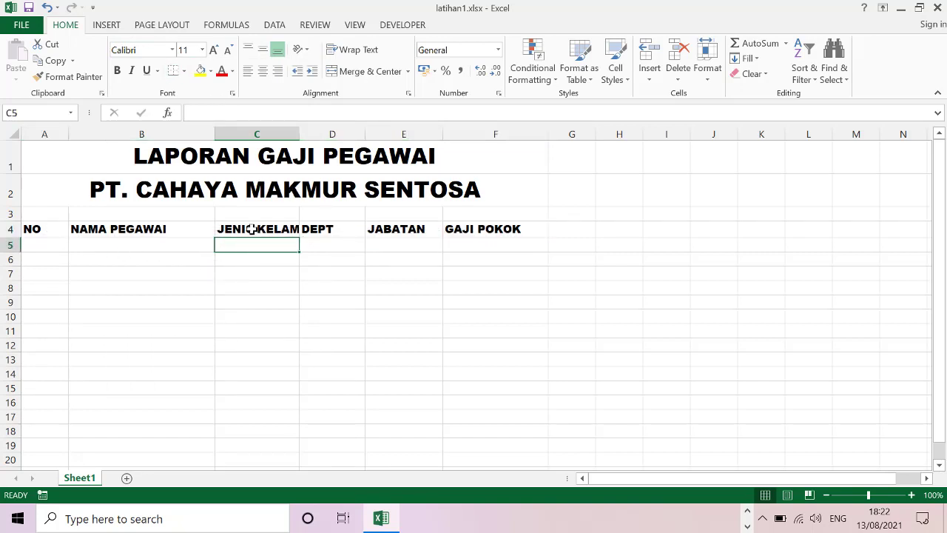
Merge and centre C4:C5 for the JENIS KELAMIN header.
left_click_drag(46, 234, 48, 243)
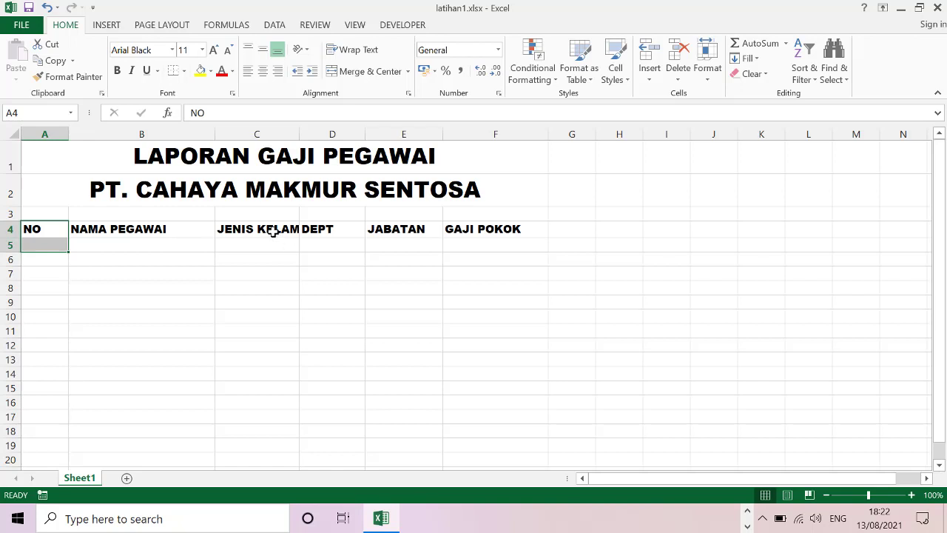
mouse_move(265, 231)
left_mouse_down()
mouse_move(272, 252)
mouse_move(273, 241)
left_mouse_up()
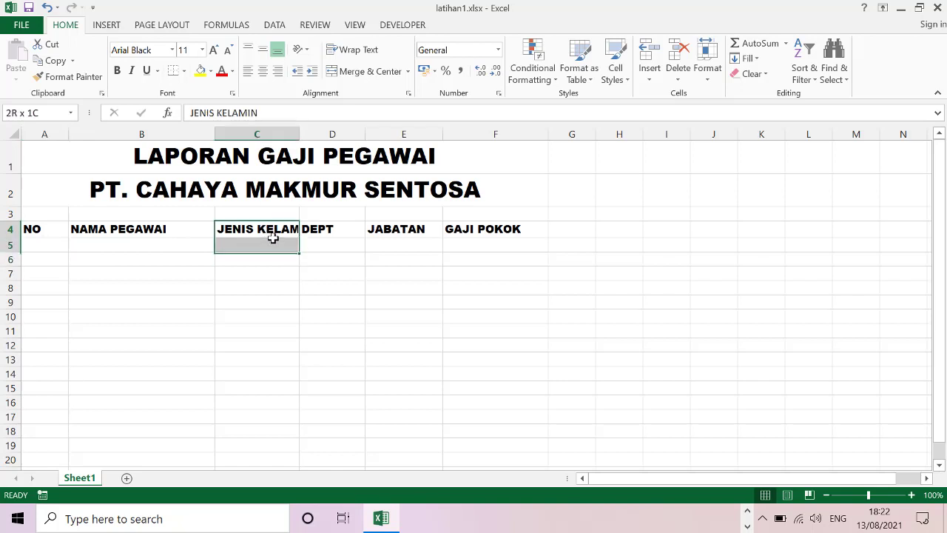
left_click(407, 71)
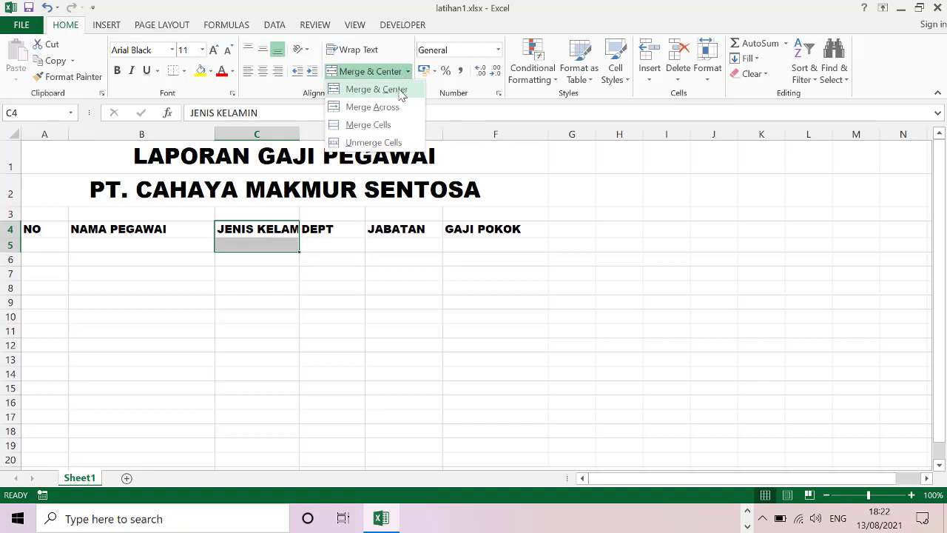
left_click(400, 90)
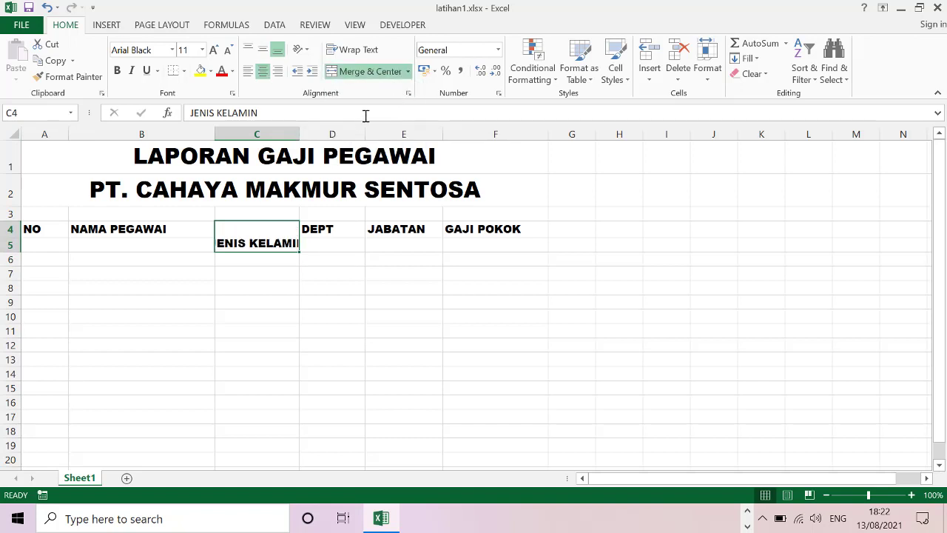
Centre JENIS KELAMIN vertically in the merged cell and widen column C.
right_click(266, 242)
left_click(344, 438)
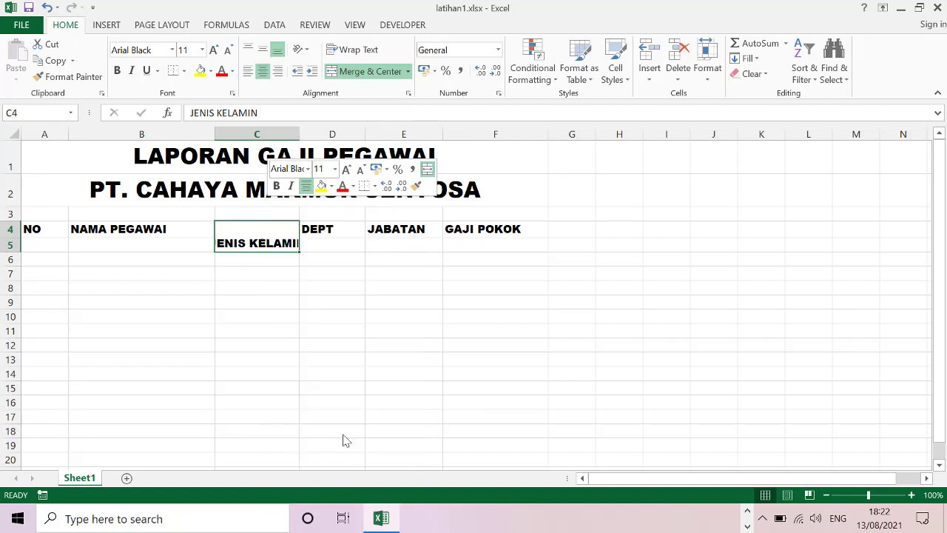
left_click(232, 258)
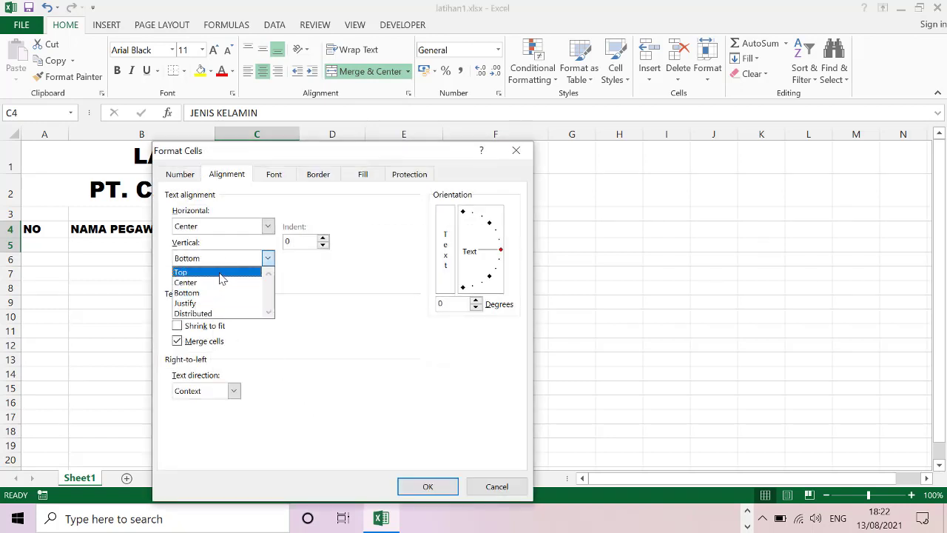
left_click(217, 283)
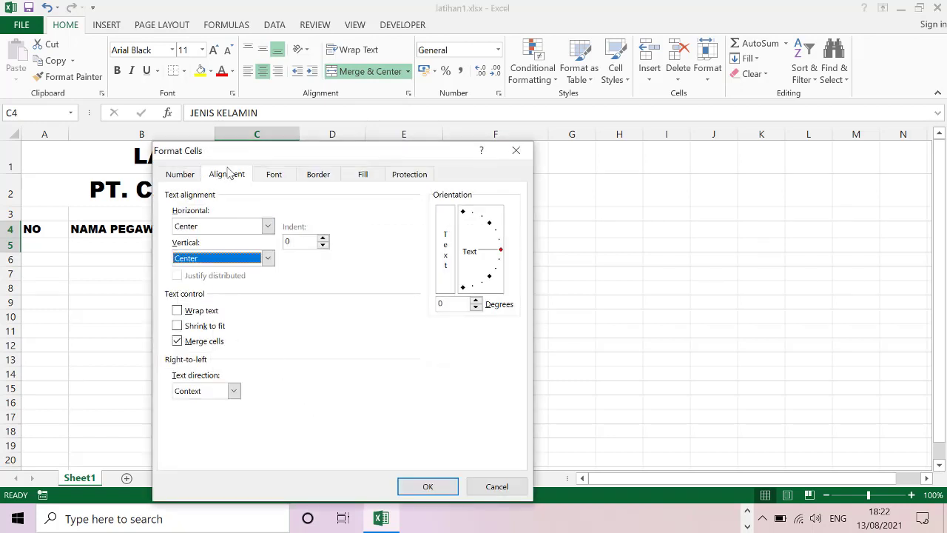
left_click(427, 486)
left_click_drag(299, 134, 341, 149)
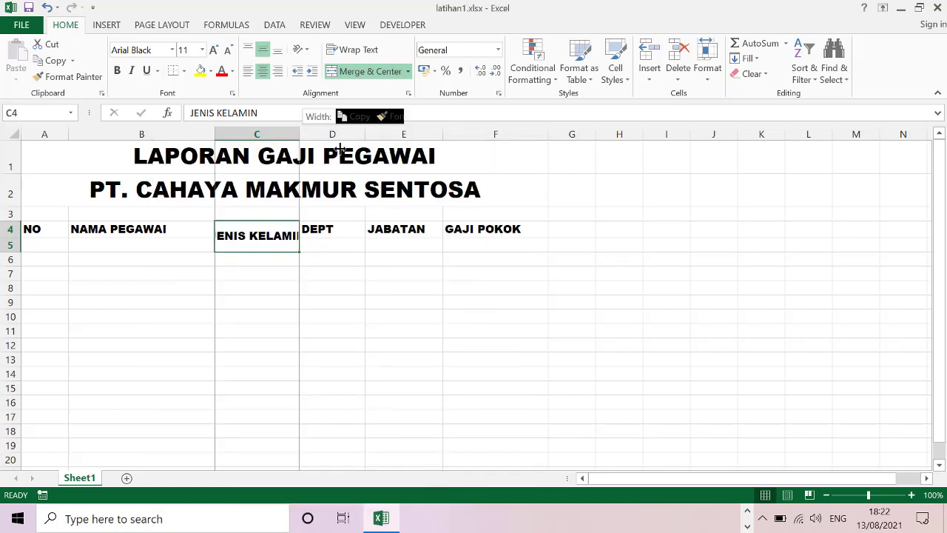
Copy the merged JENIS KELAMIN header into D4, keeping its source formatting.
left_click_drag(372, 222, 379, 243)
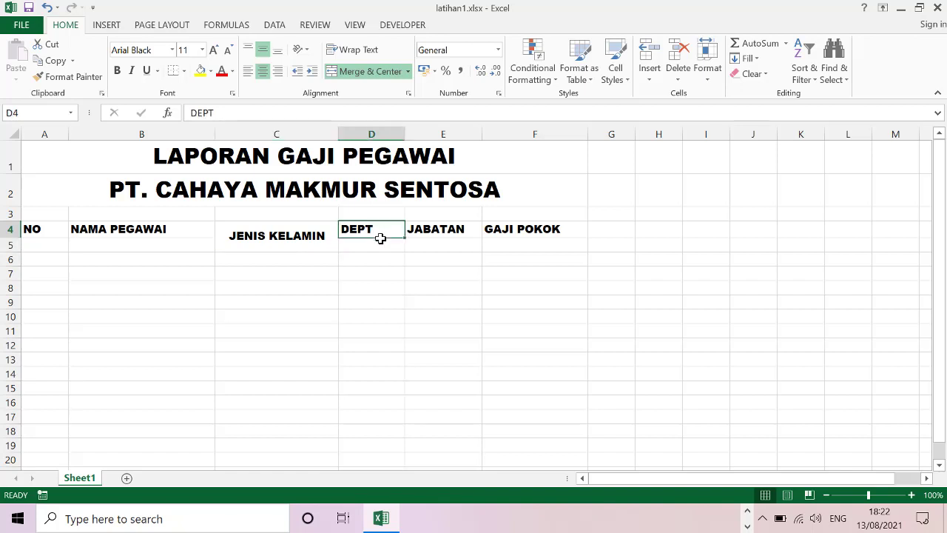
left_click(283, 244)
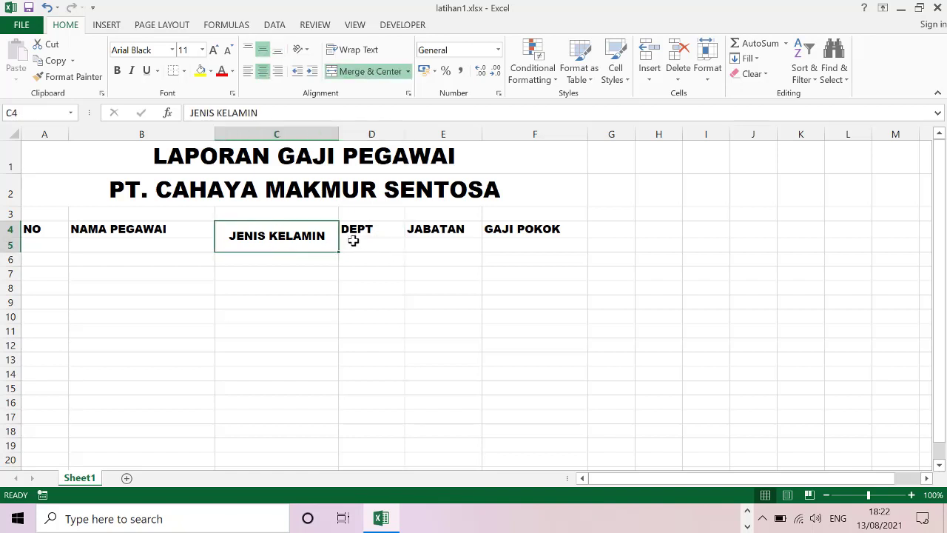
left_click(354, 240)
left_click(316, 229)
right_click(281, 230)
left_click(339, 233)
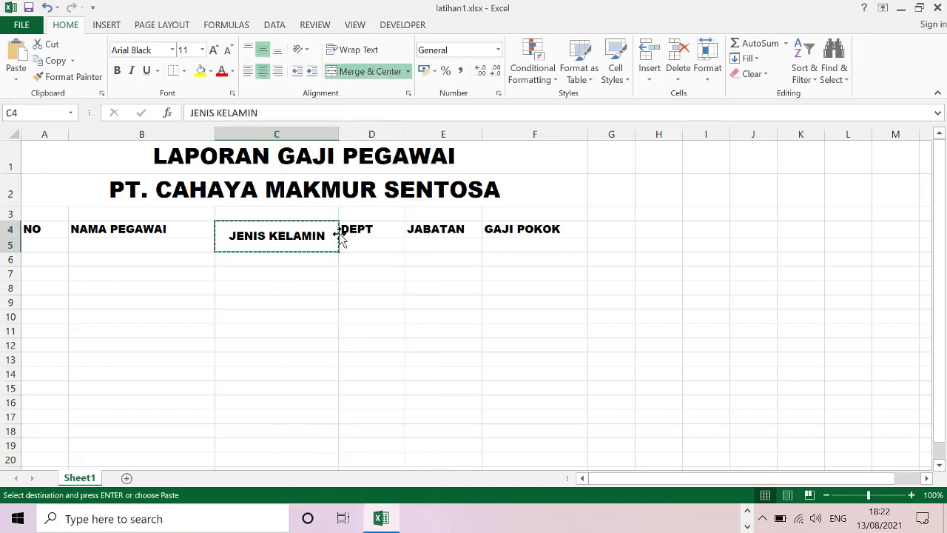
left_click_drag(351, 229, 524, 245)
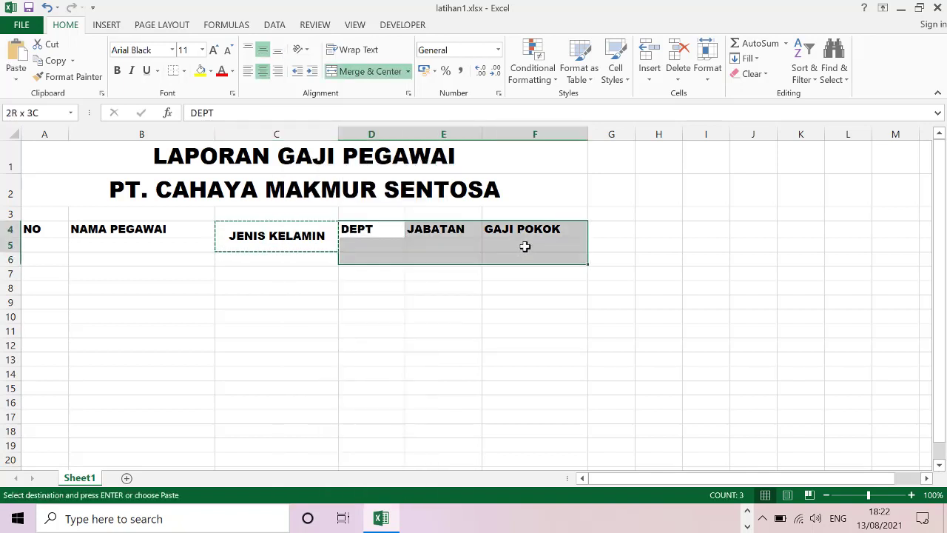
left_click_drag(390, 221, 386, 244)
right_click(385, 244)
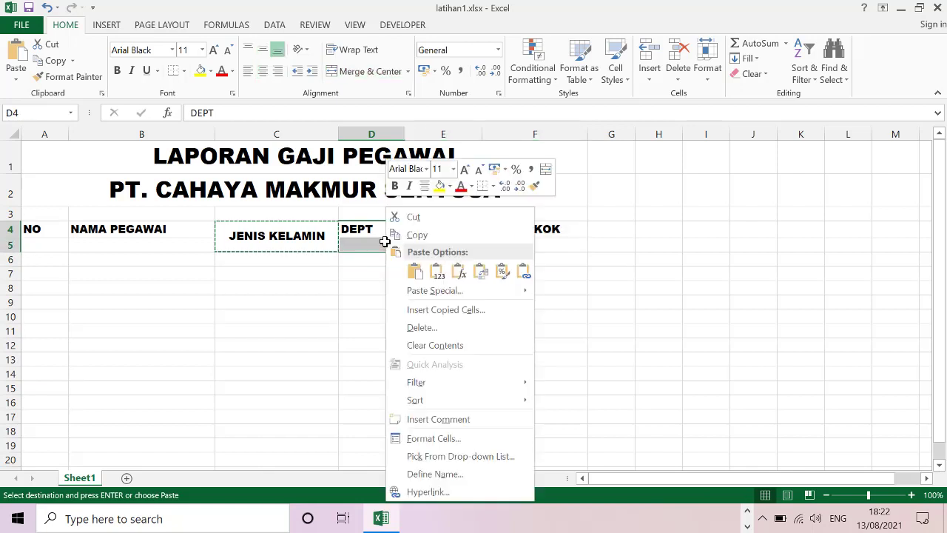
mouse_move(429, 293)
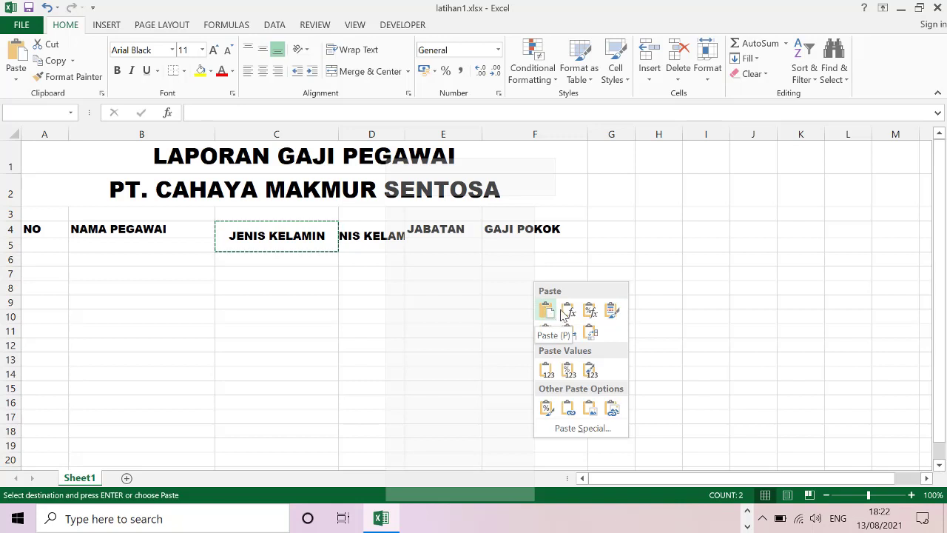
left_click(614, 311)
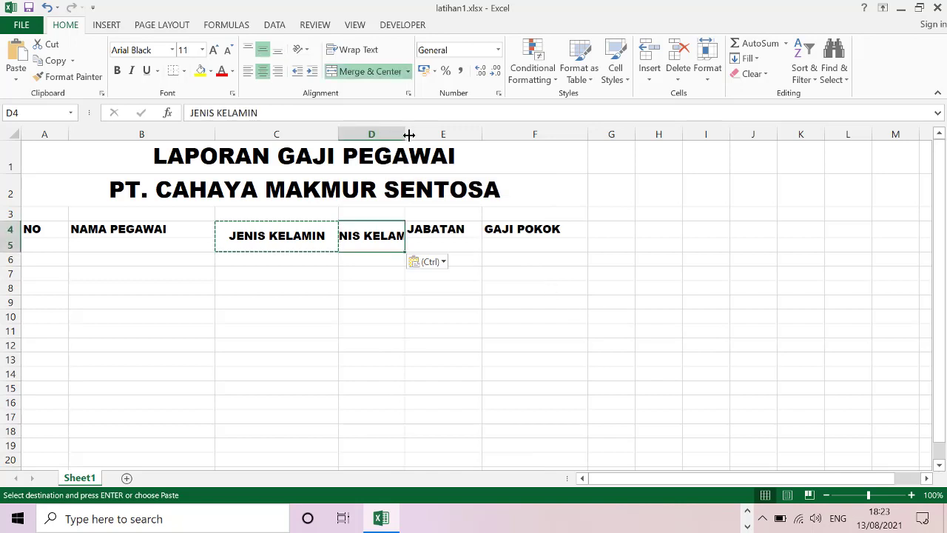
Widen column D and retype the D4 header as DEPT.
left_click_drag(409, 134, 463, 136)
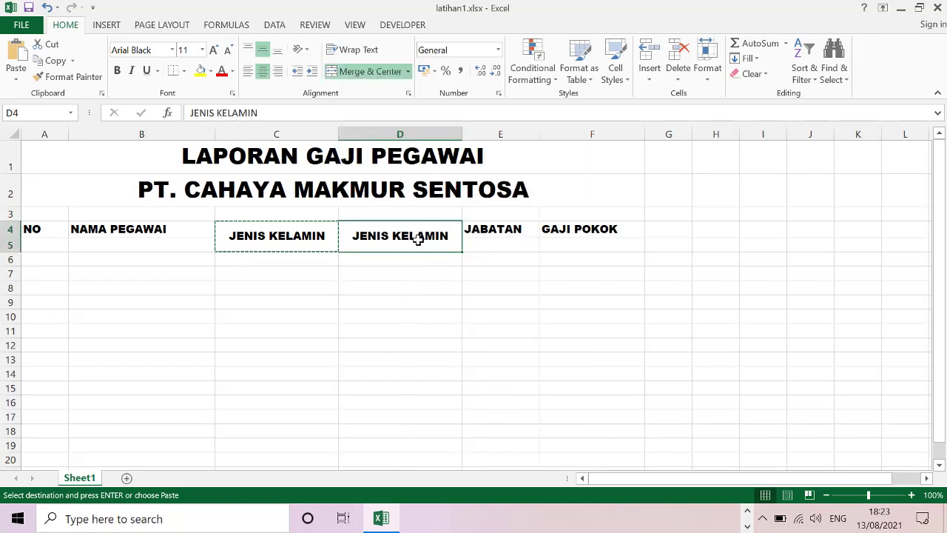
double_click(444, 237)
left_click_drag(446, 237, 367, 211)
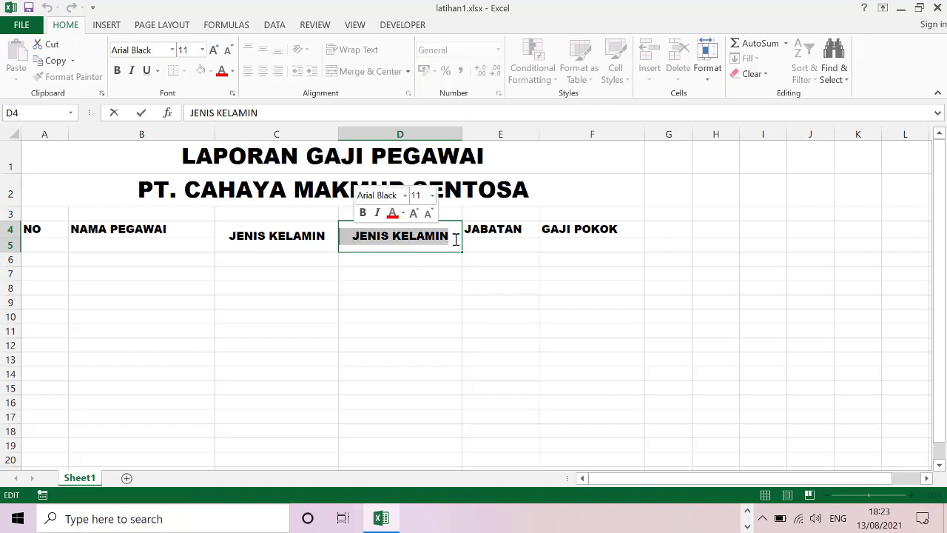
type("de")
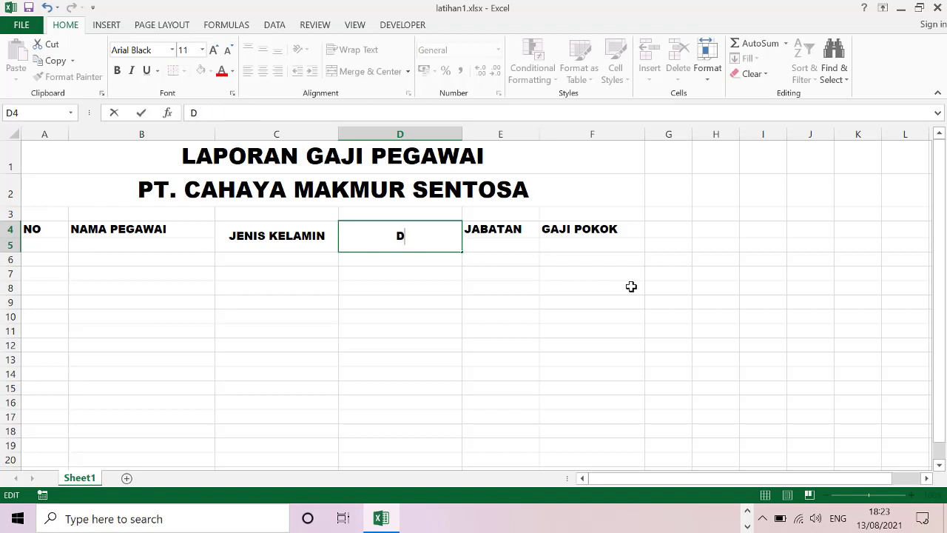
type("T")
key("Return")
Copy DEPT's merged formatting onto the JABATAN header in E4:E5.
key("Up")
key("Right")
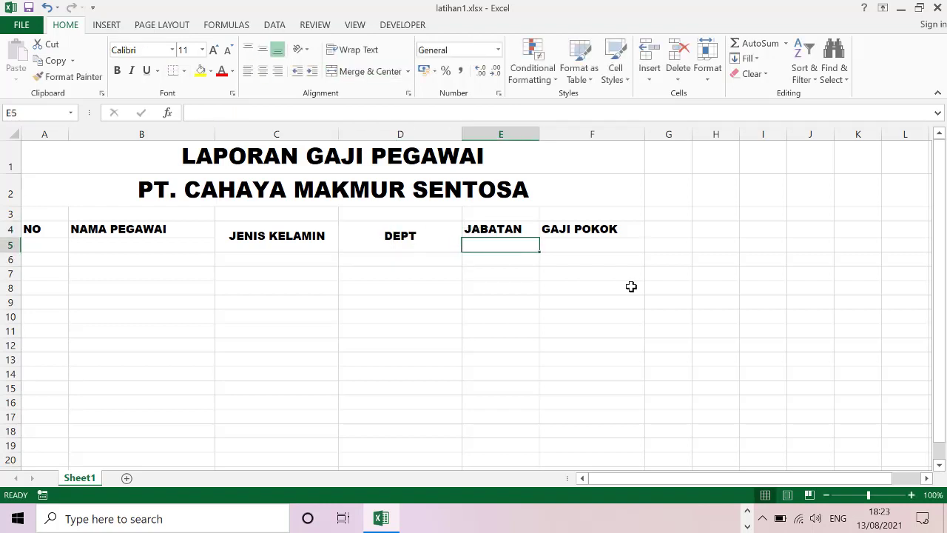
key("shift+Down")
key("Left")
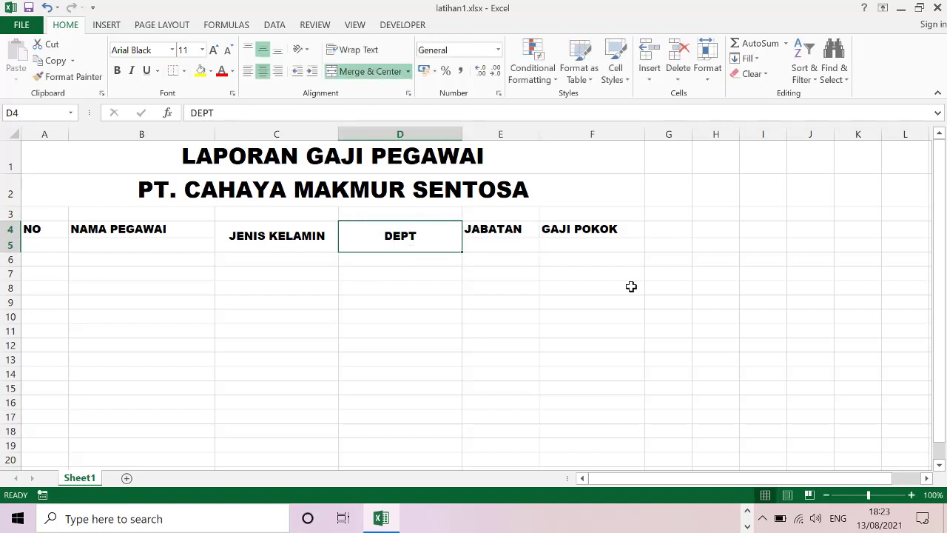
key("ctrl+c")
key("Right")
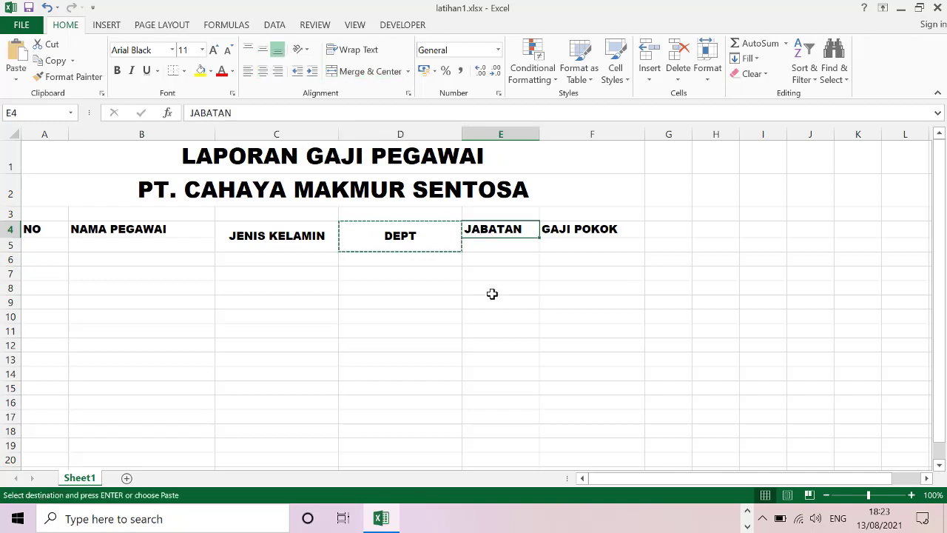
right_click(499, 225)
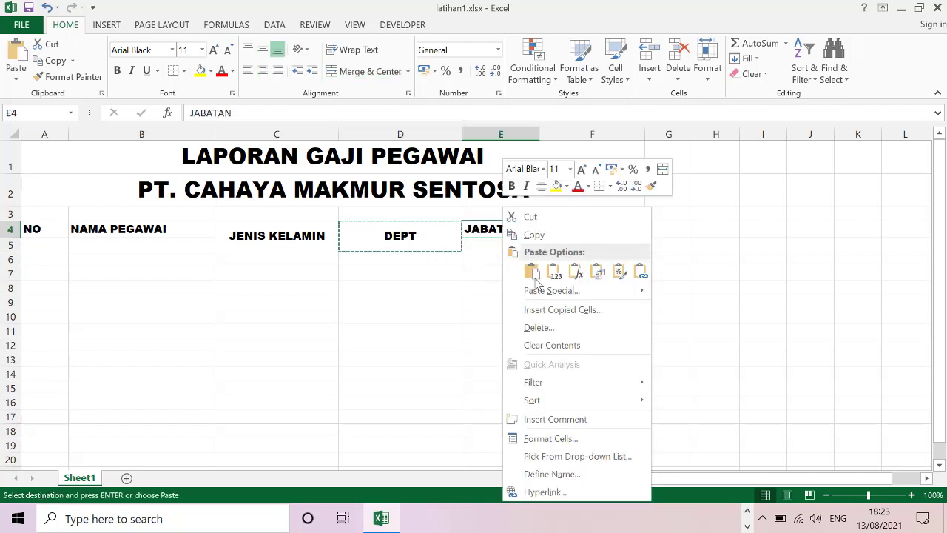
left_click(620, 273)
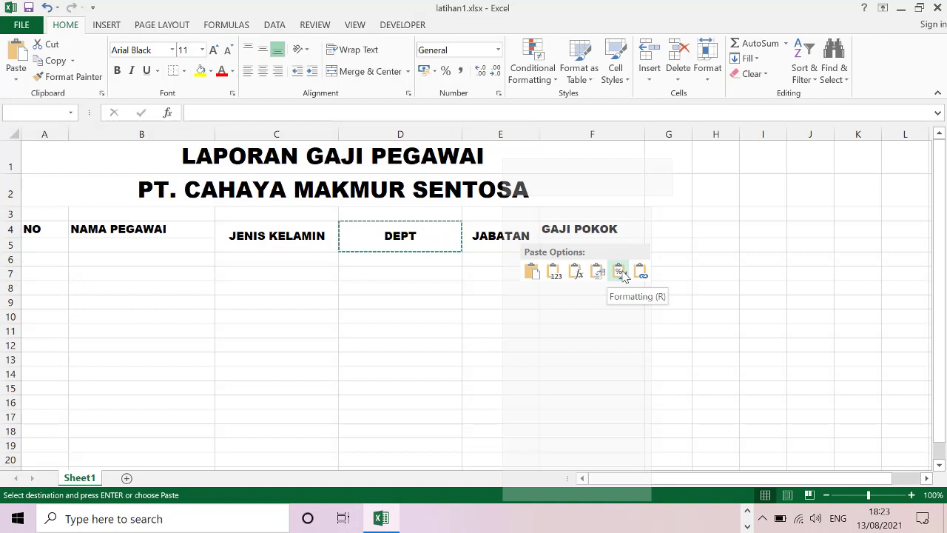
Paste the same formatting onto GAJI POKOK in F4:F5.
right_click(596, 232)
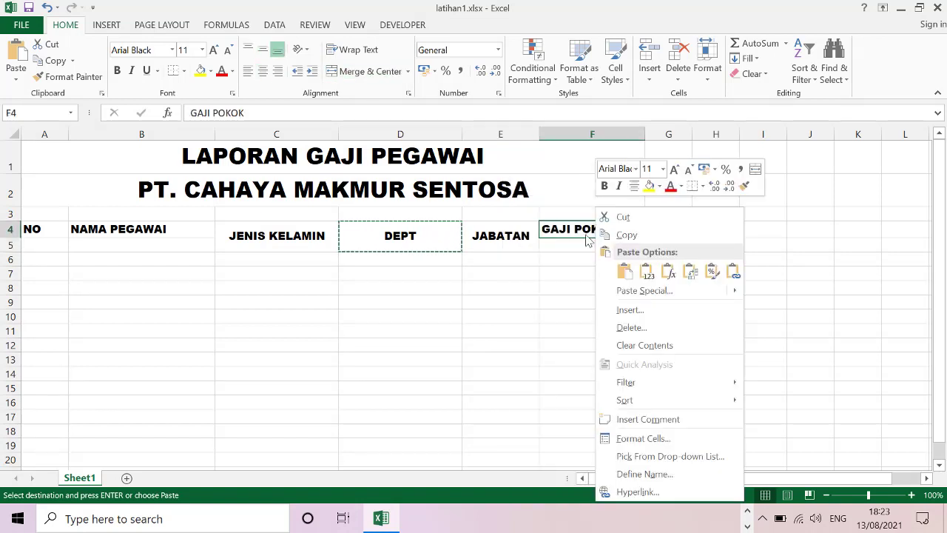
key("Escape")
left_click_drag(576, 230, 585, 244)
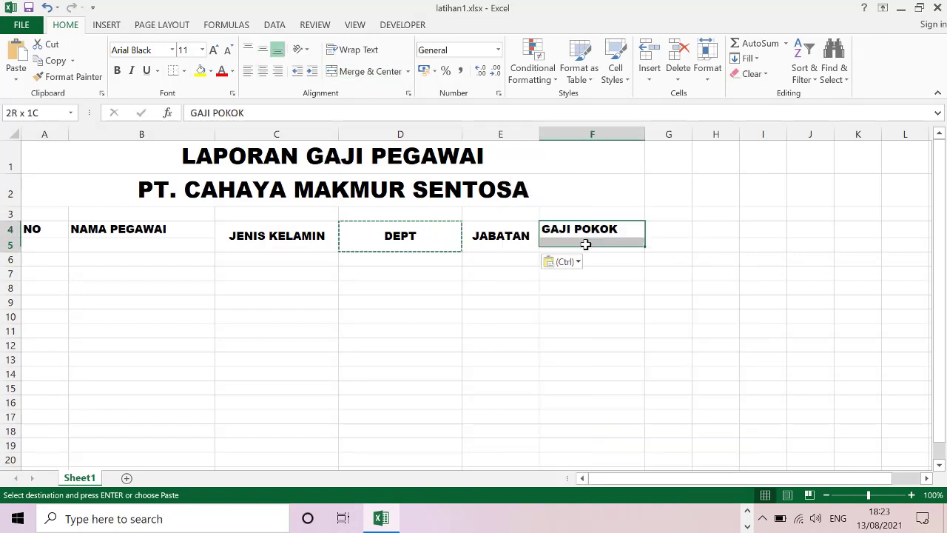
right_click(586, 244)
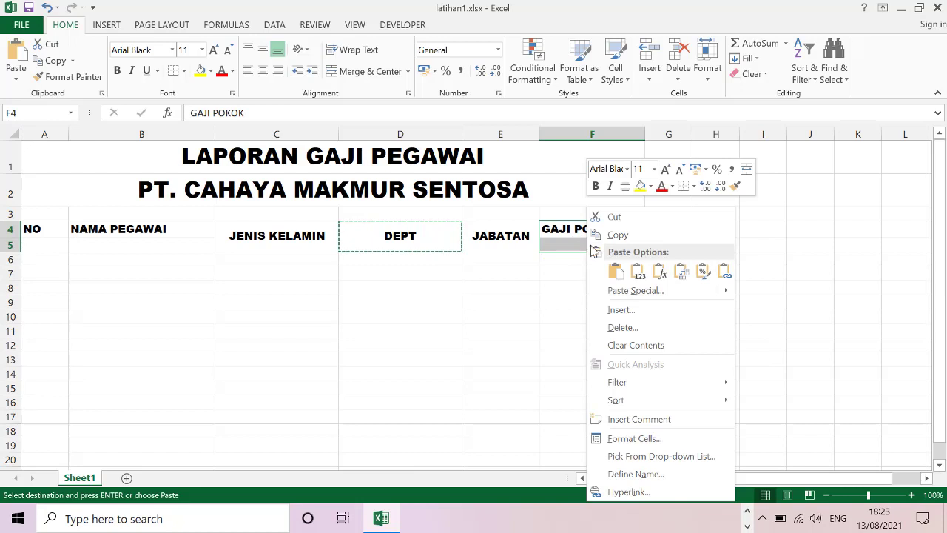
left_click(705, 272)
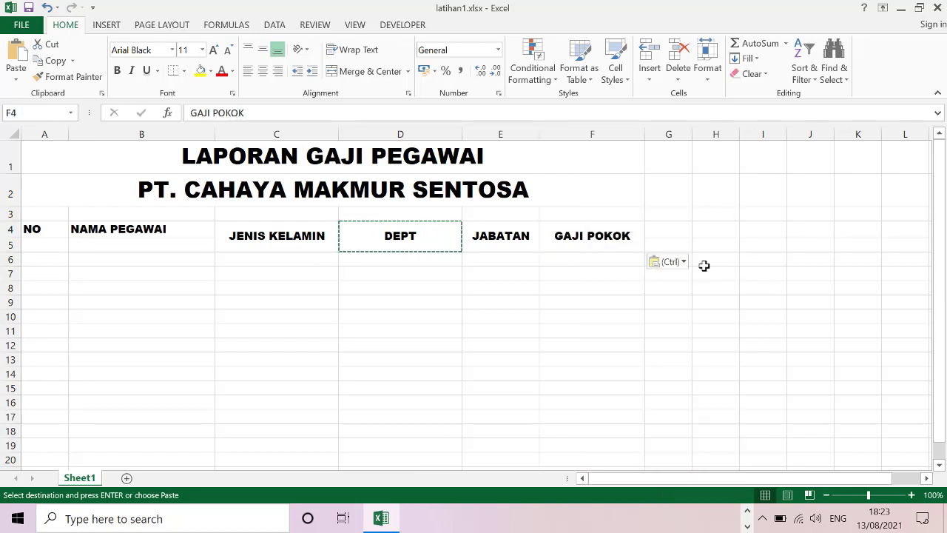
left_click(745, 189)
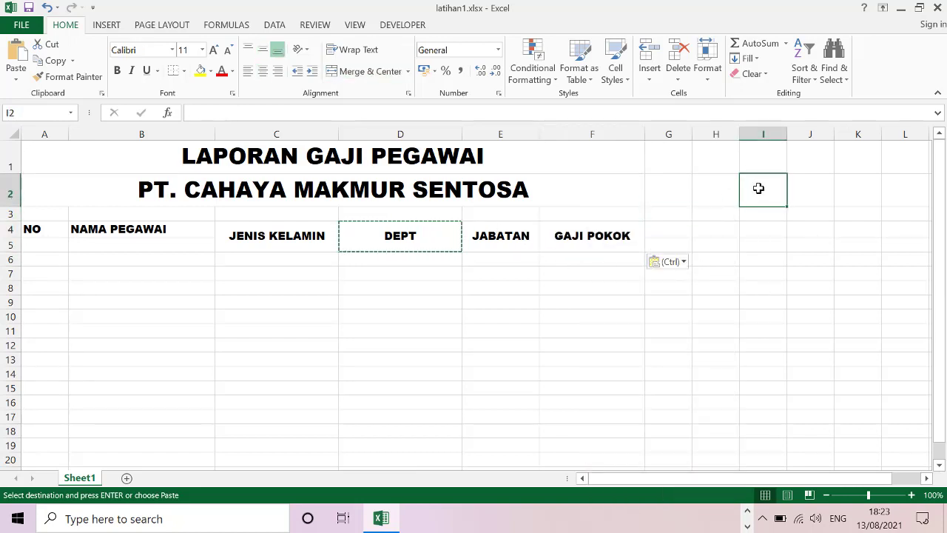
Finish the 'COPY :' heading and write the first paste note in I4, then correct it.
type("COPY")
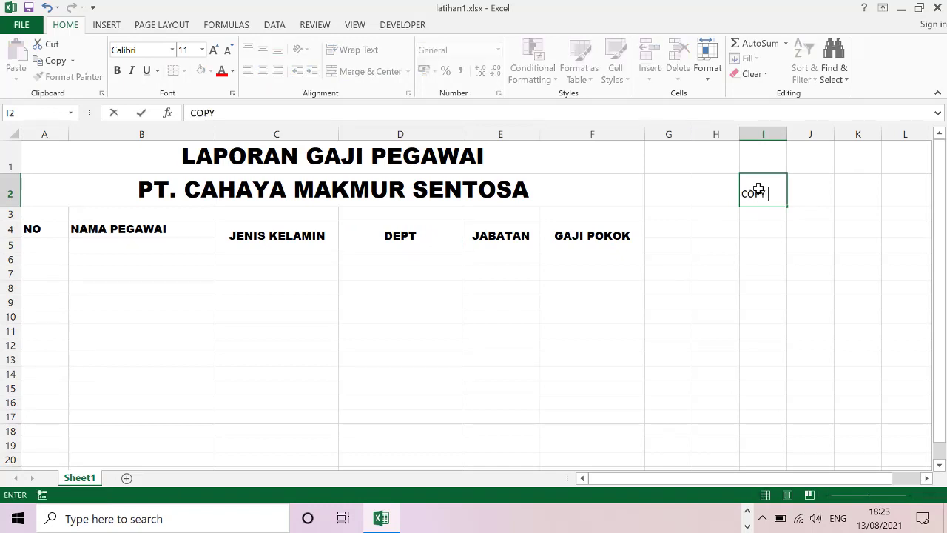
type(" -> pAS")
key("BackSpace")
key("BackSpace")
key("BackSpace")
type(":")
key("Return")
key("Return")
type("1. pas")
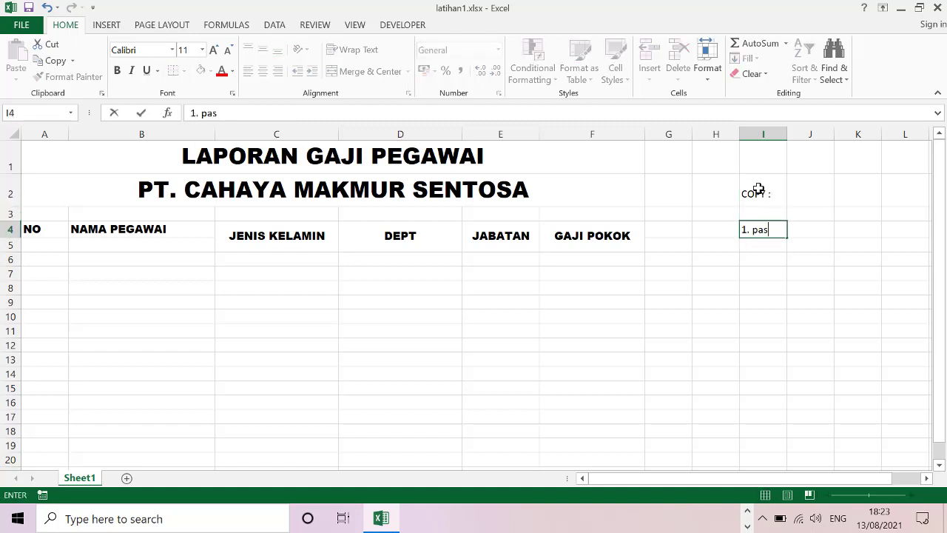
type("ter")
type("format,dll")
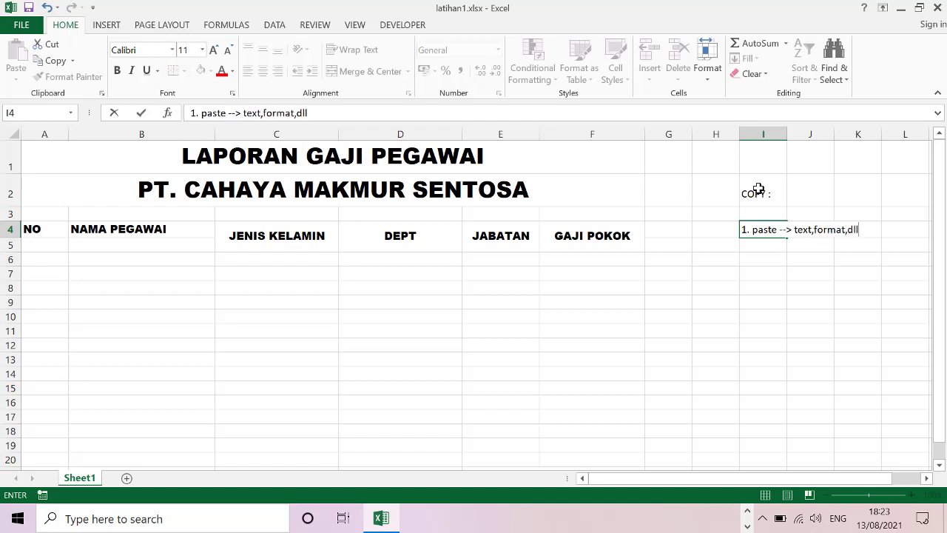
key("Return")
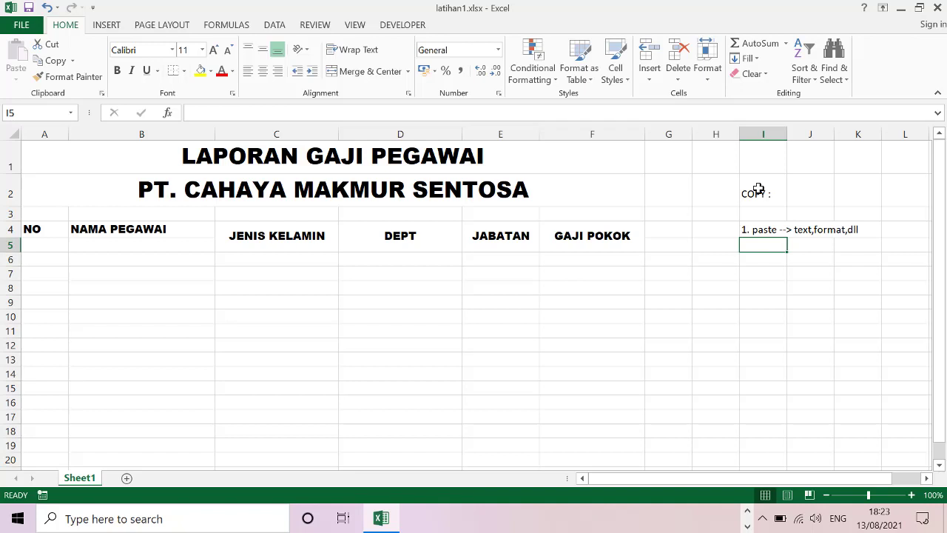
left_click(759, 232)
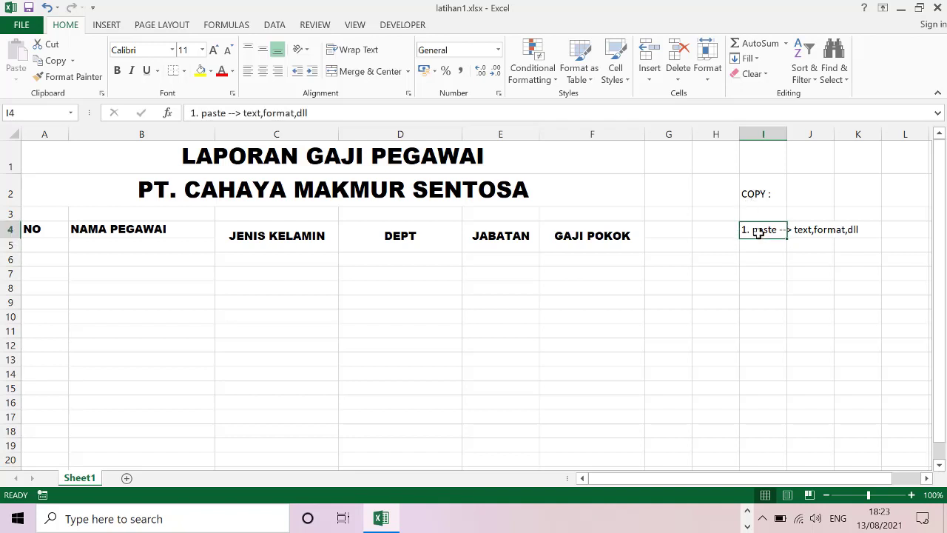
left_click(847, 232)
left_click(797, 224)
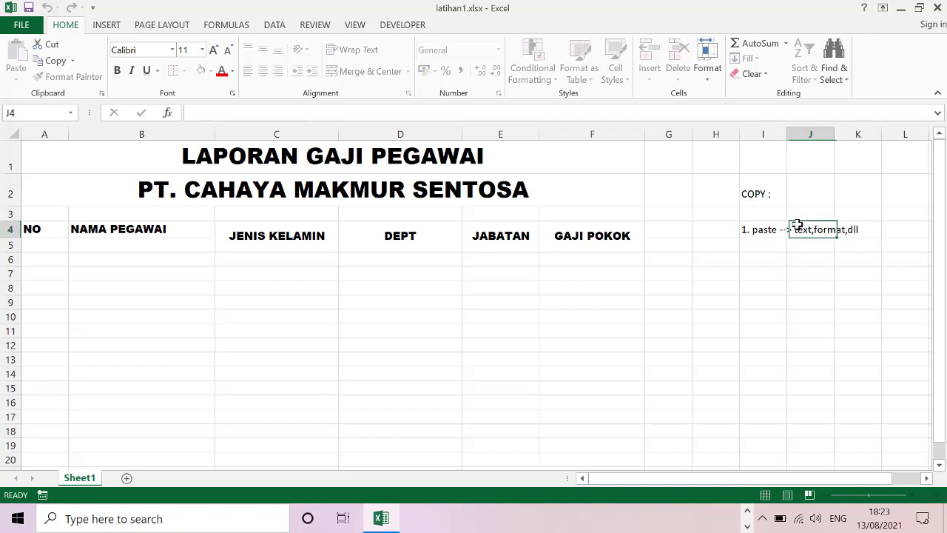
left_click(747, 225)
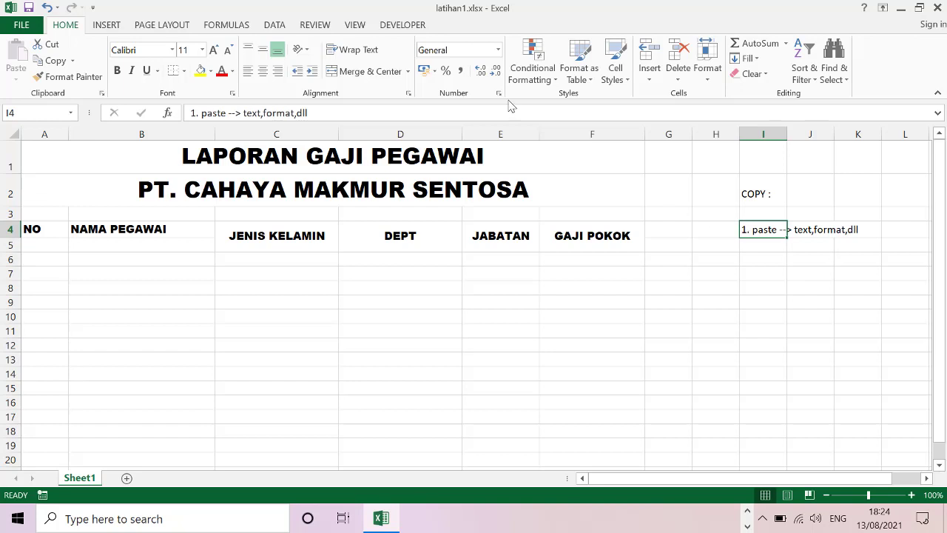
left_click(314, 111)
type("formula,d")
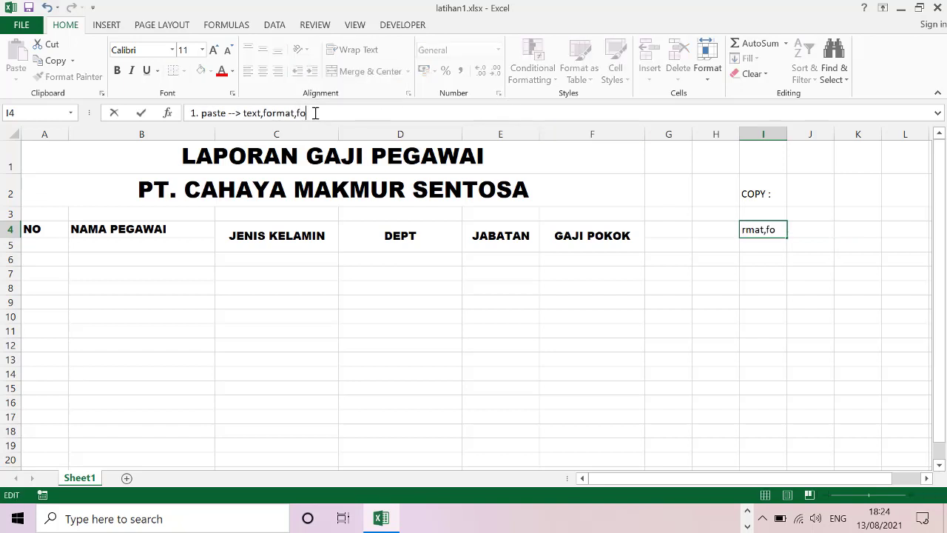
type("ll")
key("Return")
Add the notes '2. paste -> Formula', '3. paste value' and '4. paste -> format' below it.
type("2. pa")
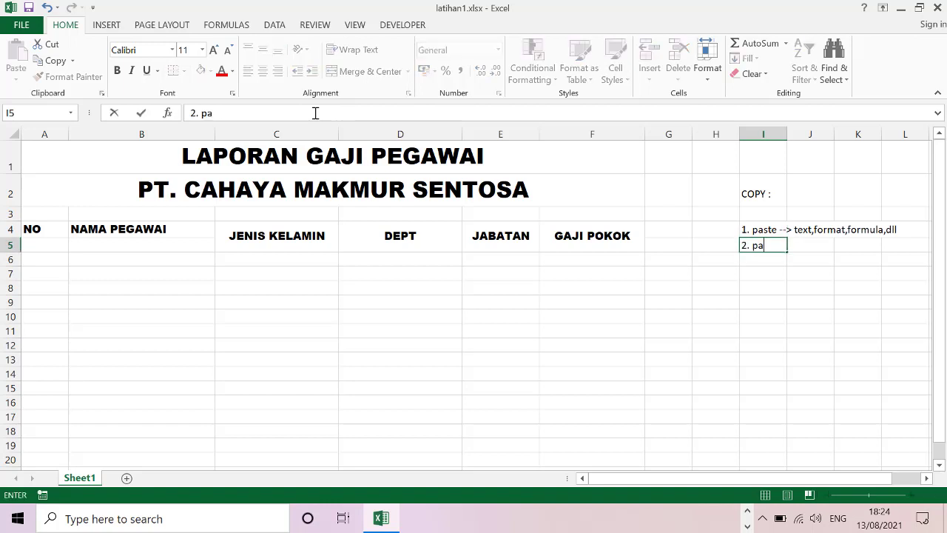
type("ste -> F")
type("orm")
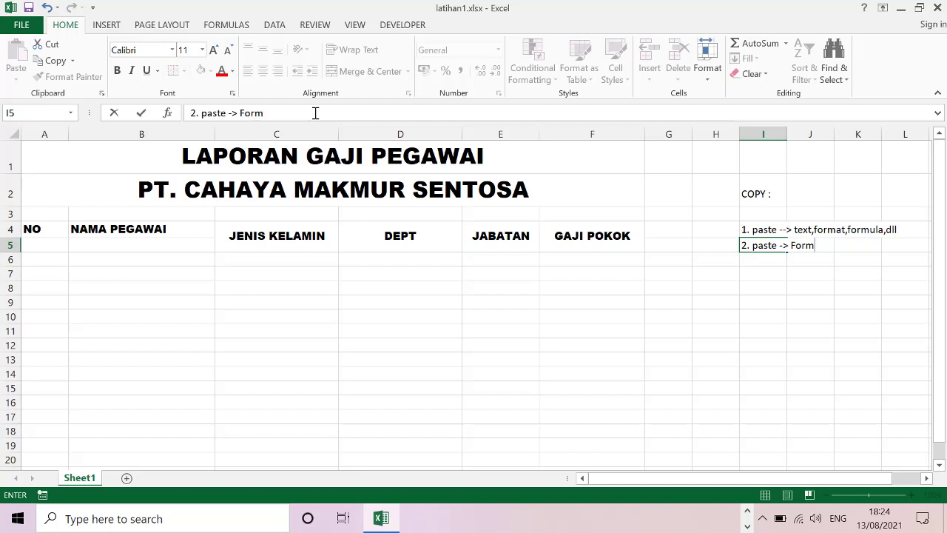
type("ula")
key("Return")
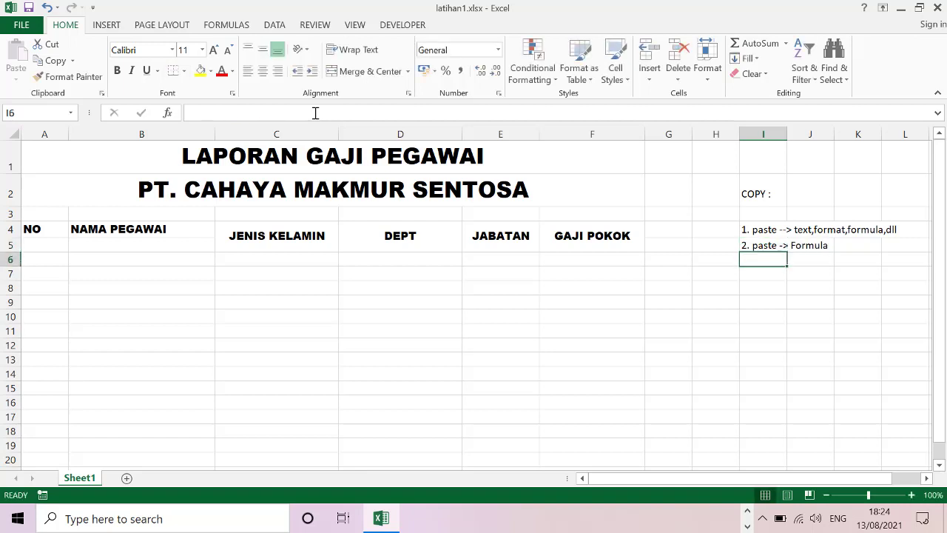
type("3. paste -> V")
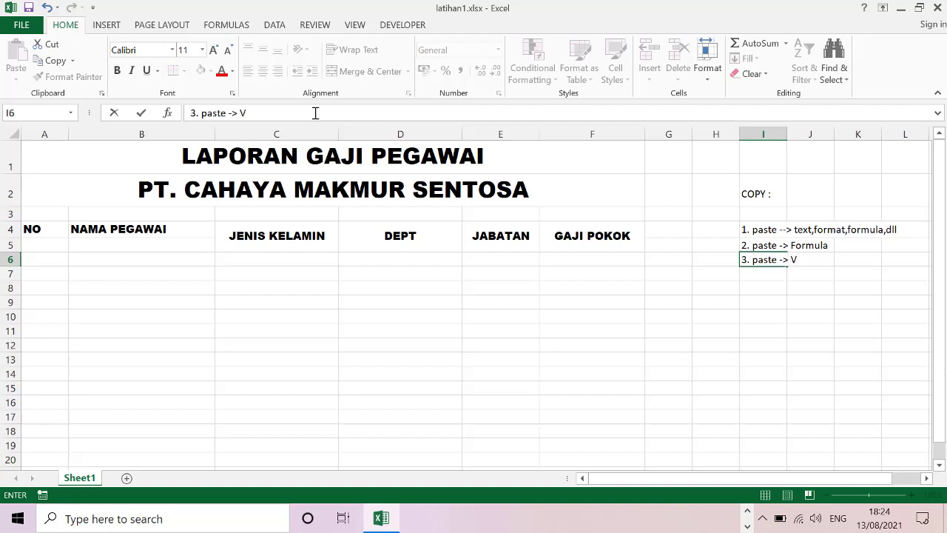
key("BackSpace")
type("value")
key("Return")
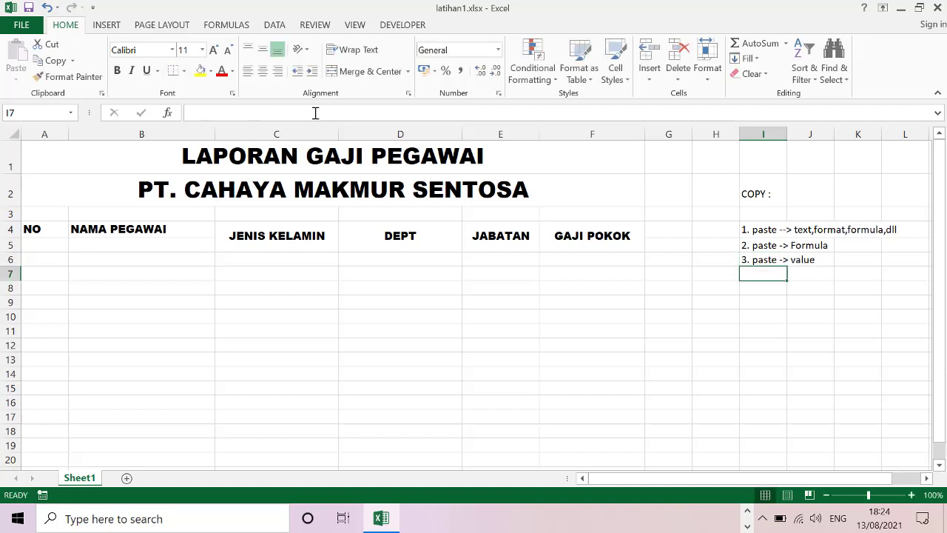
type("4. paste ->")
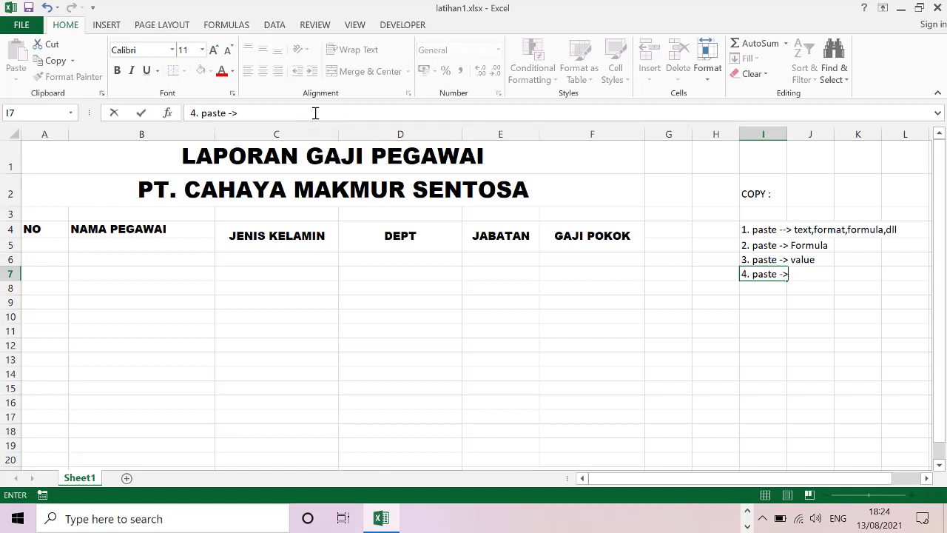
type(" format")
key("Return")
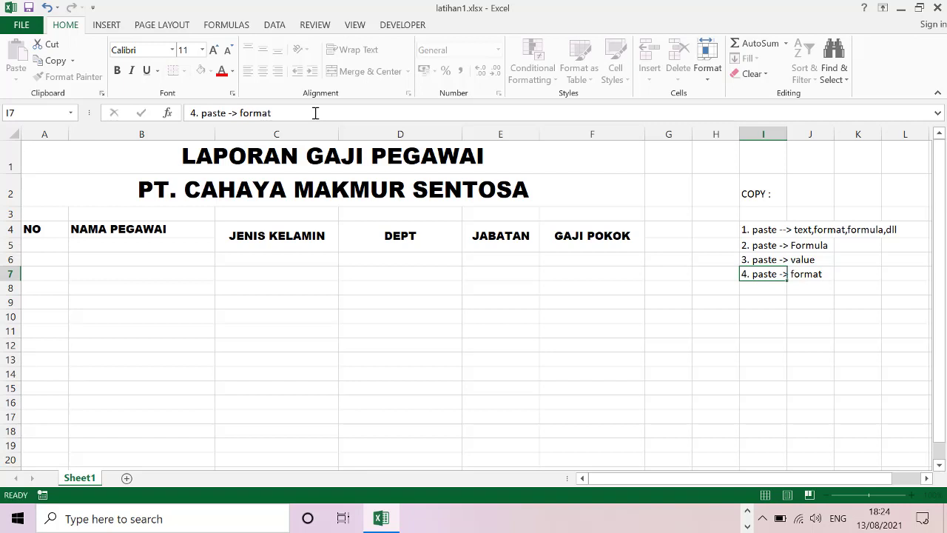
Select the notes in I2:I7 and delete them, then return to the NO header in A4.
key("Up")
key("Up")
key("Up")
key("Up")
key("Up")
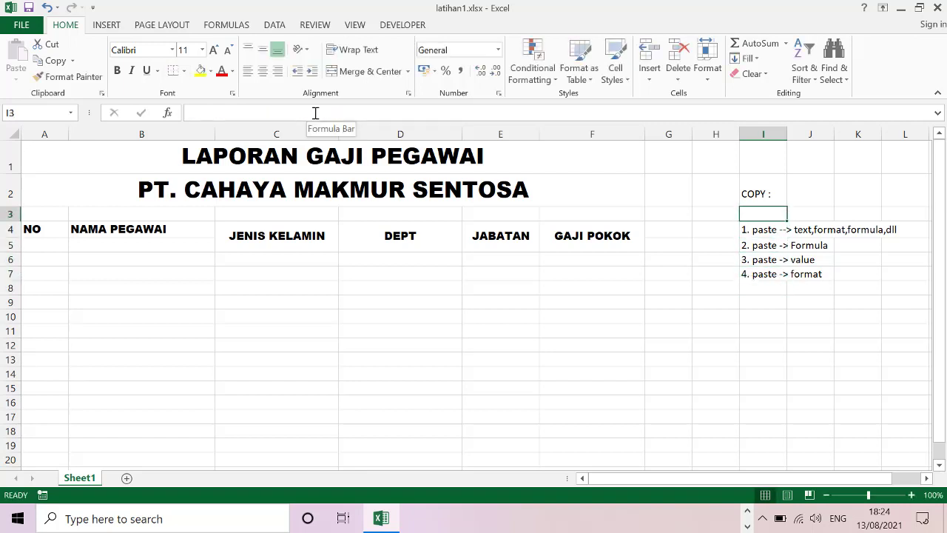
key("Up")
key("Up")
key("Down")
key("Down")
key("Up")
key("shift+Down")
key("shift+Down")
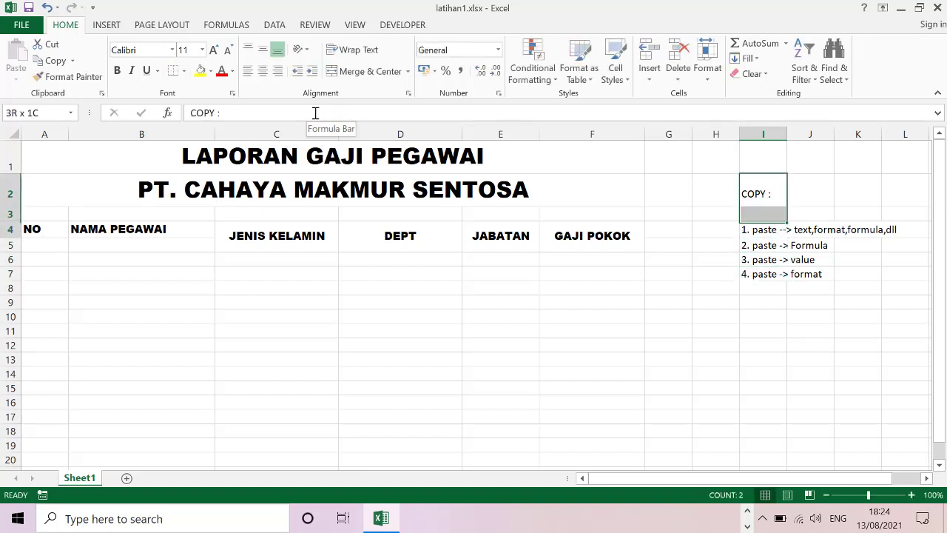
key("shift+Down")
key("shift+Down")
key("shift+Down")
key("Delete")
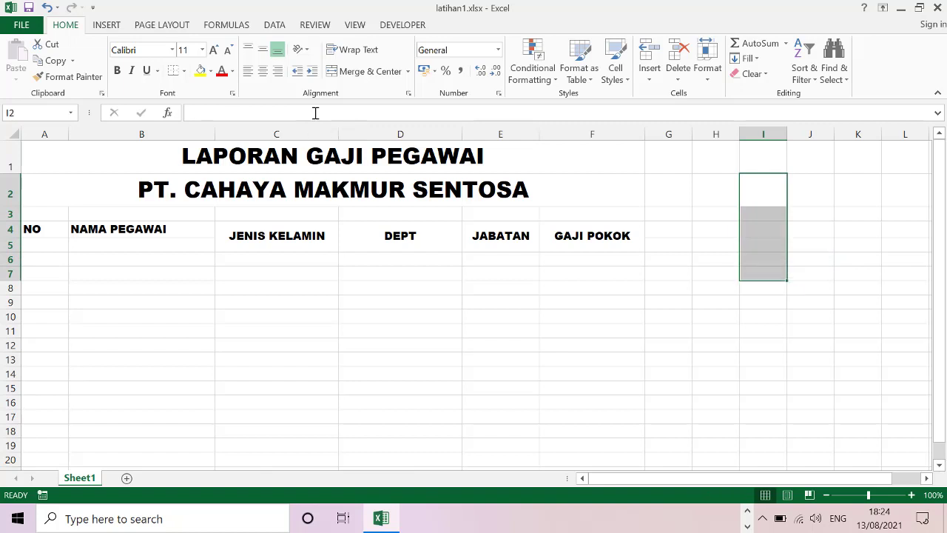
key("Left")
key("Left")
key("Left")
key("Down")
key("Down")
key("Down")
key("Left")
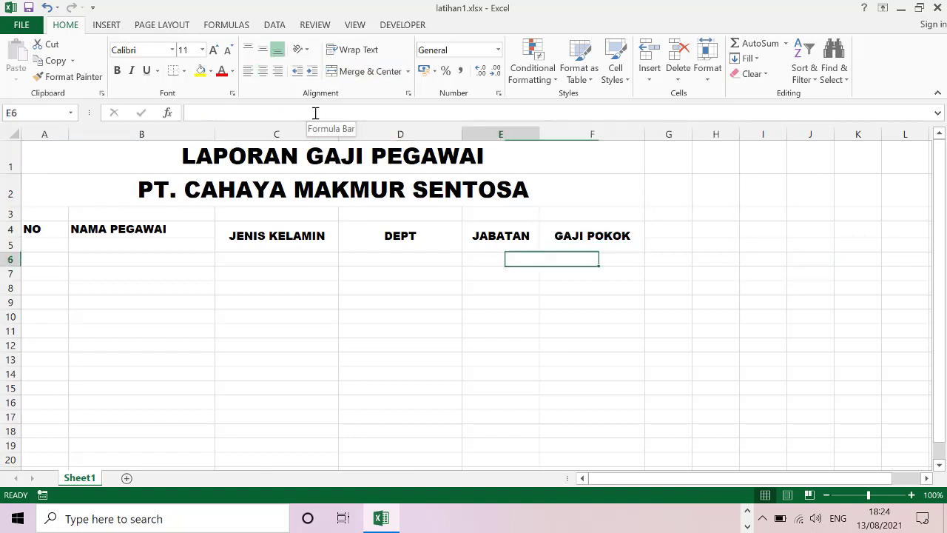
key("Left")
key("Left")
key("Left")
key("Left")
key("Up")
key("Up")
Center the NAMA PEGAWAI header cells B4:B5 horizontally and vertically.
key("Right")
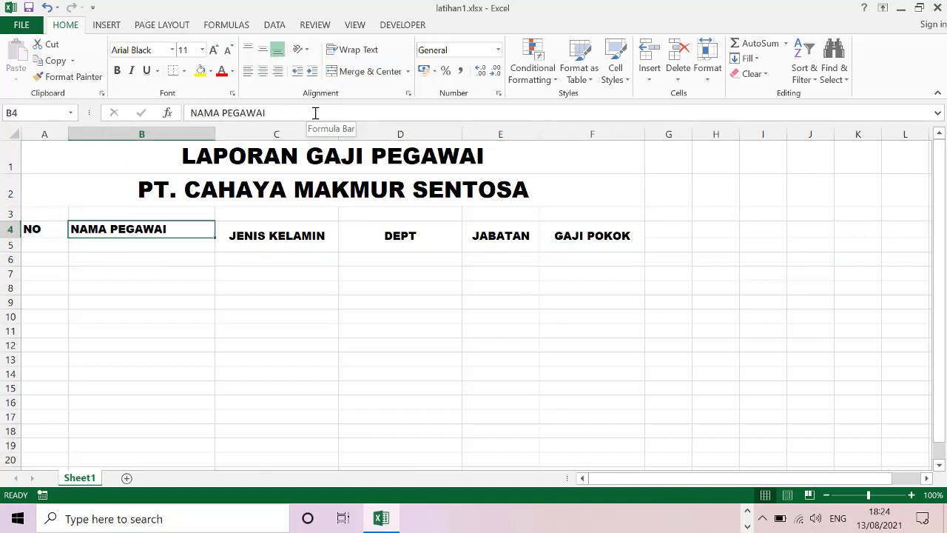
key("shift+Down")
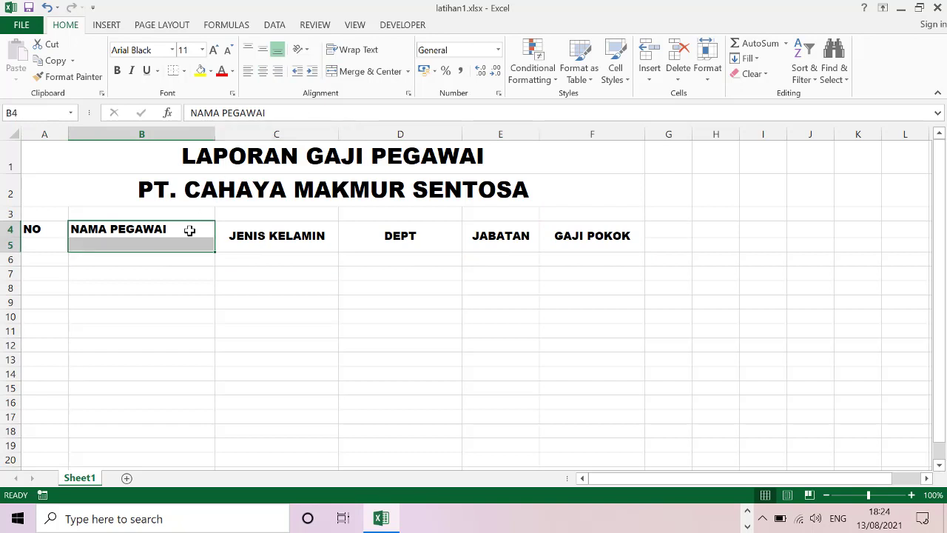
right_click(187, 227)
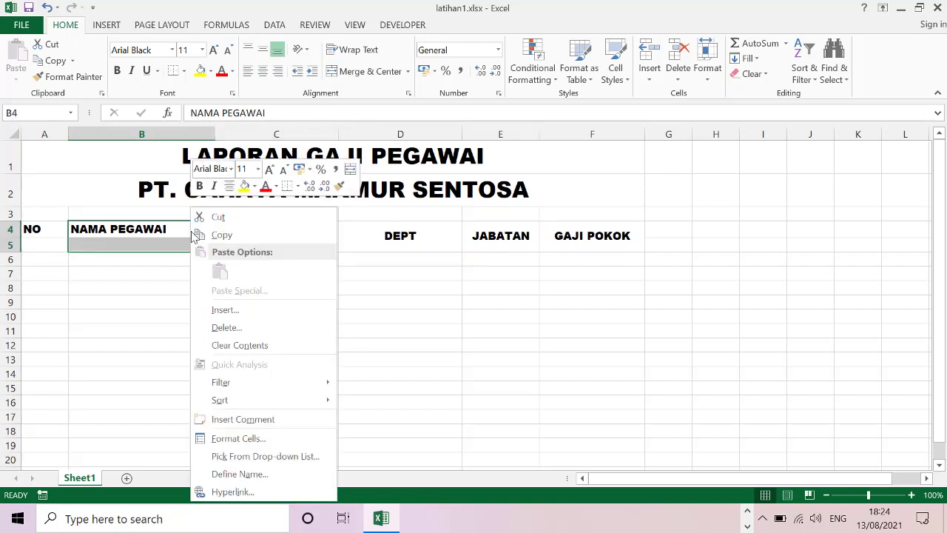
left_click(240, 439)
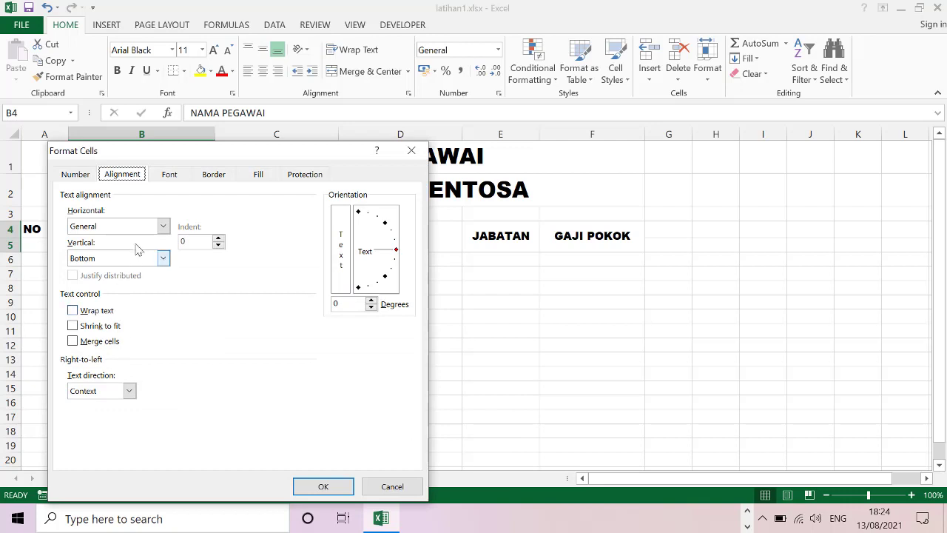
left_click(163, 226)
left_click(132, 260)
left_click(131, 259)
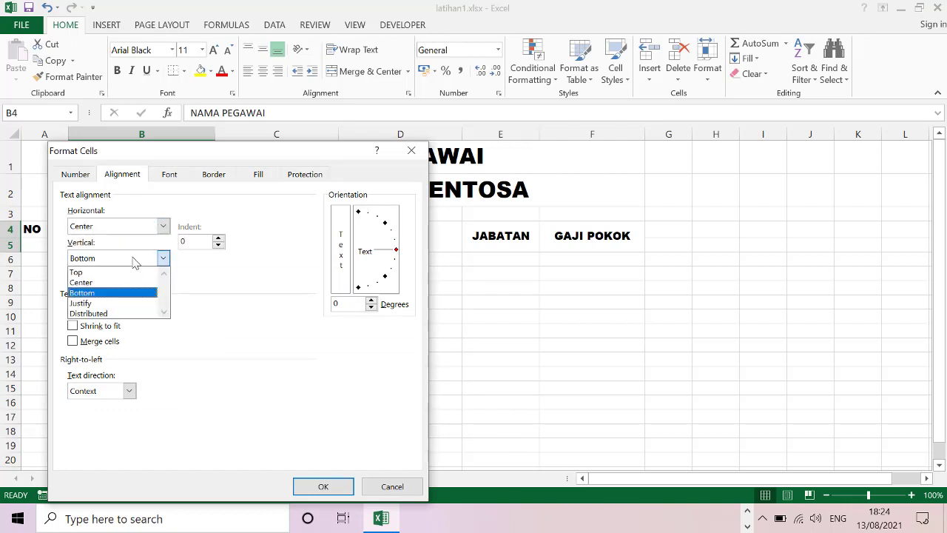
left_click(125, 283)
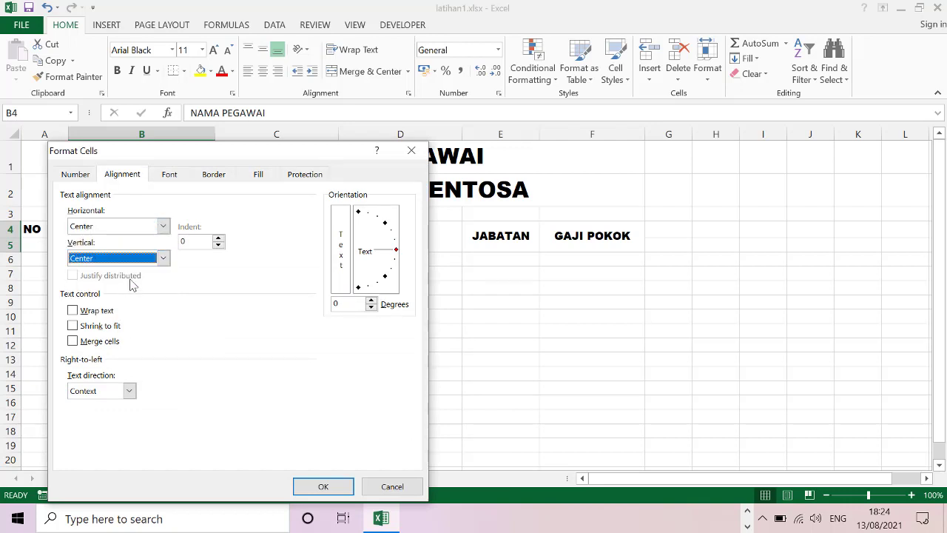
left_click(321, 486)
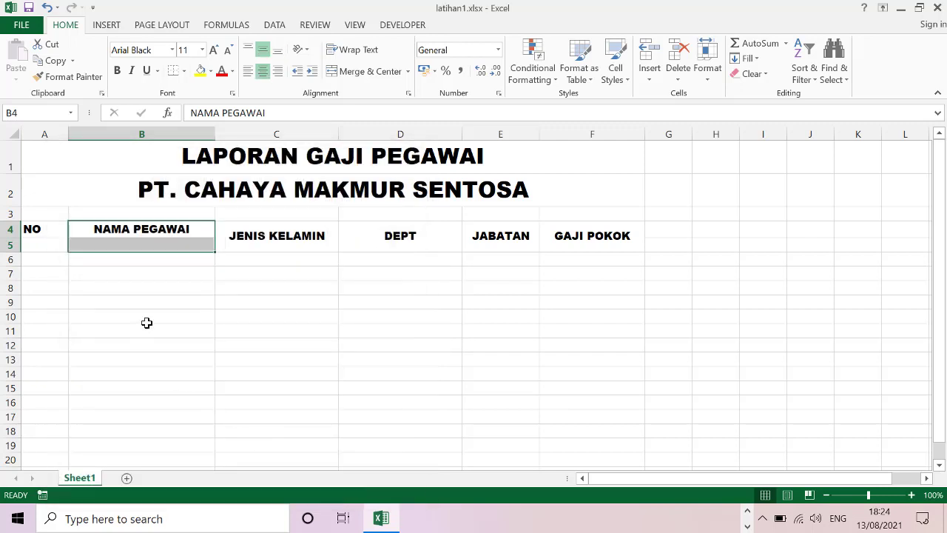
left_click(147, 322)
Merge B4:B5 into one NAMA PEGAWAI header cell.
left_click_drag(165, 228, 173, 245)
right_click(173, 244)
left_click(239, 439)
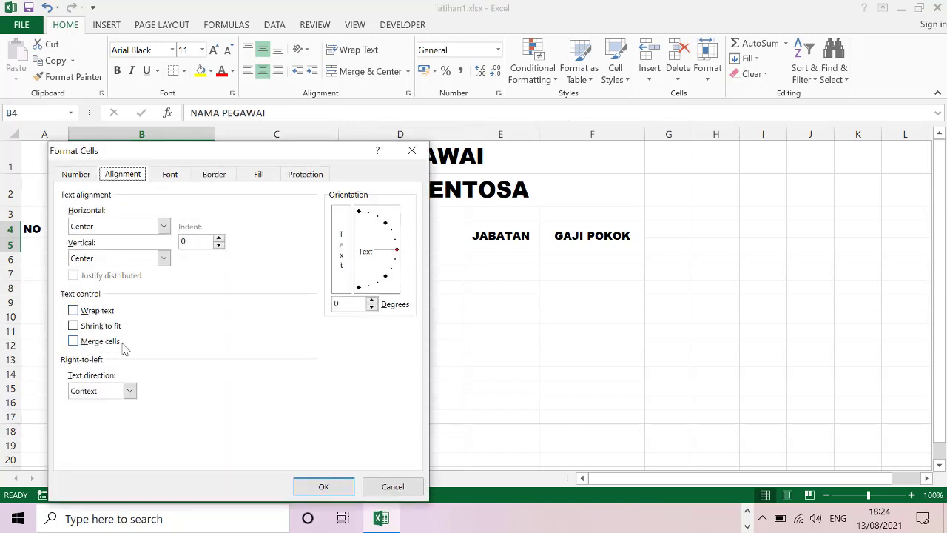
left_click(111, 342)
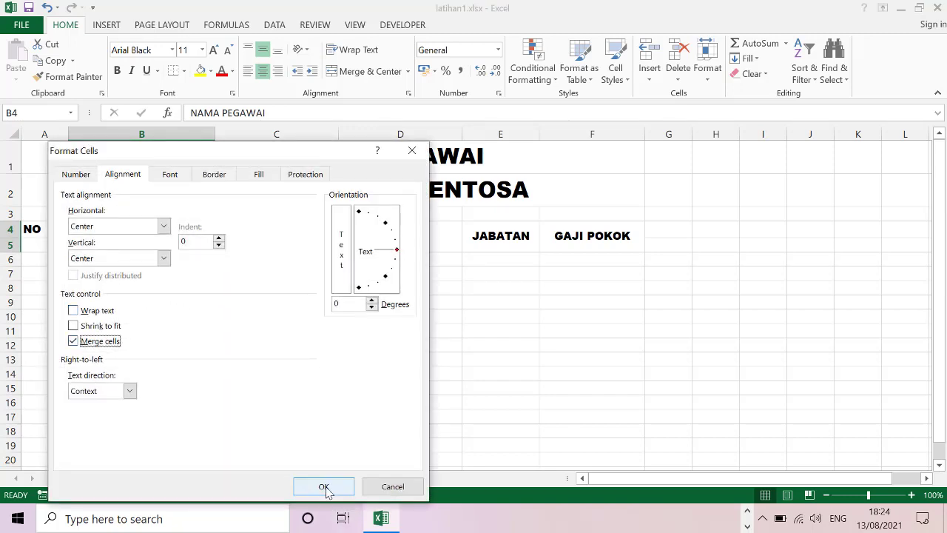
left_click(324, 485)
left_click(211, 320)
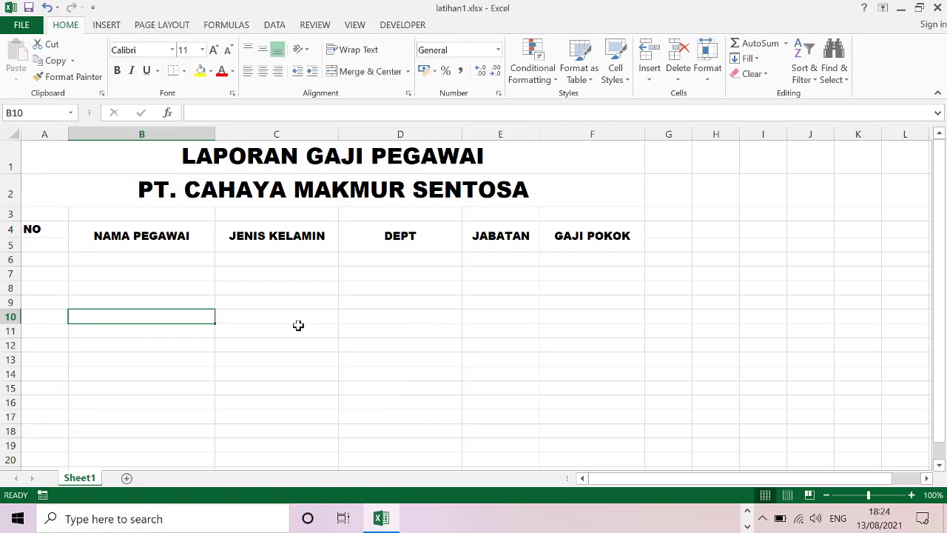
Merge the NO header cells A4:A5 and center them horizontally and vertically.
left_click_drag(51, 226, 54, 244)
right_click(51, 243)
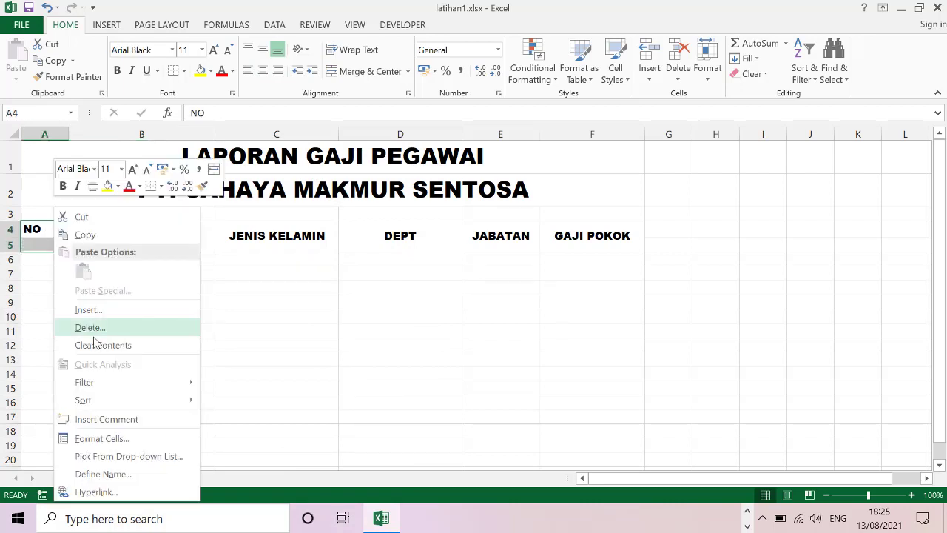
left_click(100, 438)
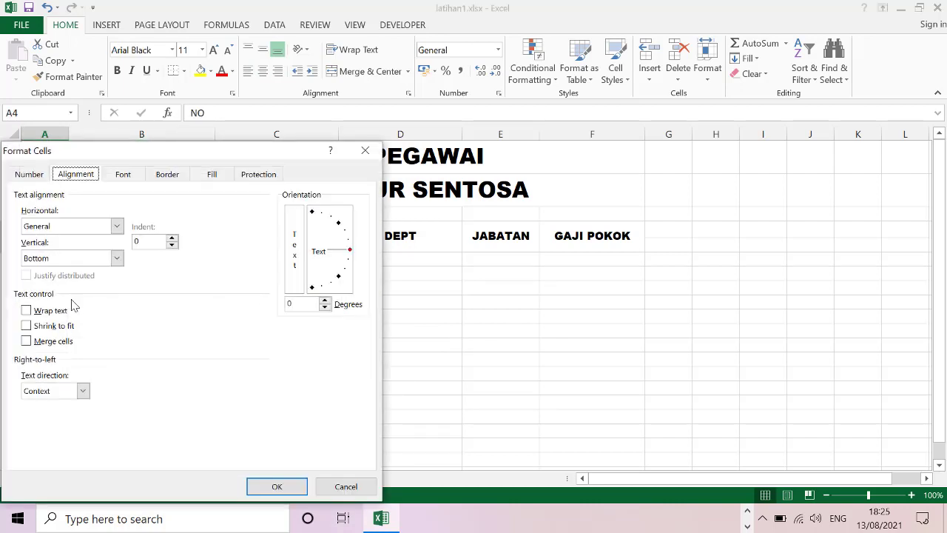
left_click(58, 341)
left_click(74, 258)
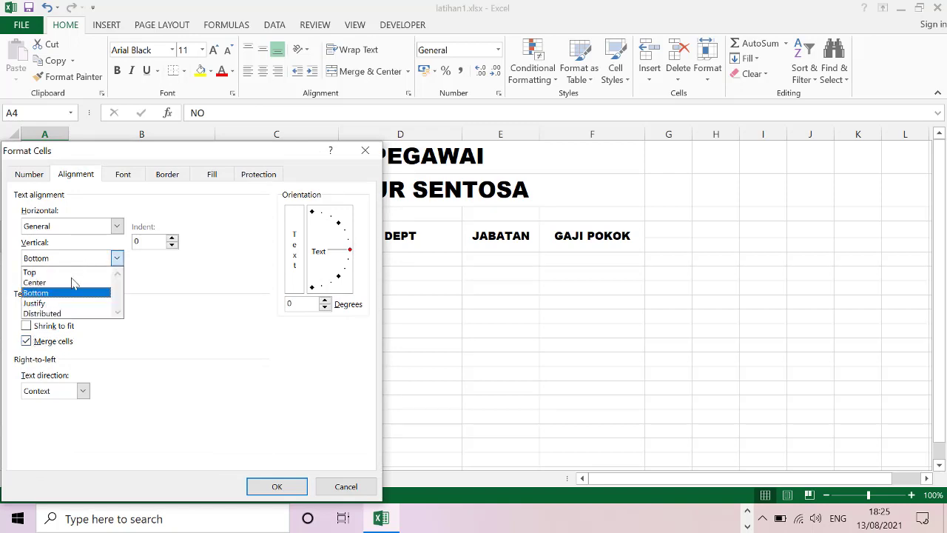
left_click(73, 282)
left_click(116, 226)
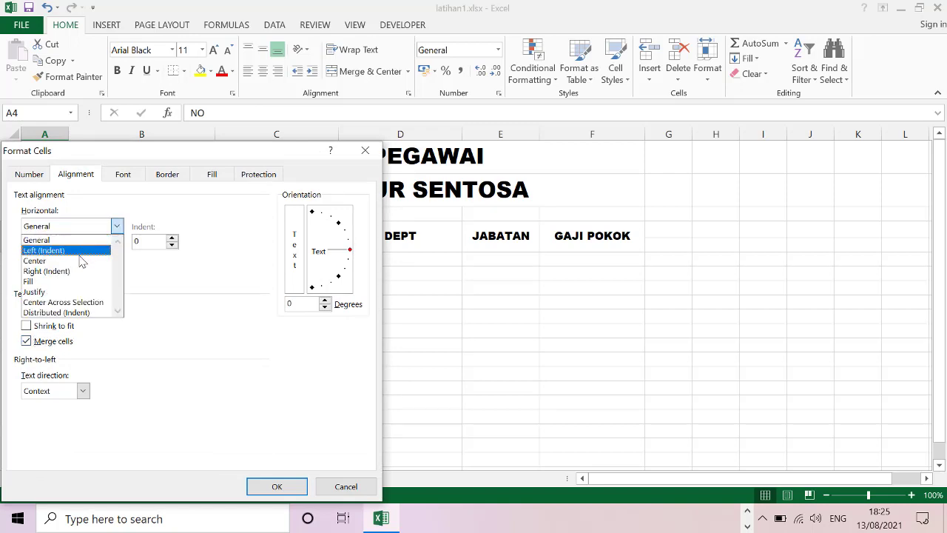
left_click(81, 261)
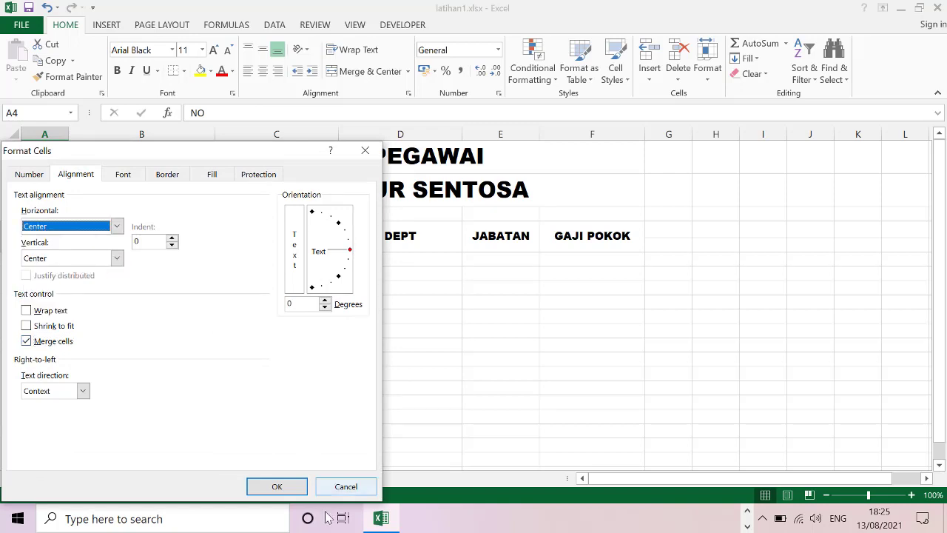
left_click(276, 487)
left_click(249, 402)
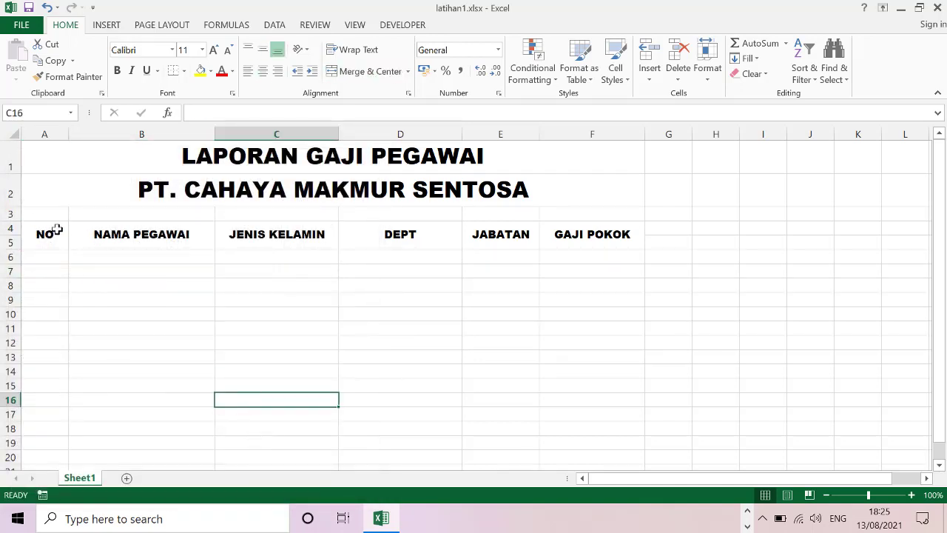
Enter 1 in A7 and 2 in A8 as the start of the numbering.
left_click(52, 271)
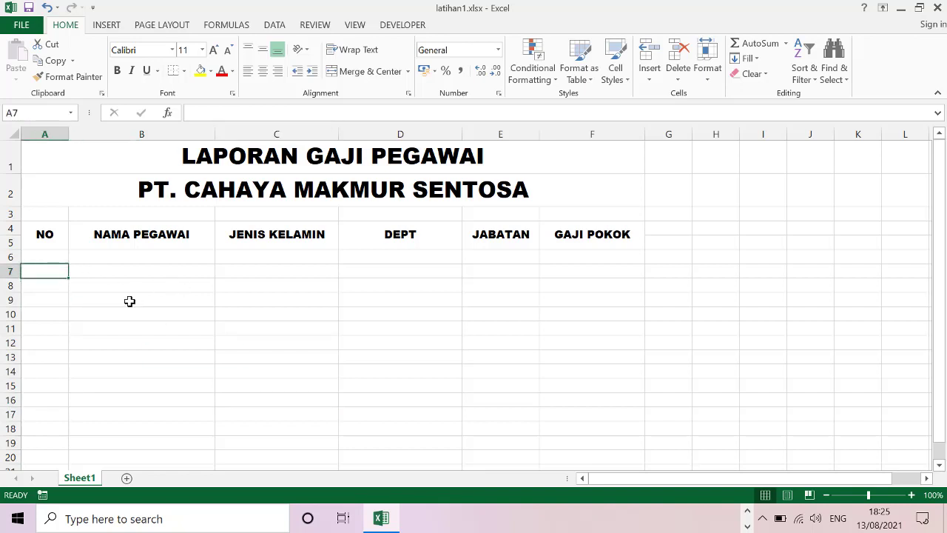
type("1")
key("Return")
type("2")
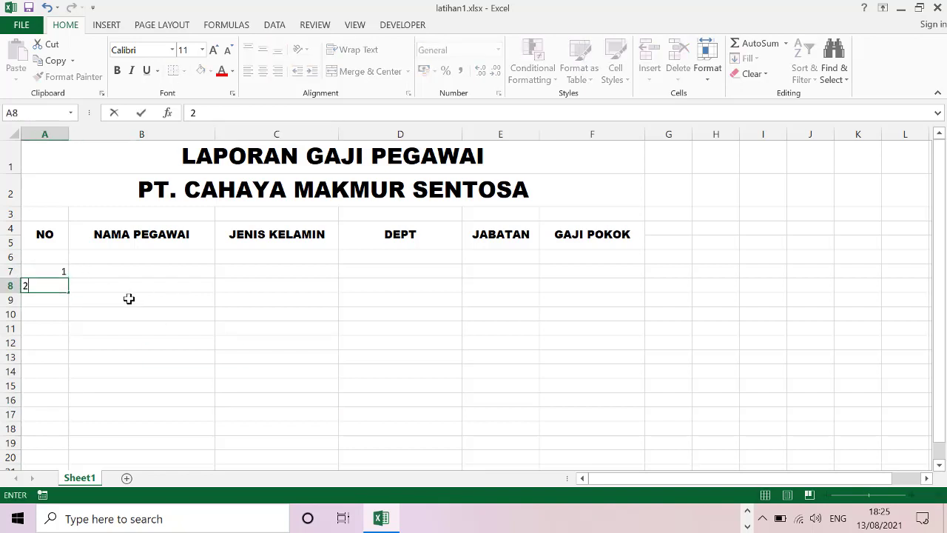
key("Return")
type("3")
key("Return")
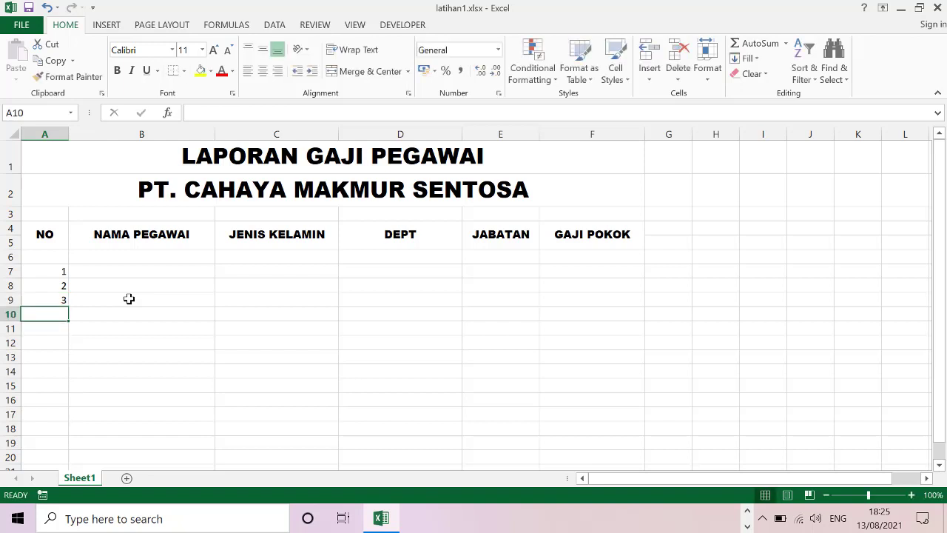
key("Up")
key("shift+Down")
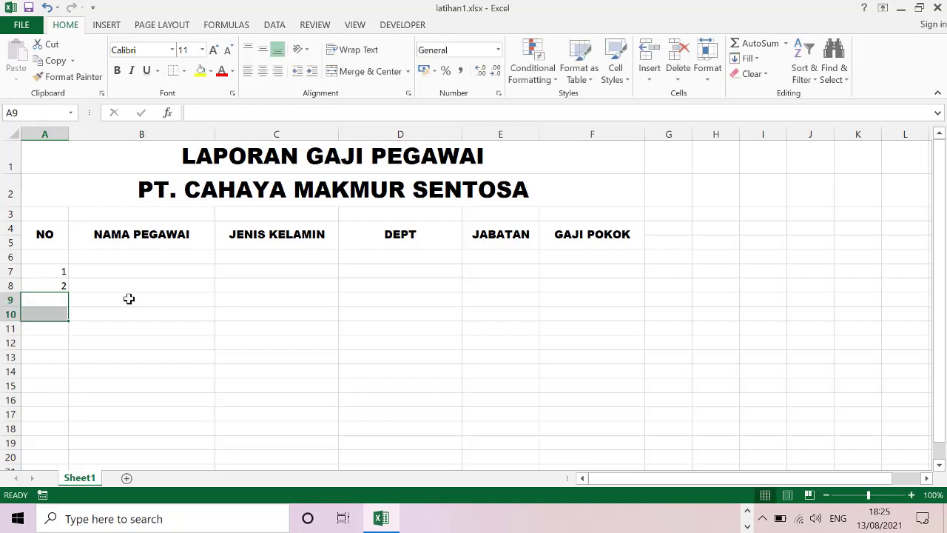
key("Up")
key("Up")
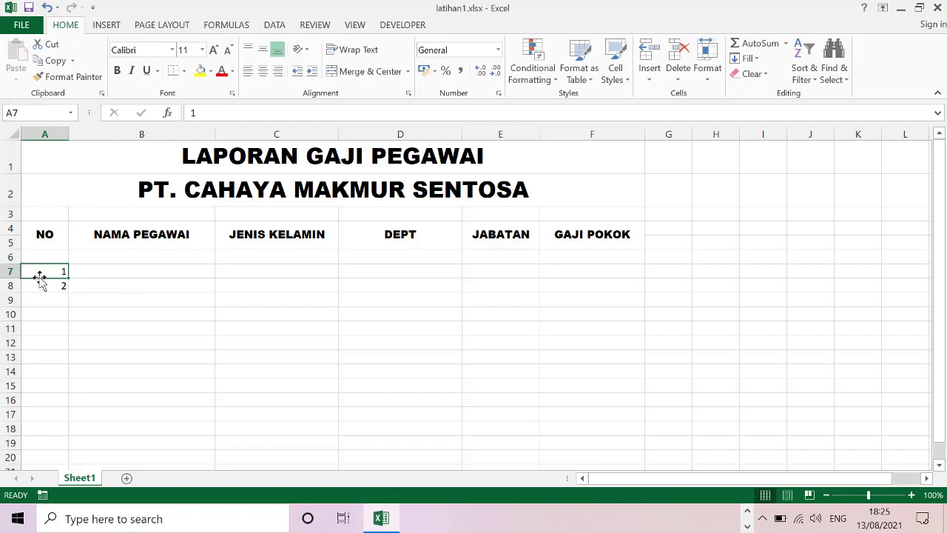
Fill the series from A7:A8 down to A16 so numbering runs 1 through 10.
left_click_drag(44, 271, 65, 426)
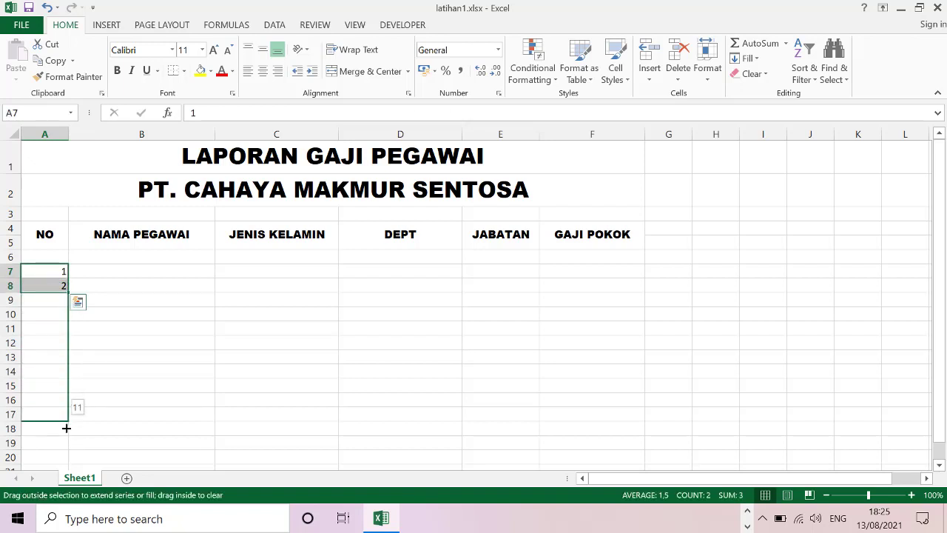
mouse_move(66, 427)
left_mouse_down()
mouse_move(68, 440)
mouse_move(68, 405)
left_mouse_up()
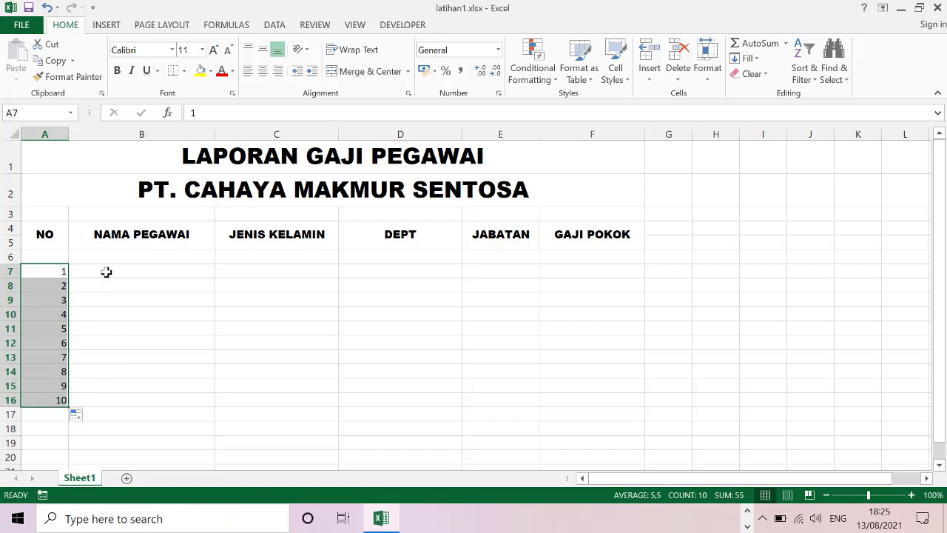
left_click(107, 273)
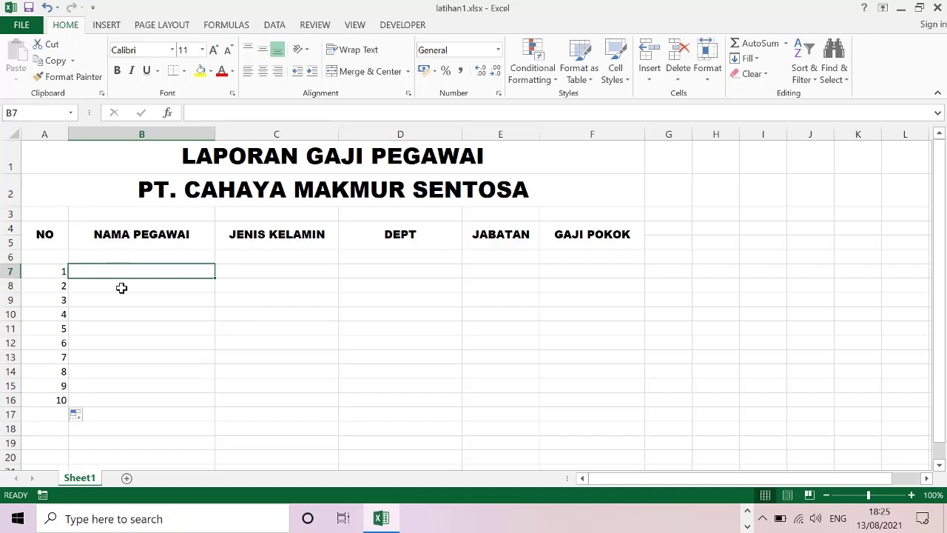
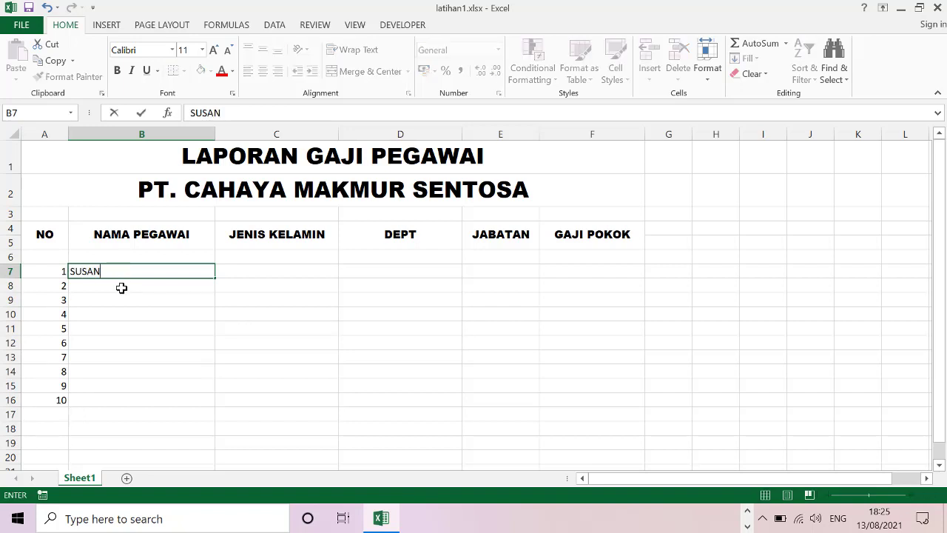
Enter the first employee in row 7: name, WANITA, ACCOUNTING, MANAGER, salary 9000000.
key("Return")
key("Up")
key("Right")
type("WA")
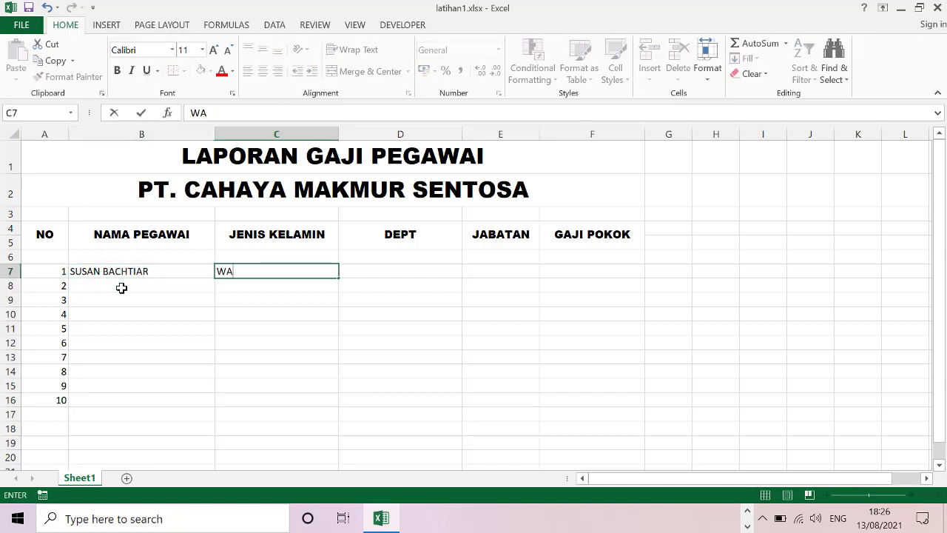
type("NITA")
key("Return")
key("Up")
key("Right")
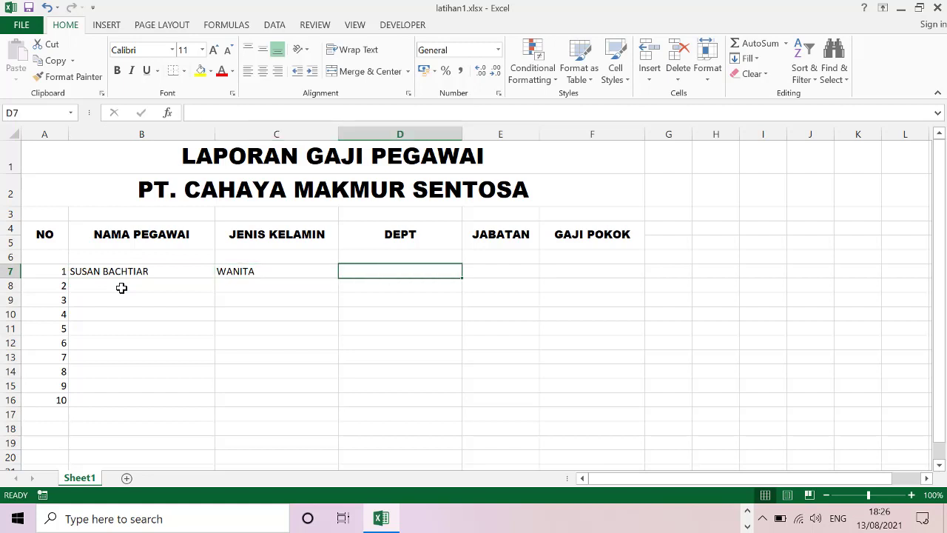
type("ACC")
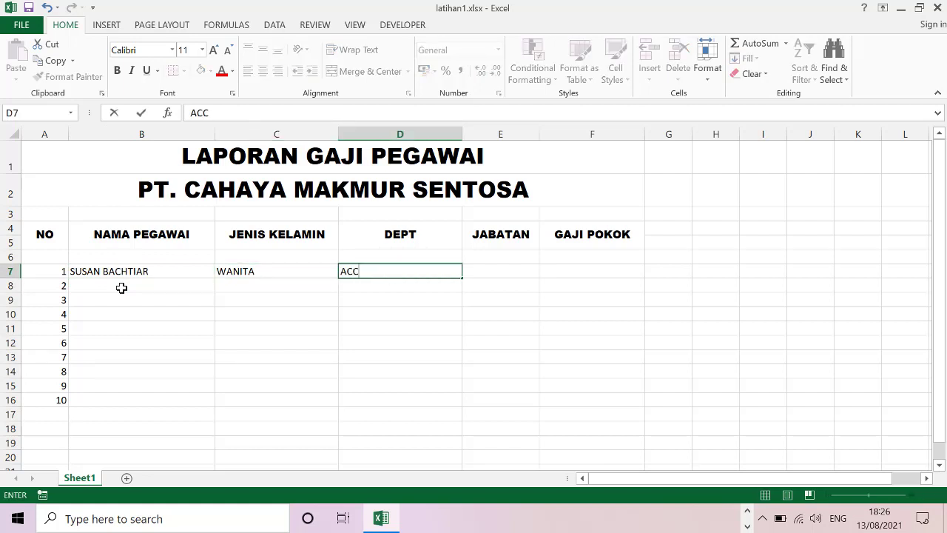
type("OUNTING")
key("Return")
key("Up")
key("Right")
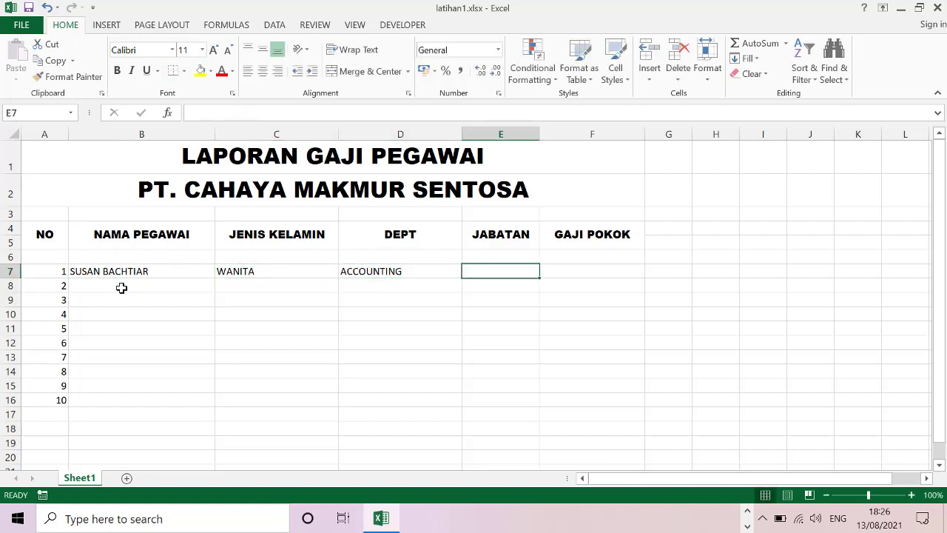
type("MANAGER")
key("Return")
key("Up")
key("Right")
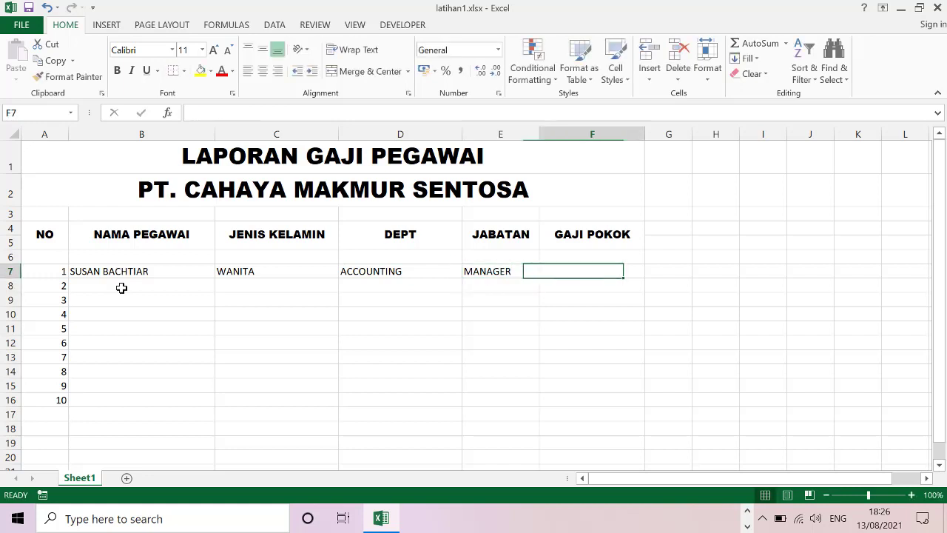
type("9")
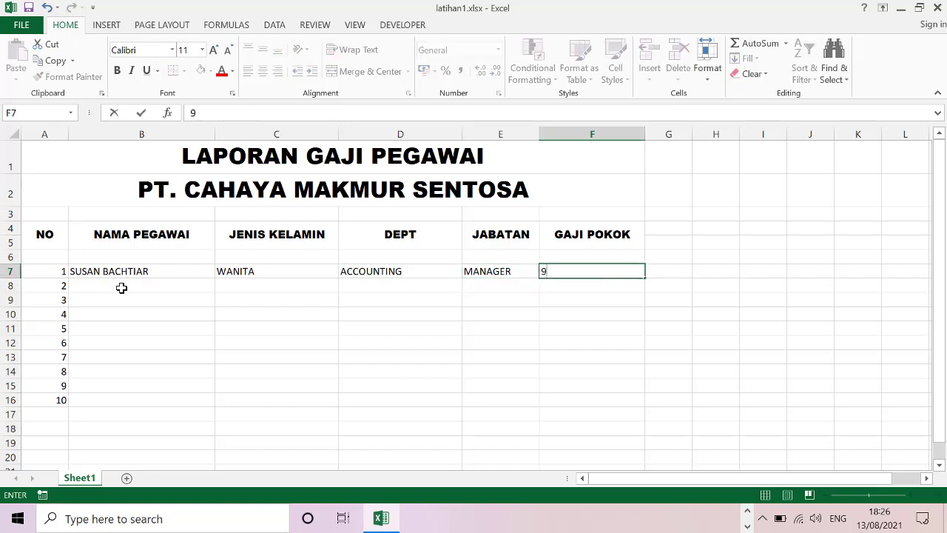
type("00")
key("Return")
key("Left")
key("Left")
key("Left")
key("Left")
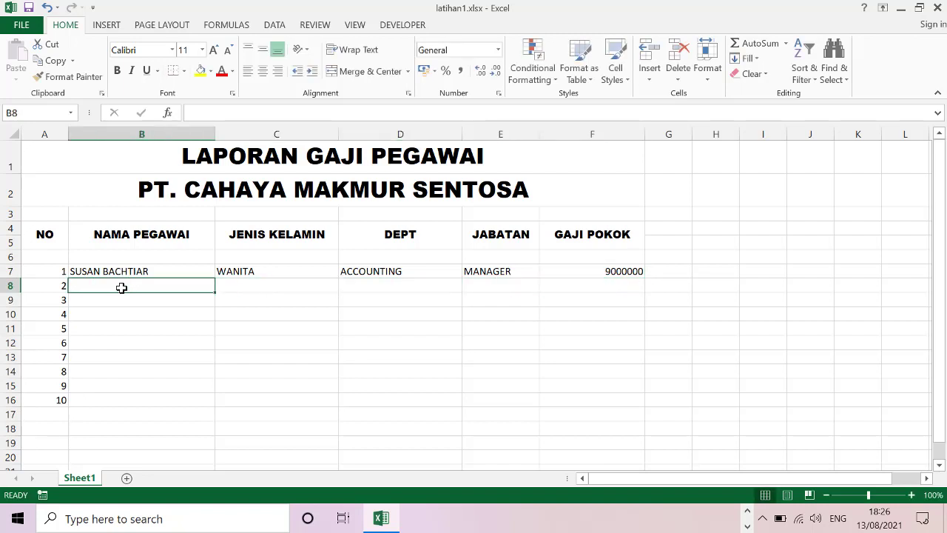
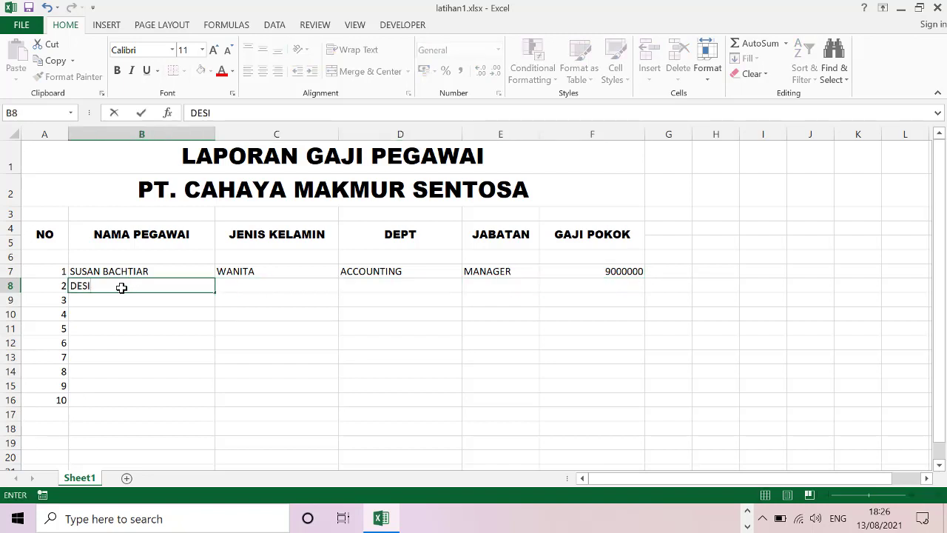
Enter the second employee in row 8: name, WANITA, ACCOUNTING, STAFF, salary 3500000.
key("Return")
key("Up")
key("Right")
type("WANITA")
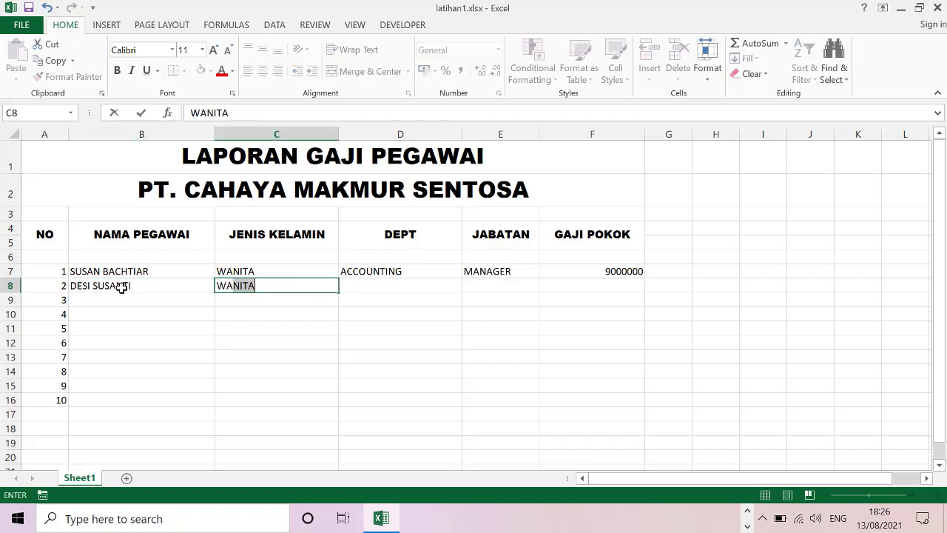
key("Return")
key("Up")
key("Right")
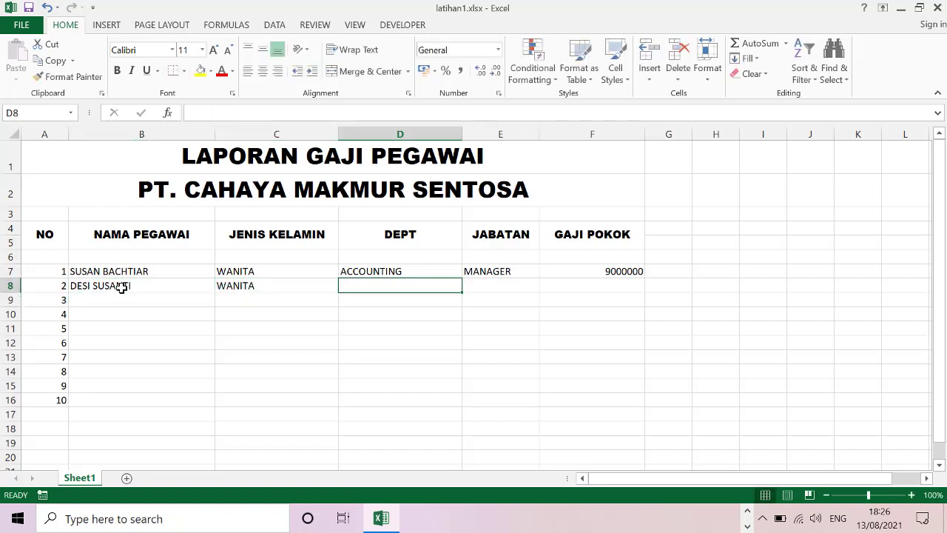
type("MANAG")
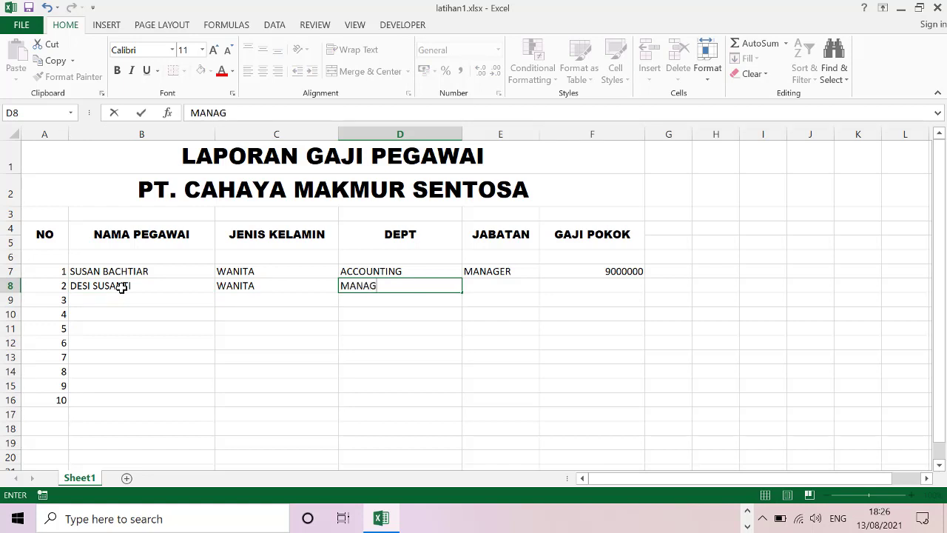
type("E")
key("BackSpace")
key("BackSpace")
key("BackSpace")
key("BackSpace")
key("BackSpace")
key("BackSpace")
type("A")
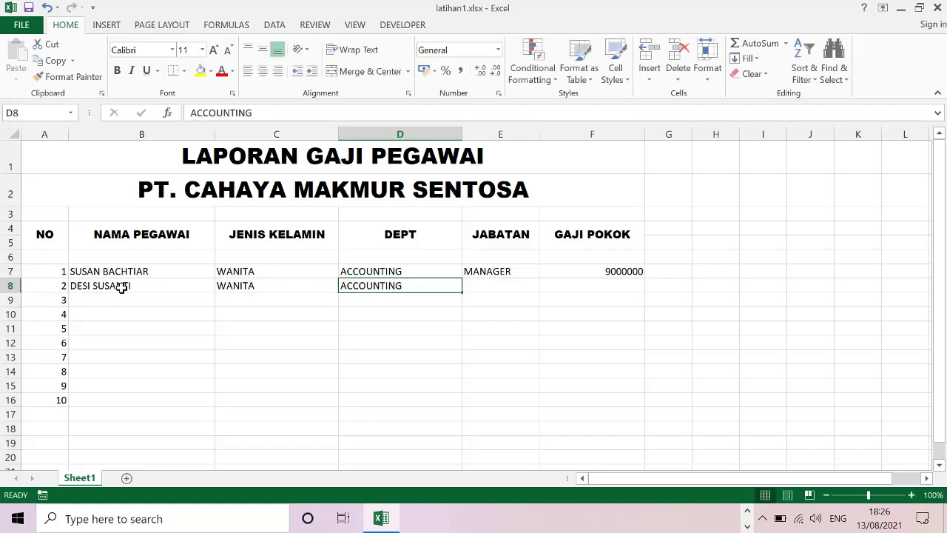
key("Tab")
type("STAFF")
key("Return")
key("Up")
key("Right")
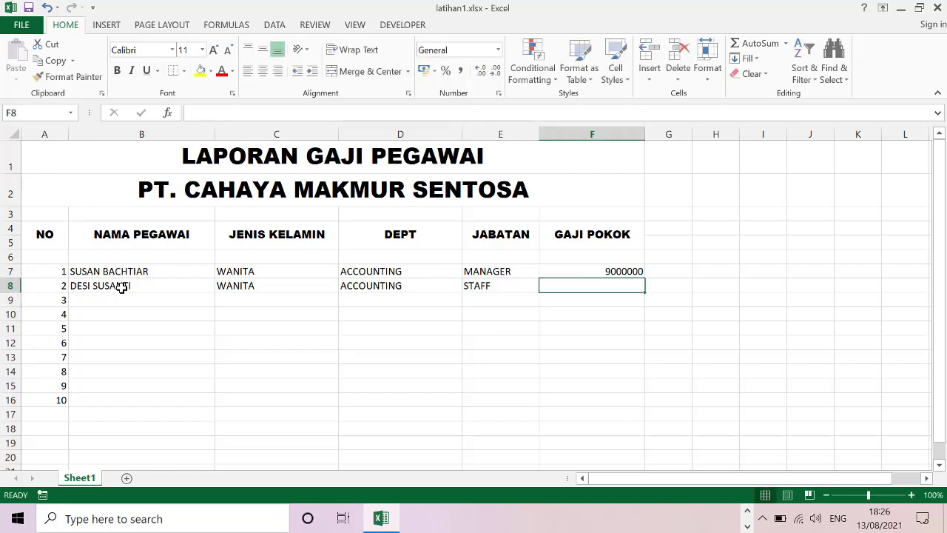
type("3500")
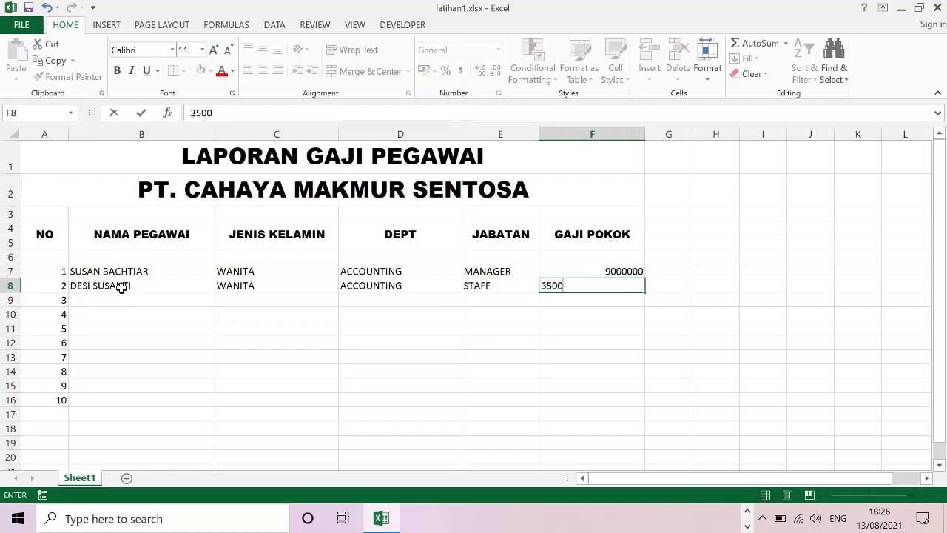
type("000")
key("Return")
key("Left")
key("Left")
key("Left")
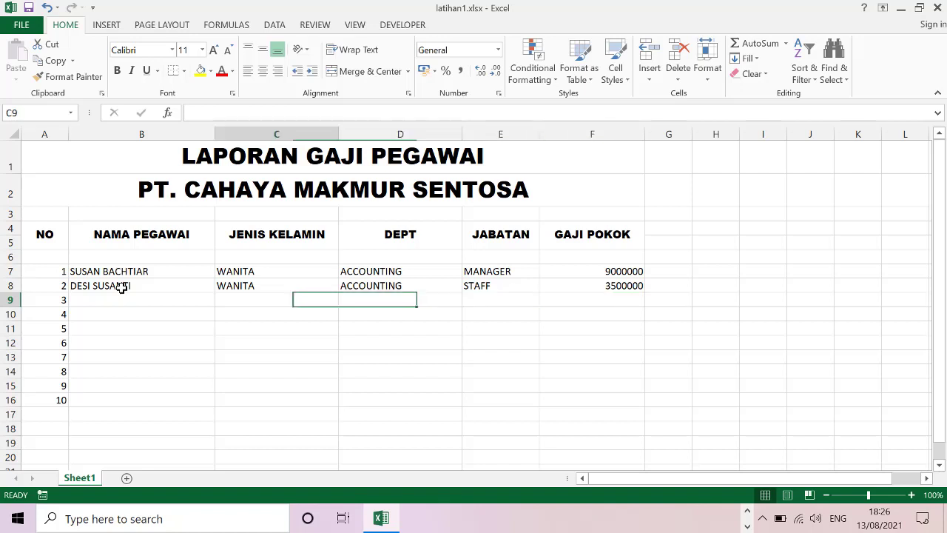
key("Left")
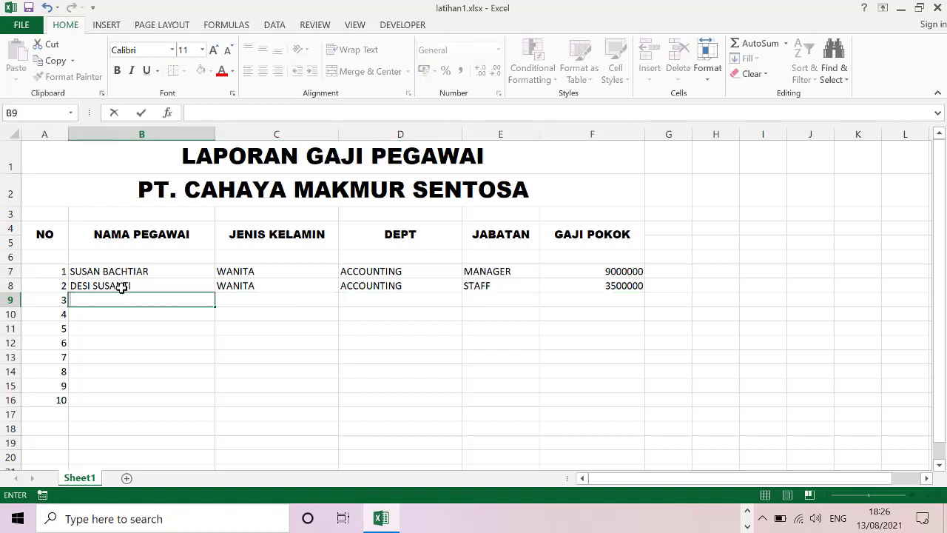
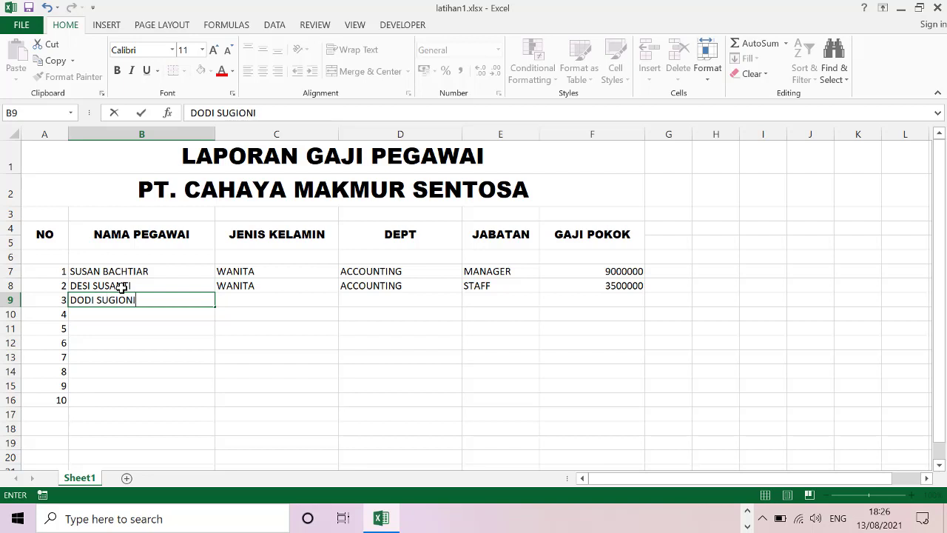
Enter the third employee's name in row 9, with gender PRIA and department IT.
key("Return")
key("Up")
key("Right")
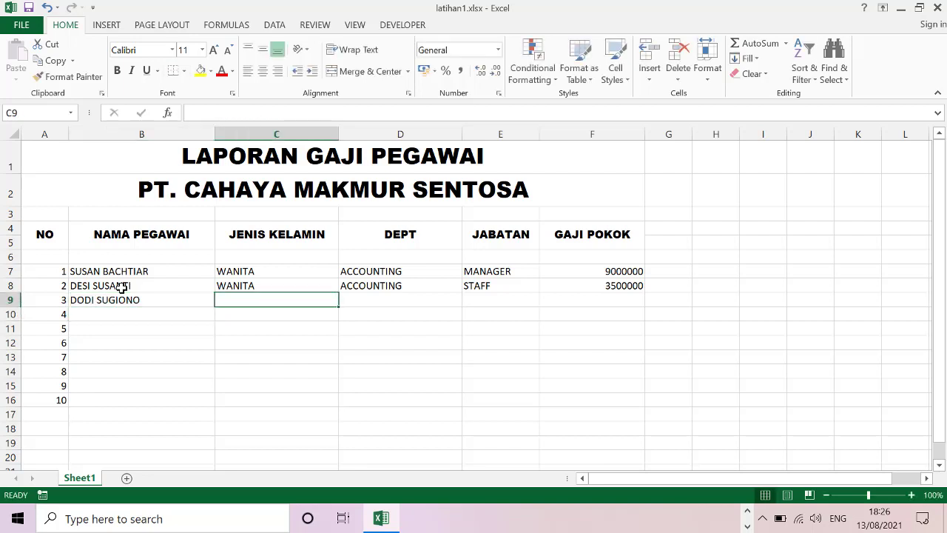
type("PRIA")
key("Right")
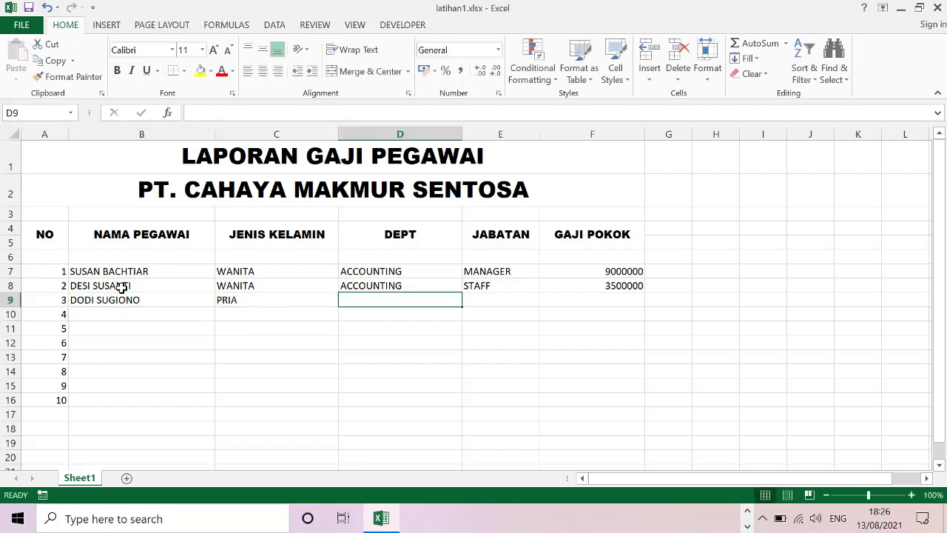
type("IT")
key("Return")
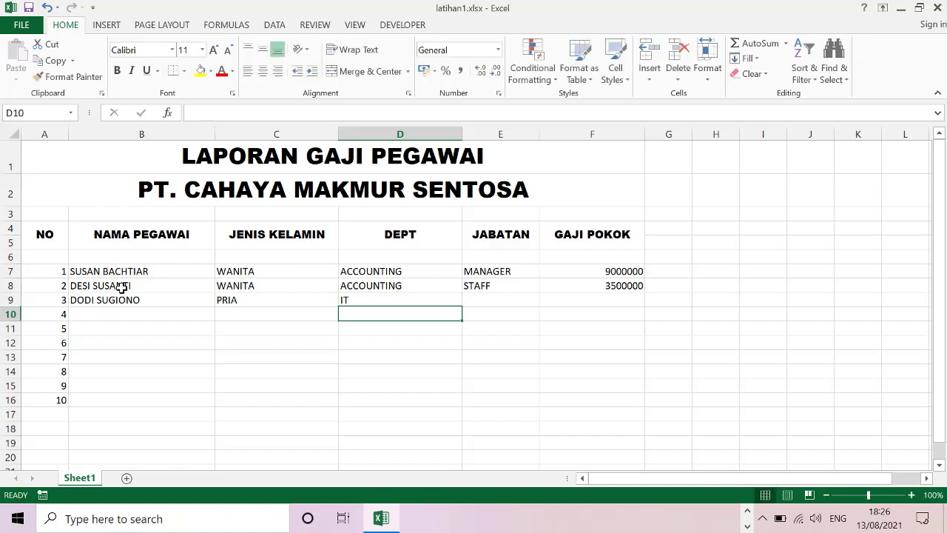
Complete row 9 with position MANAGER and basic salary 1200000.
key("Up")
key("Right")
type("MA")
key("Return")
key("Up")
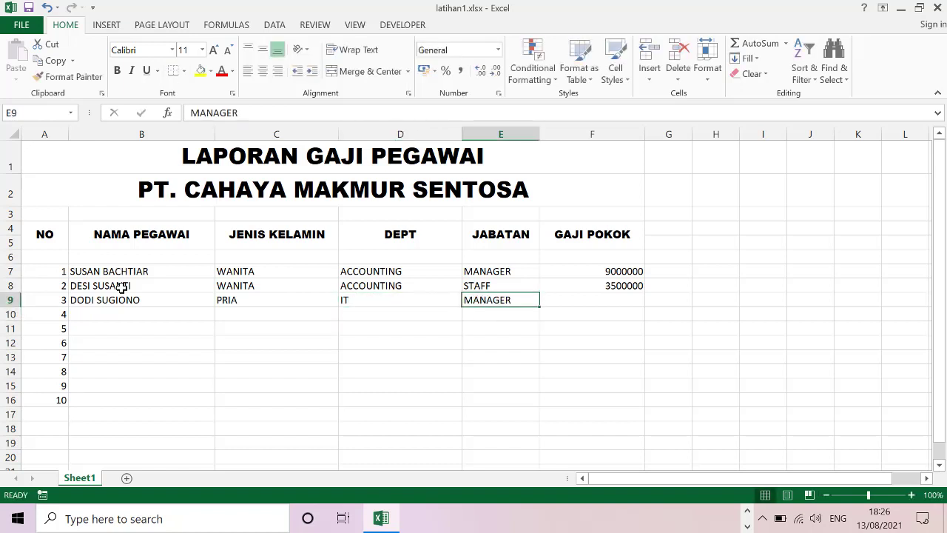
key("Right")
type("12000")
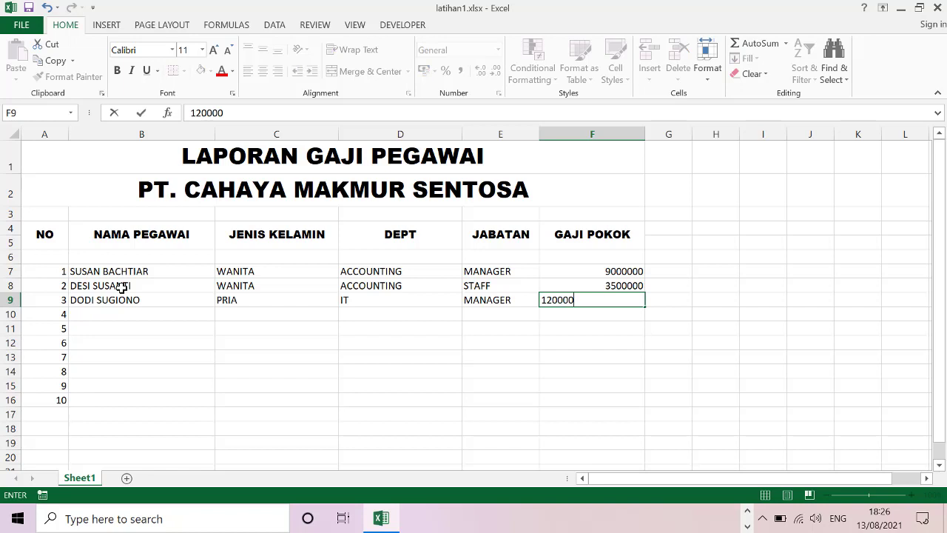
key("Return")
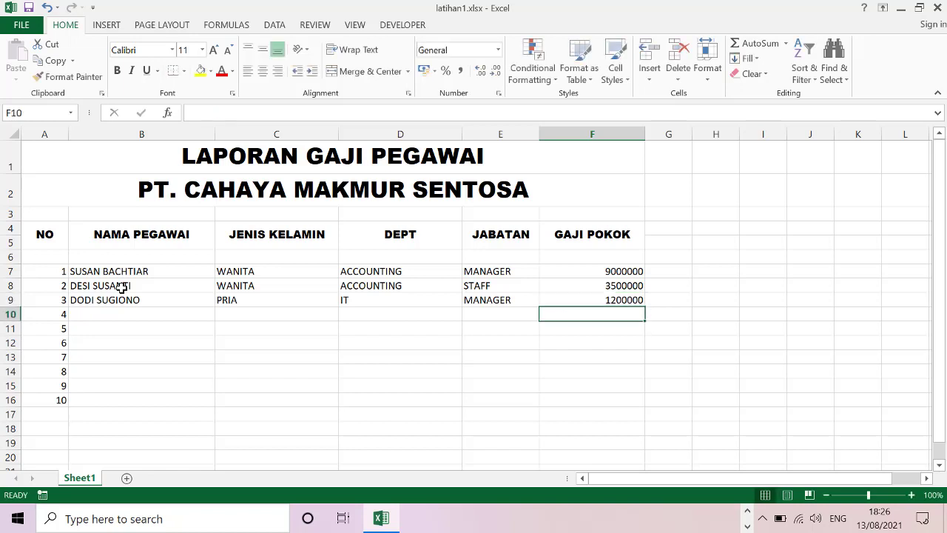
Enter the row 10 employee's name with gender PRIA.
key("Up")
key("Left")
key("Left")
key("Left")
key("Left")
key("Down")
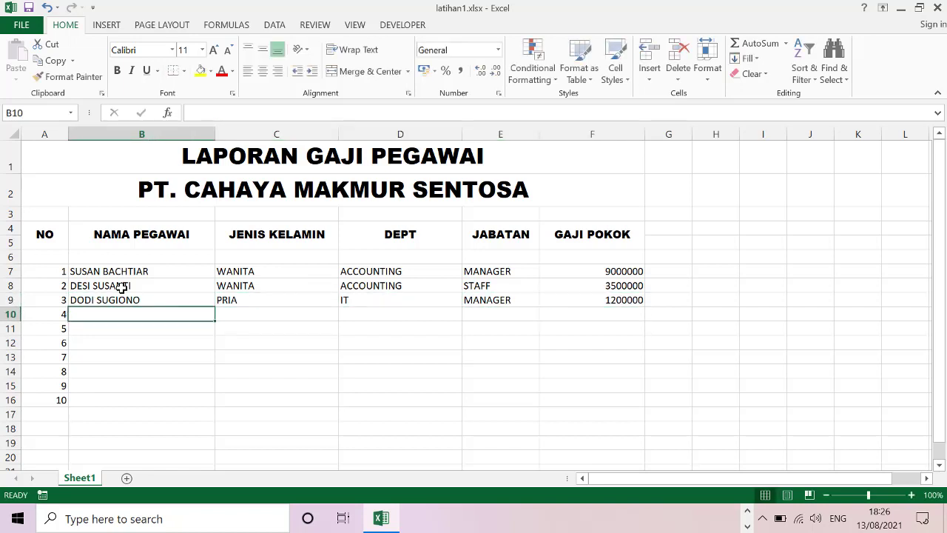
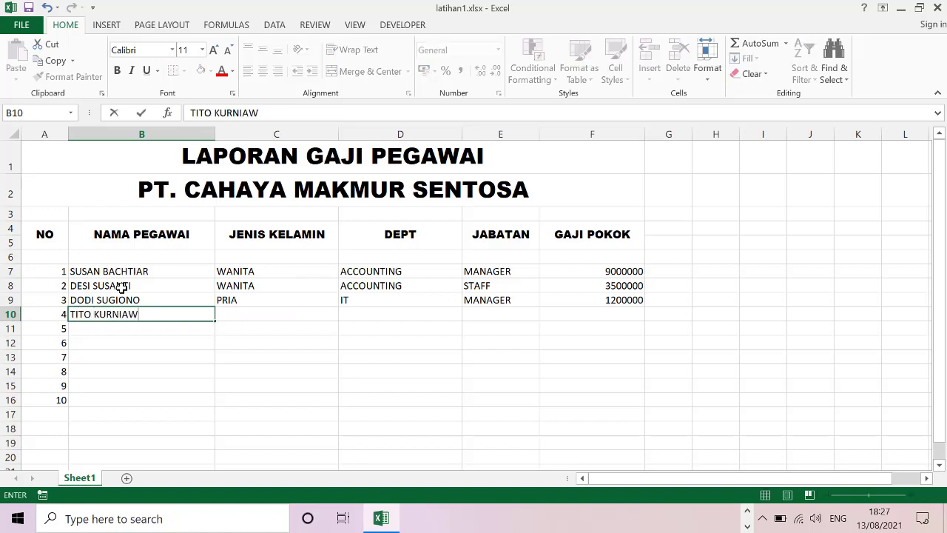
key("Return")
key("Up")
key("Right")
type("PRIA")
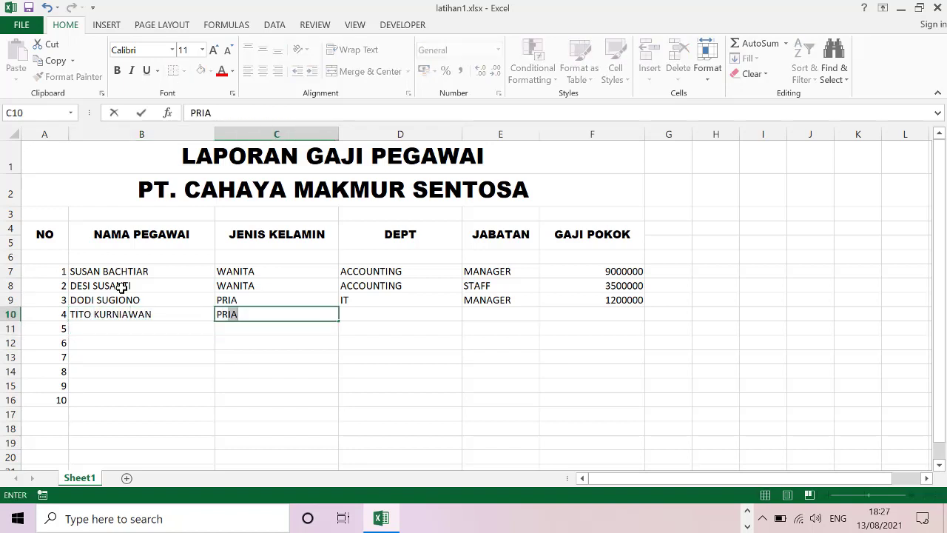
key("Return")
Complete row 10 with department IT, position STAFF and basic salary 5000000.
key("Up")
key("Right")
type("IT")
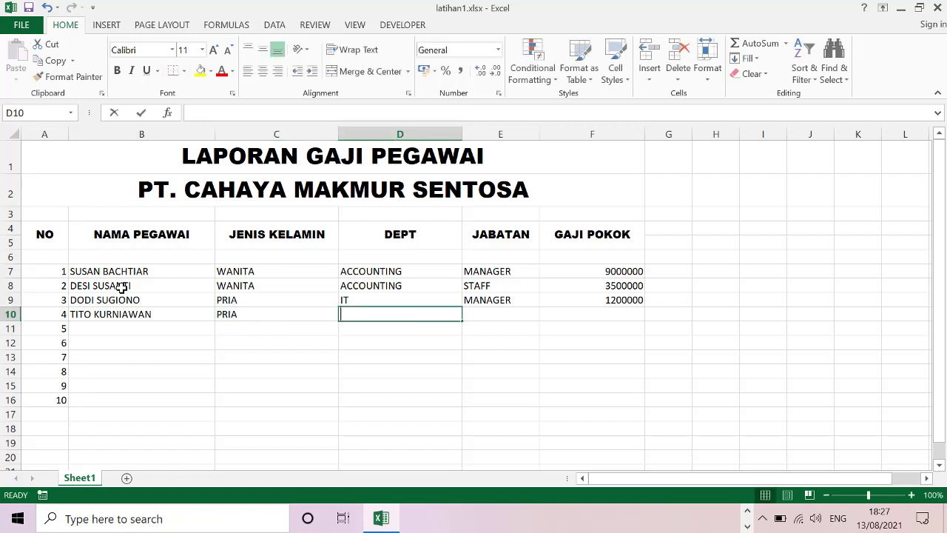
key("Return")
key("Up")
key("Right")
type("STAFF")
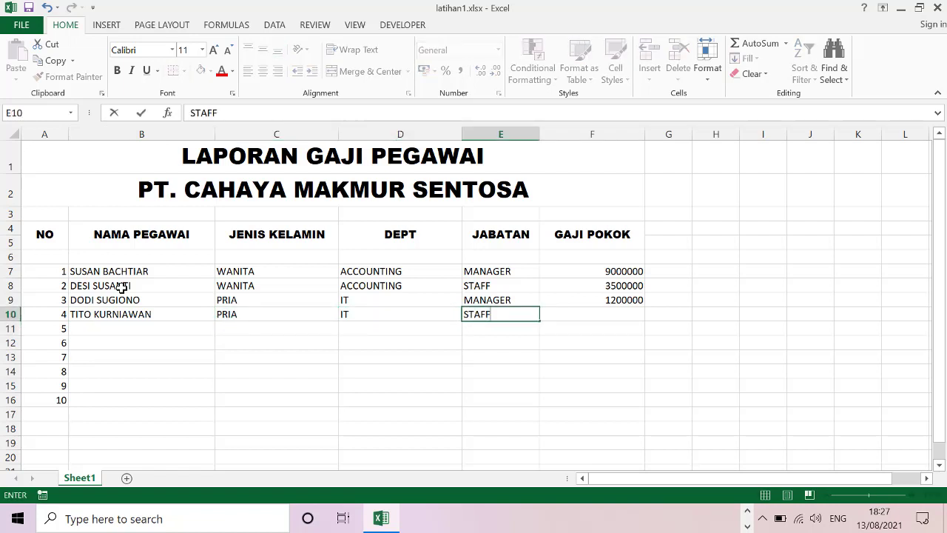
key("Return")
key("Up")
key("Right")
type("5")
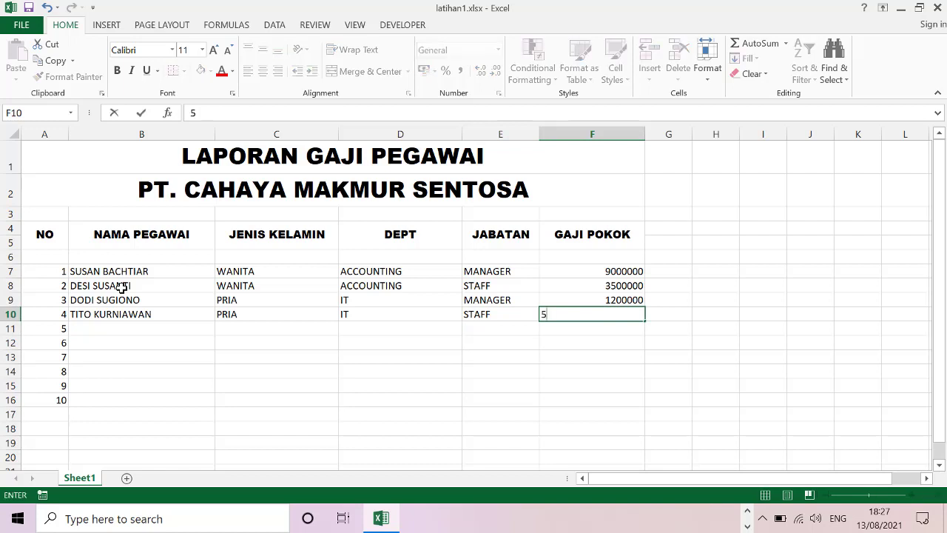
type("00000")
key("Return")
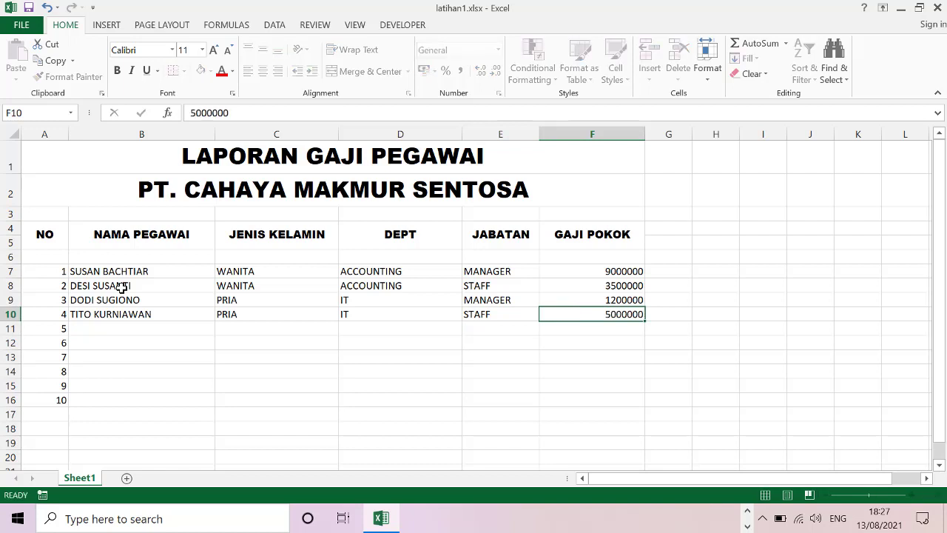
Enter the row 11 employee's name with gender PRIA via AutoComplete.
key("Left")
key("Left")
key("Left")
key("Left")
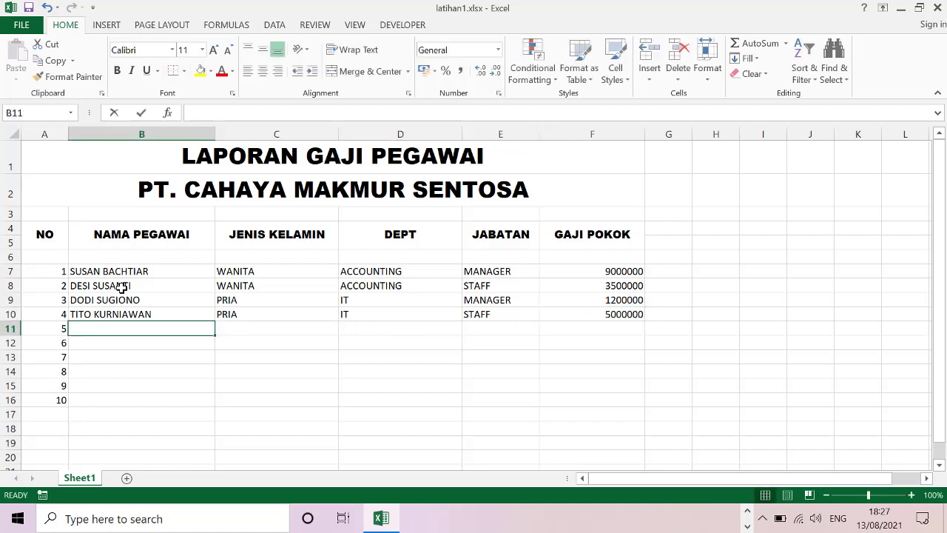
type("RUDY")
key("BackSpace")
type("AS")
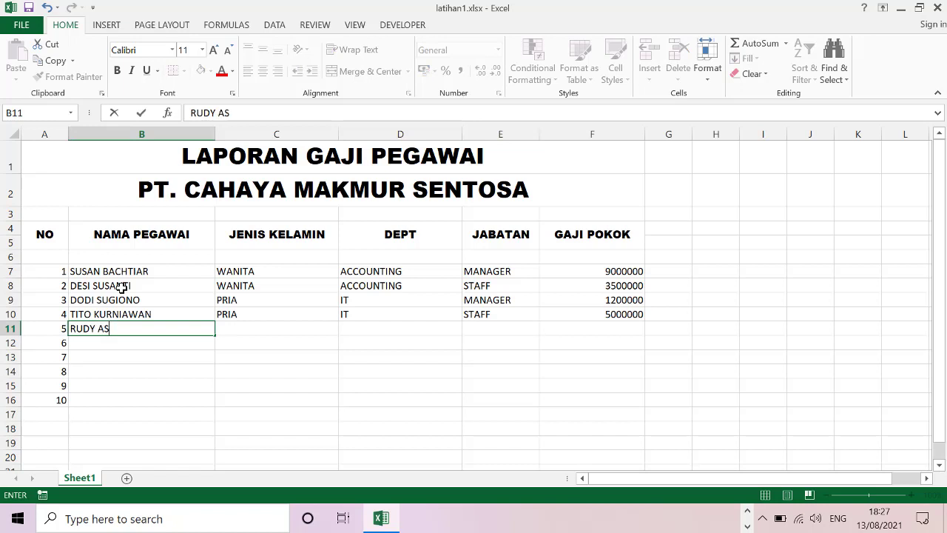
key("Return")
key("Up")
key("Right")
type("P")
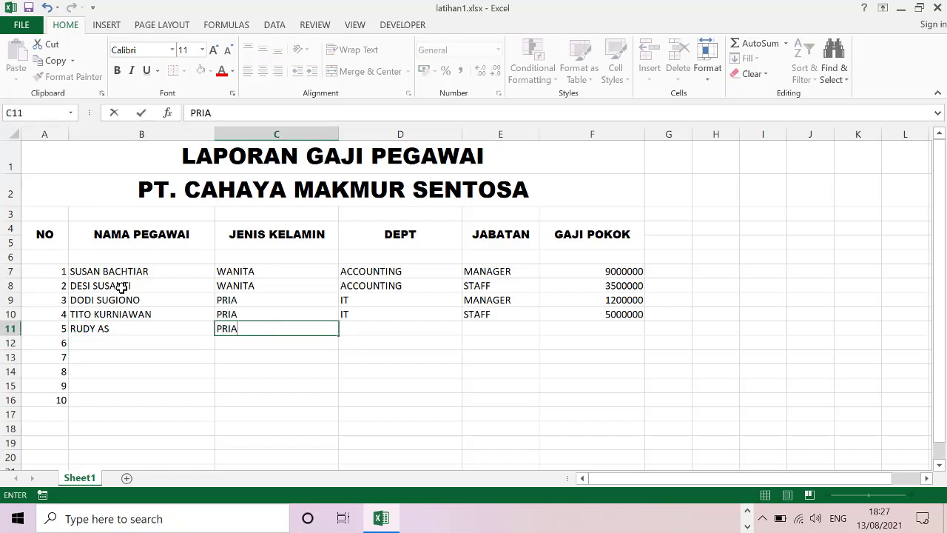
key("Return")
Complete row 11 with department IT, position STAFF and basic salary 6000000.
key("Up")
key("Right")
type("I")
key("Return")
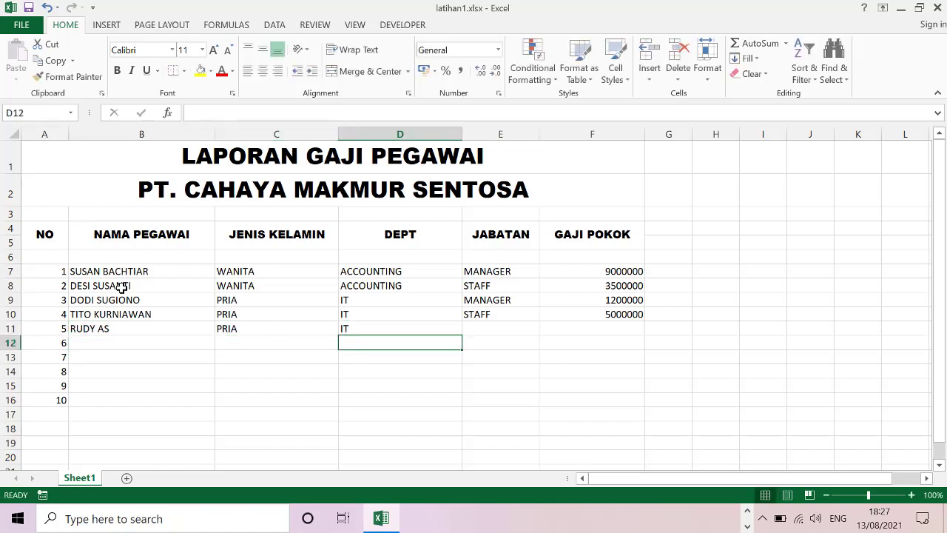
key("Up")
key("Right")
type("ST")
key("Return")
key("Up")
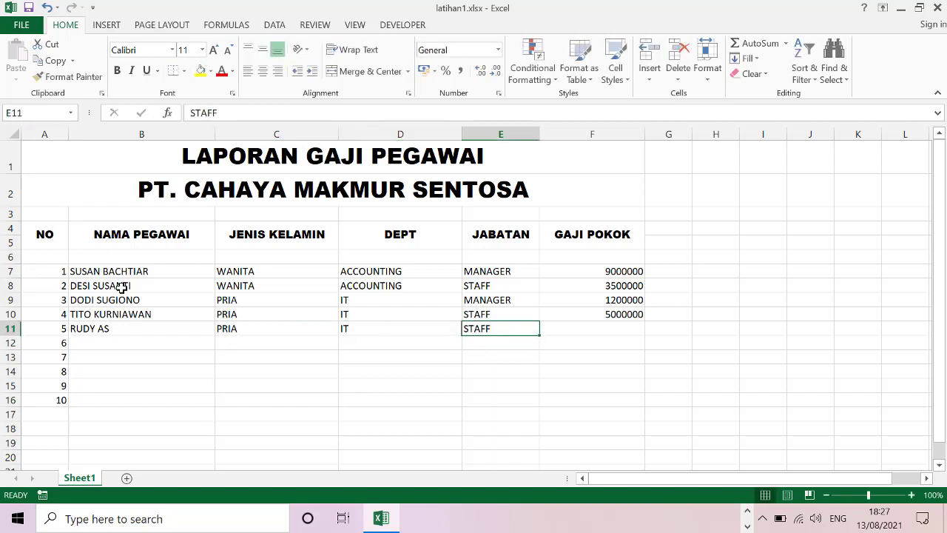
key("Right")
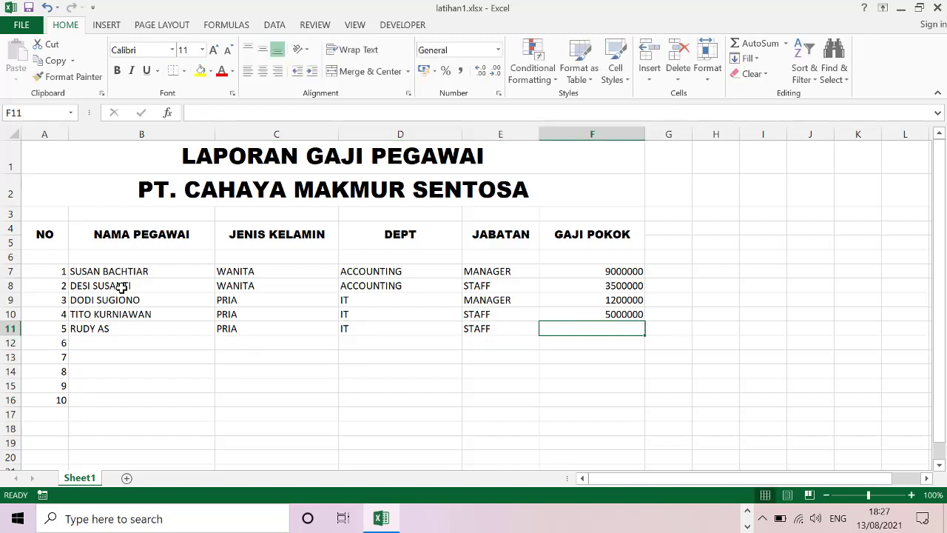
type("6000000")
key("Return")
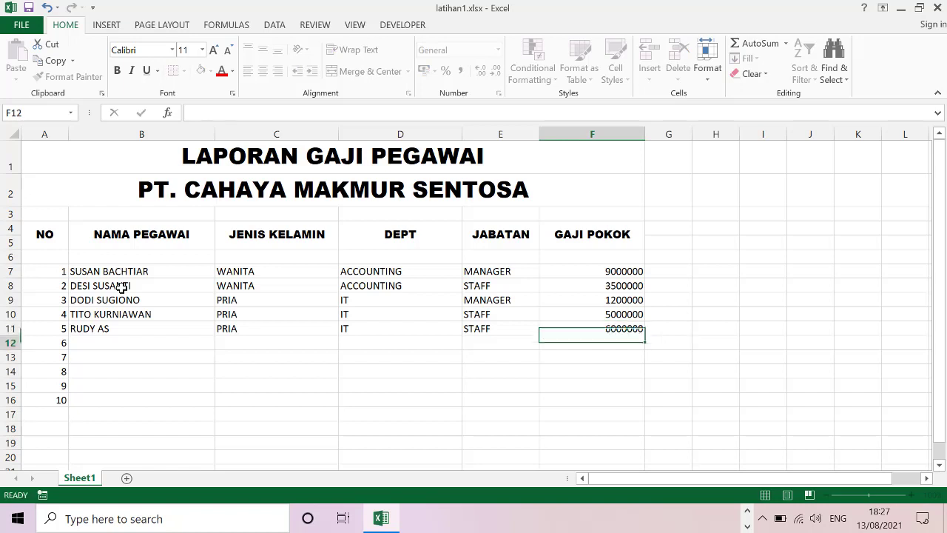
Enter the row 12 employee's name with gender WANITA.
key("Left")
key("Left")
key("Left")
key("Left")
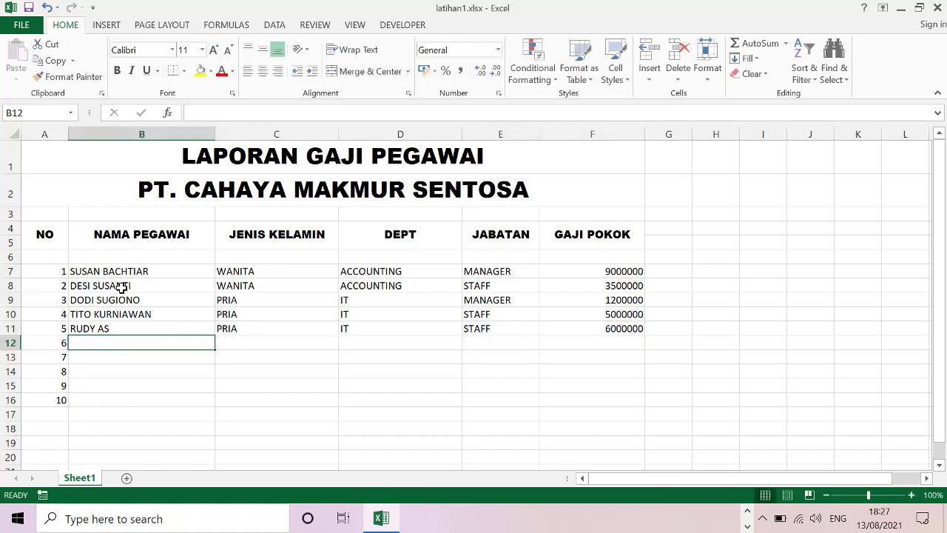
type("TATI")
key("Return")
key("Up")
key("Right")
type("WA")
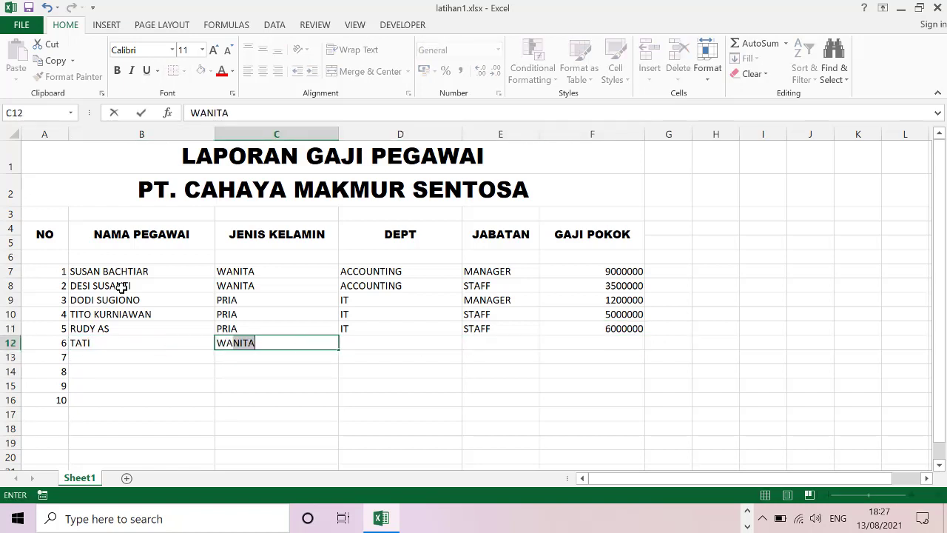
type("NITA")
key("Return")
Complete row 12 with department WAREHOUSE, position STAFF and basic salary 4500000.
key("Up")
key("Right")
type("WARE")
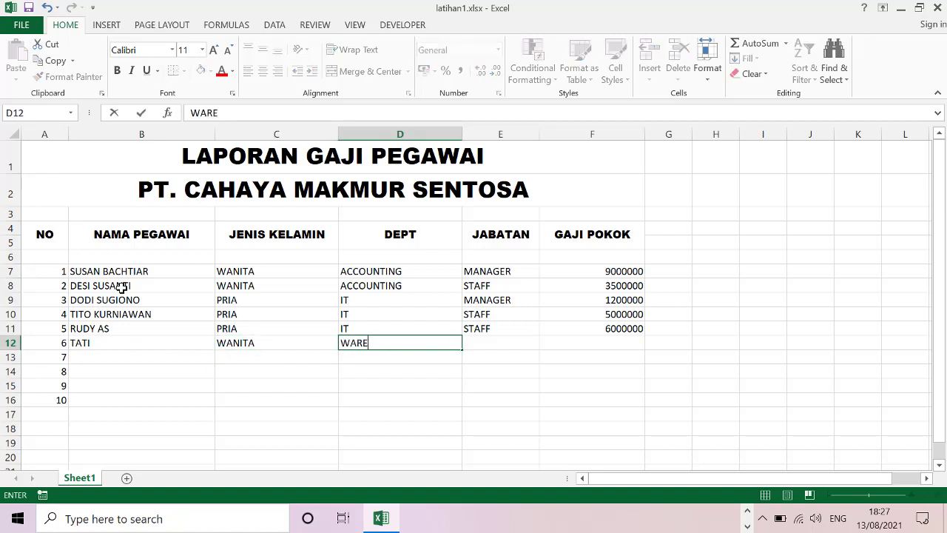
type("HOUSE")
key("Return")
key("Up")
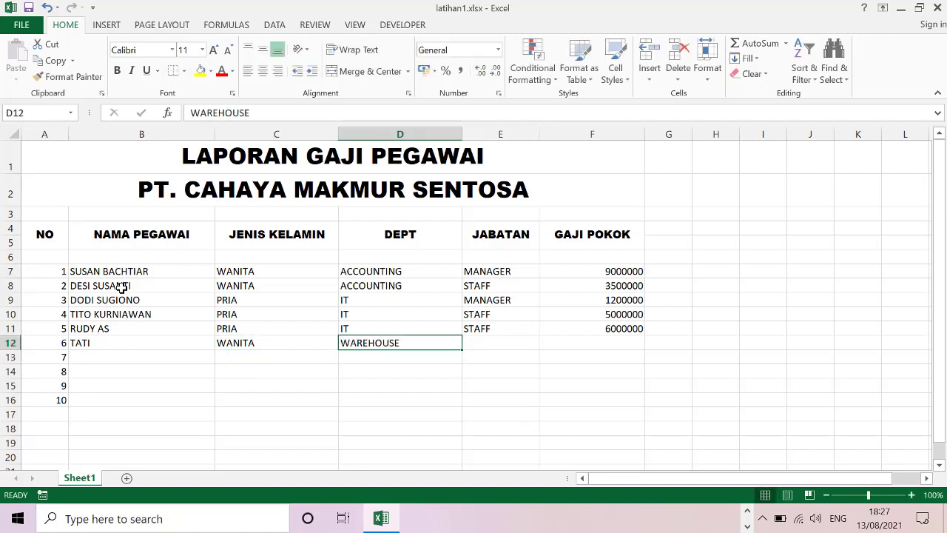
key("Right")
type("S")
key("Return")
key("Up")
key("Right")
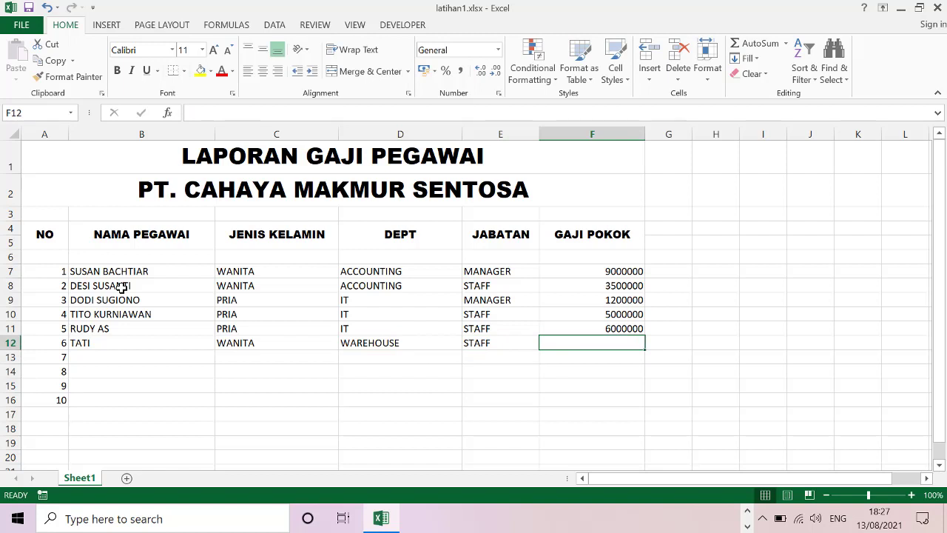
type("4500000")
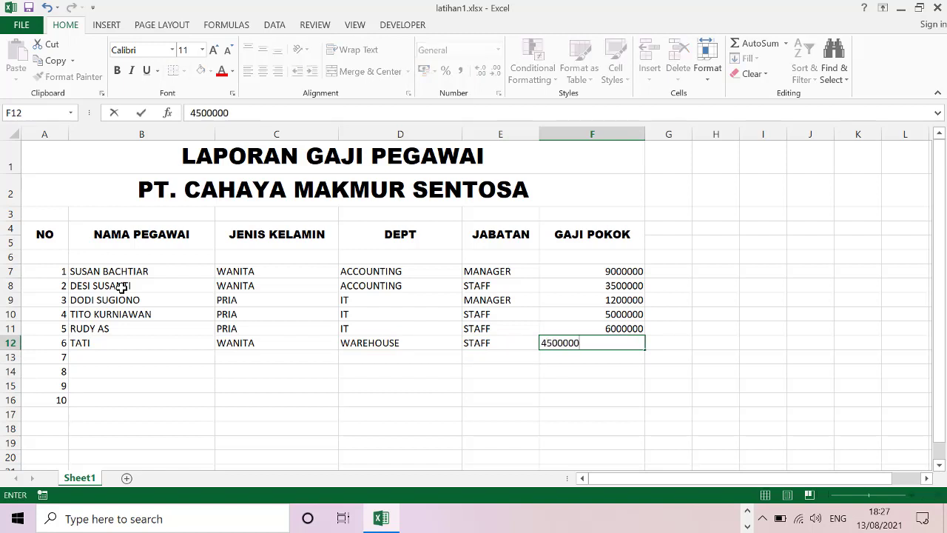
key("Return")
Enter the row 13 employee's name with gender WANITA.
key("Left")
key("Left")
key("Left")
key("Left")
key("Left")
key("Right")
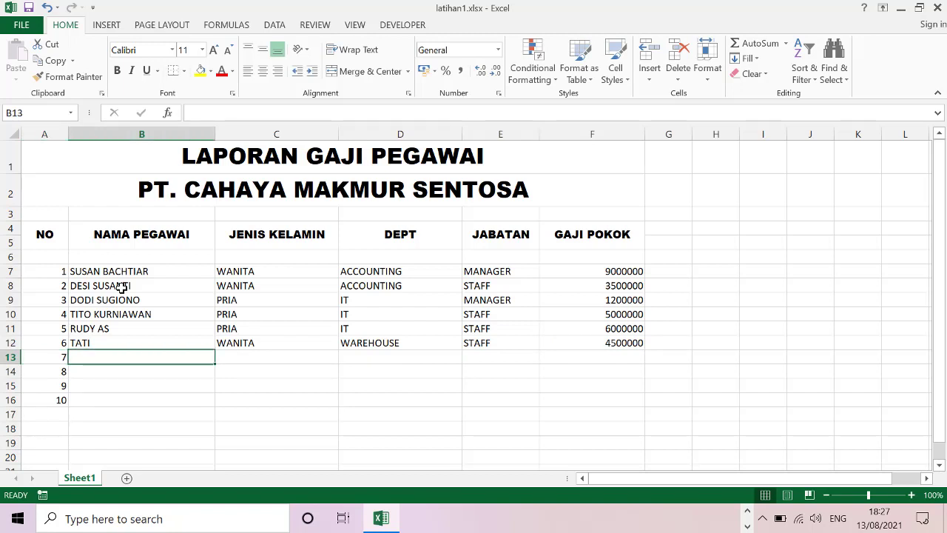
type("PAULINE")
key("Tab")
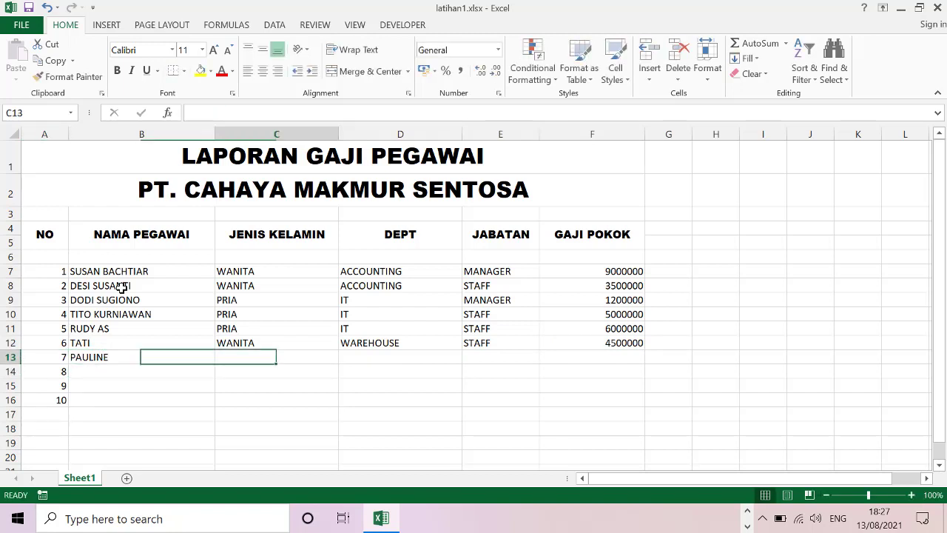
type("WANITA")
key("Tab")
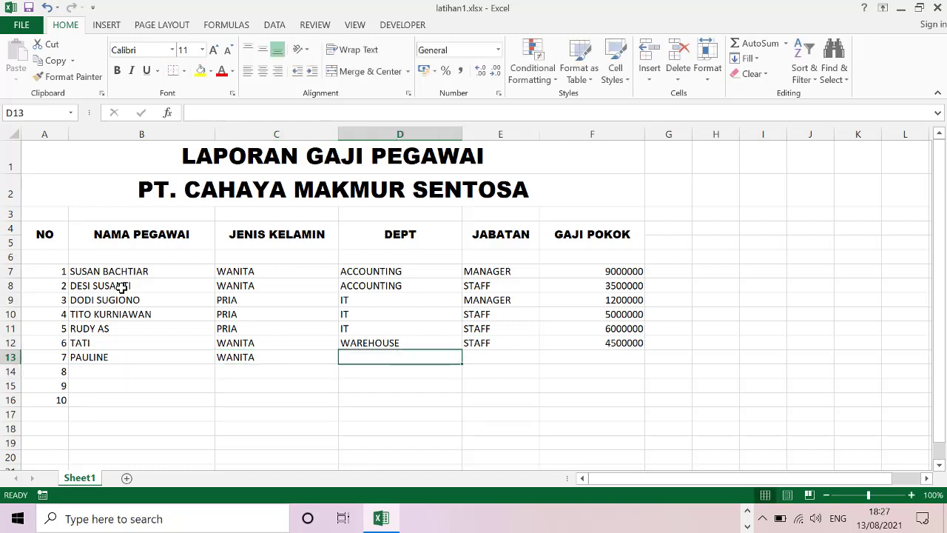
Complete row 13 with department AUDIT, position MANAGER and basic salary 1000000.
type("AUDIT")
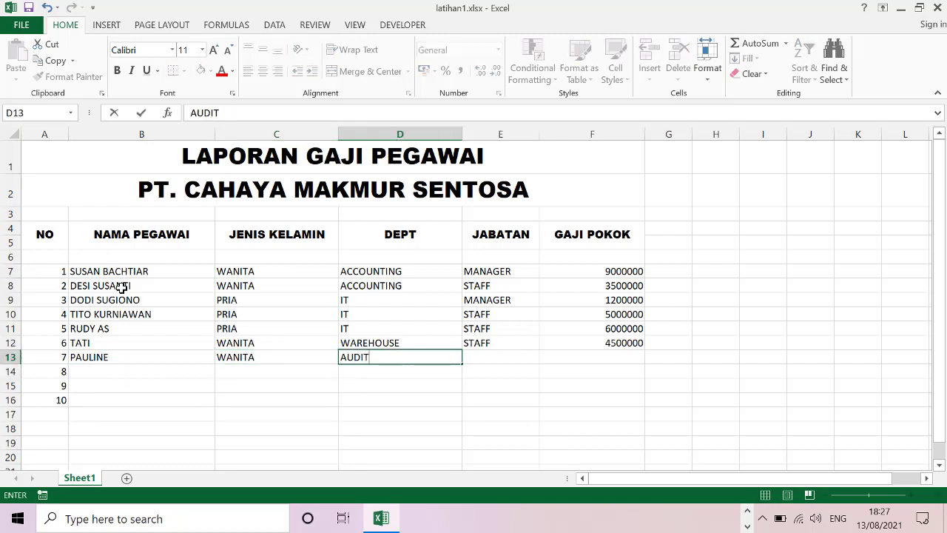
key("Tab")
type("MANAGER")
key("ctrl+Return")
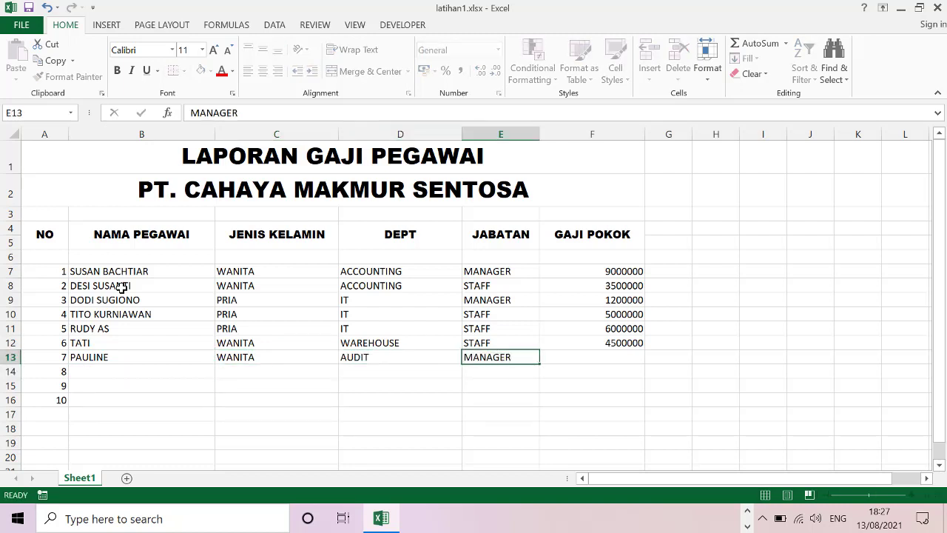
key("Tab")
type("1")
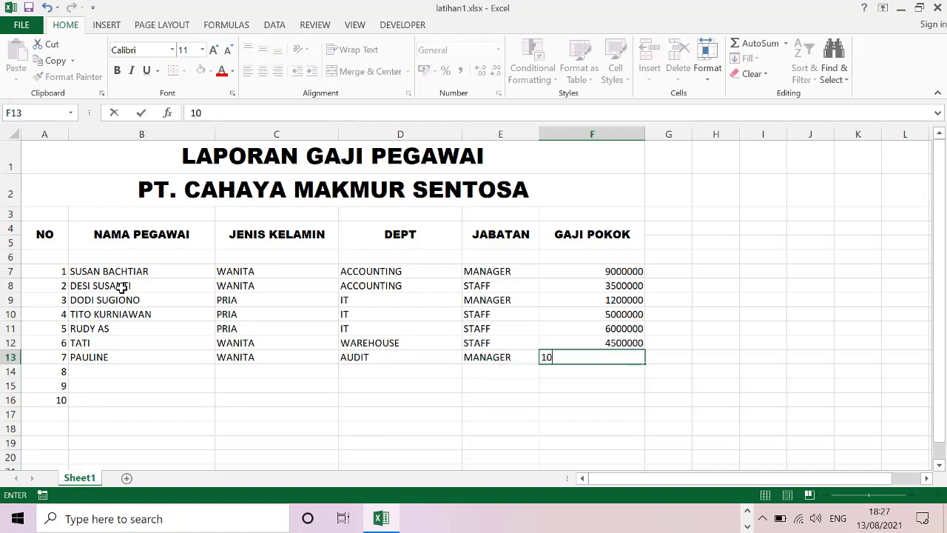
type("00000")
key("ctrl+Return")
key("Down")
key("Left")
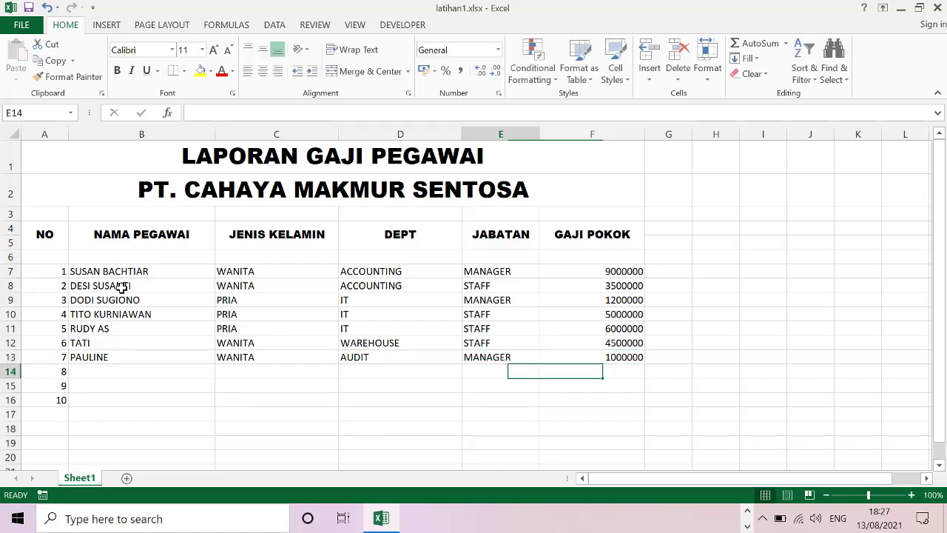
key("Left")
key("Left")
key("Left")
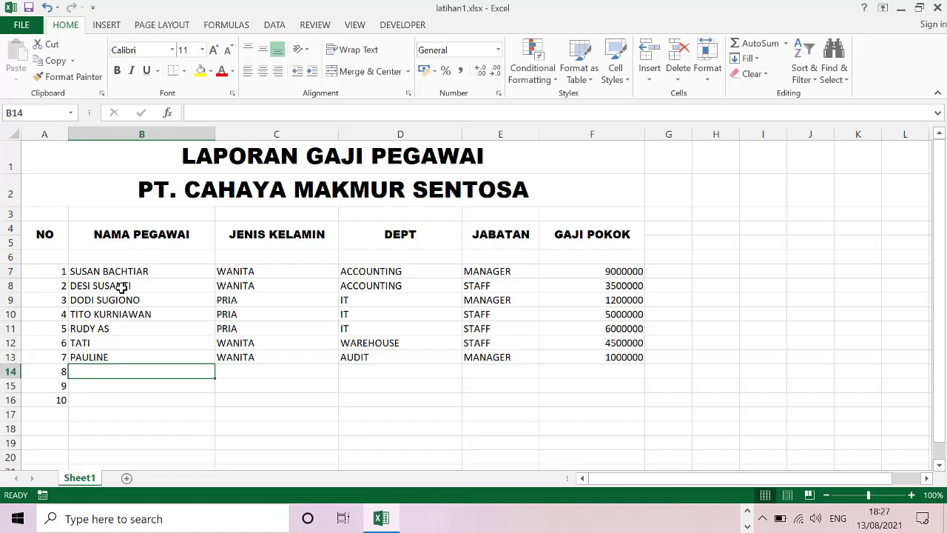
Enter the row 14 employee's name with gender PRIA.
type("ANTO")
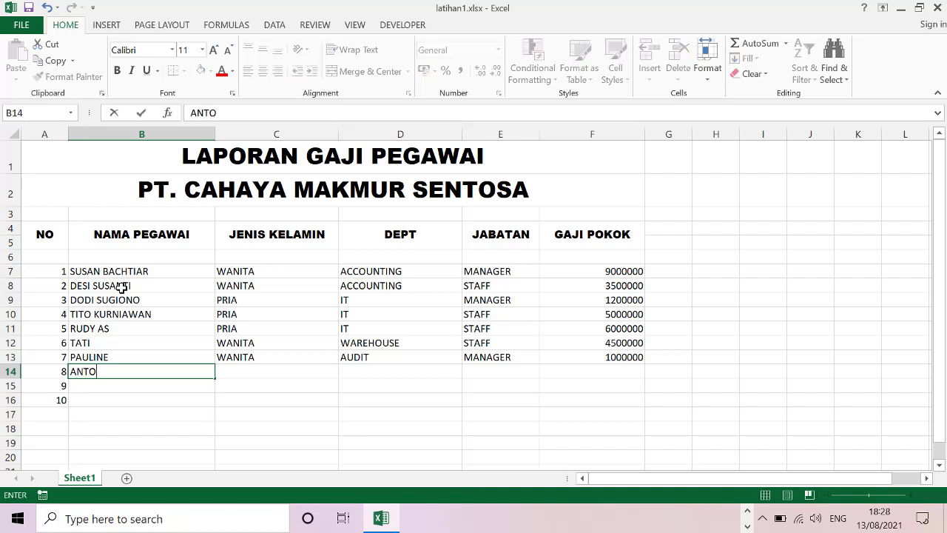
key("Return")
key("Up")
key("Right")
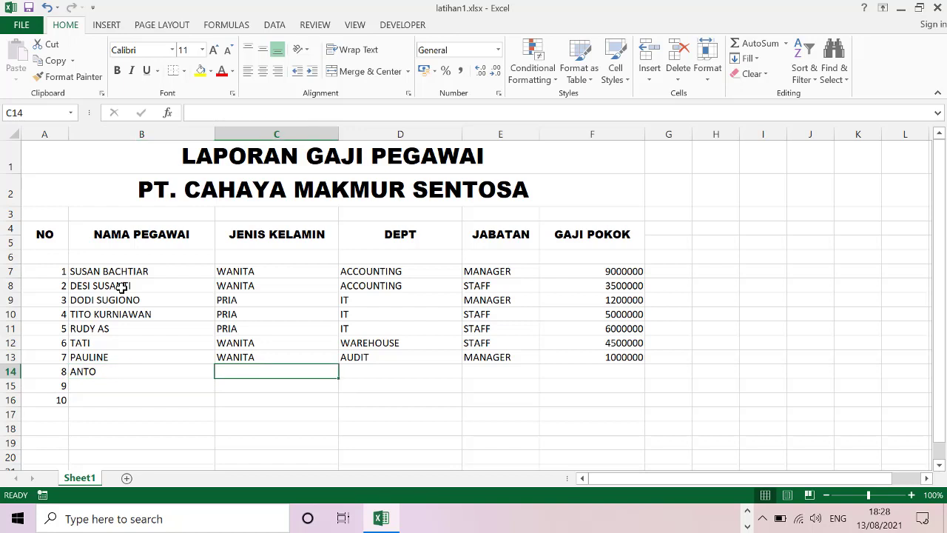
type("PRIA")
key("Return")
Complete row 14 with department SALES, position MANAGER and basic salary 1000000.
key("Up")
key("Right")
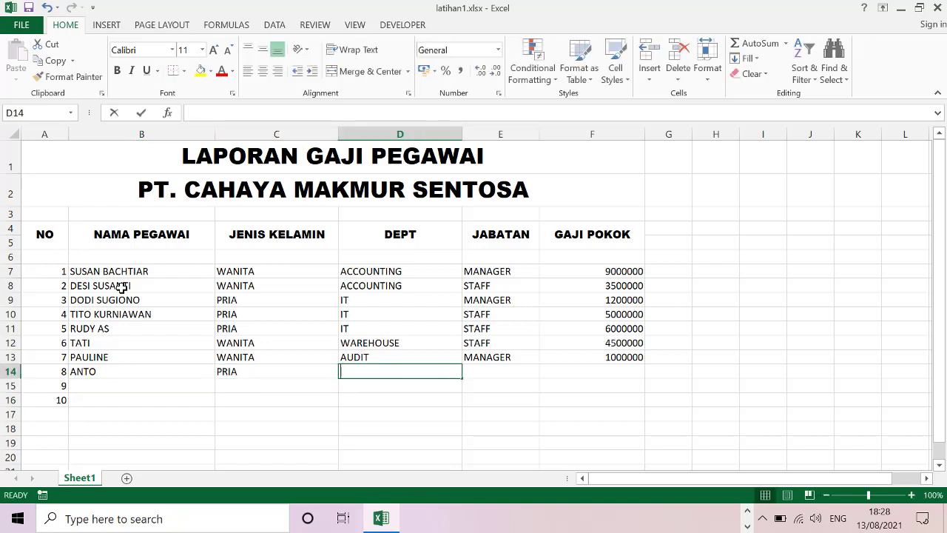
type("SALES")
key("Return")
key("Up")
key("Right")
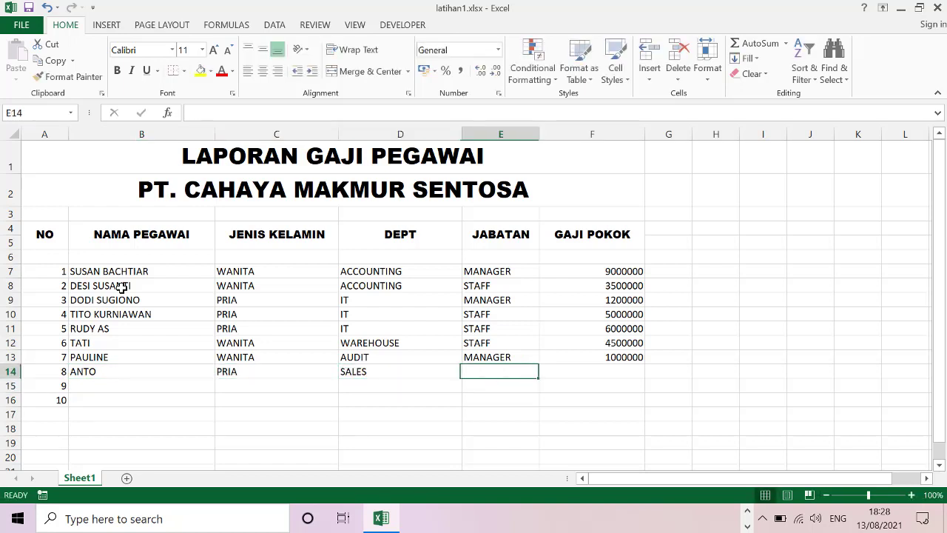
type("MANAGER")
key("Return")
key("Up")
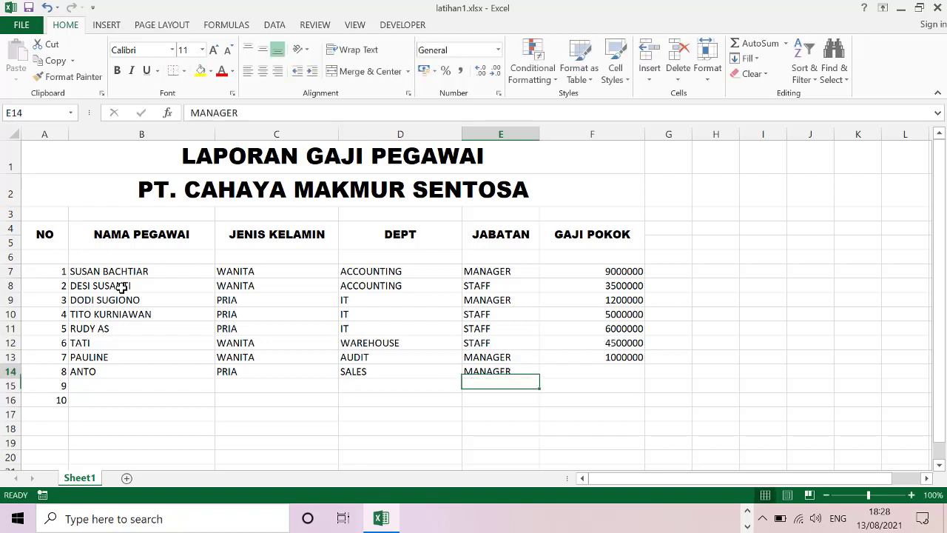
key("Right")
type("100000")
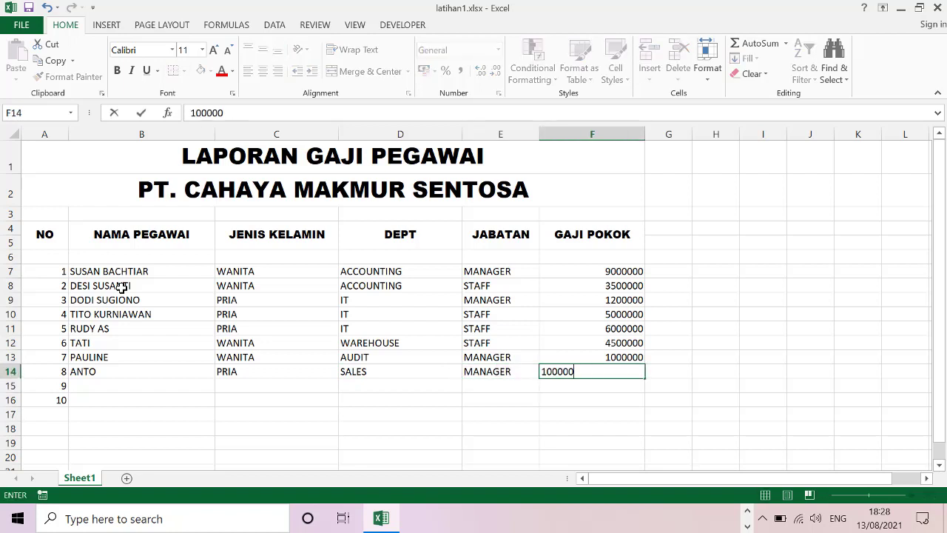
key("Return")
Enter the ninth employee's name in row 15 with gender PRIA.
key("Left")
key("Left")
key("Left")
key("Left")
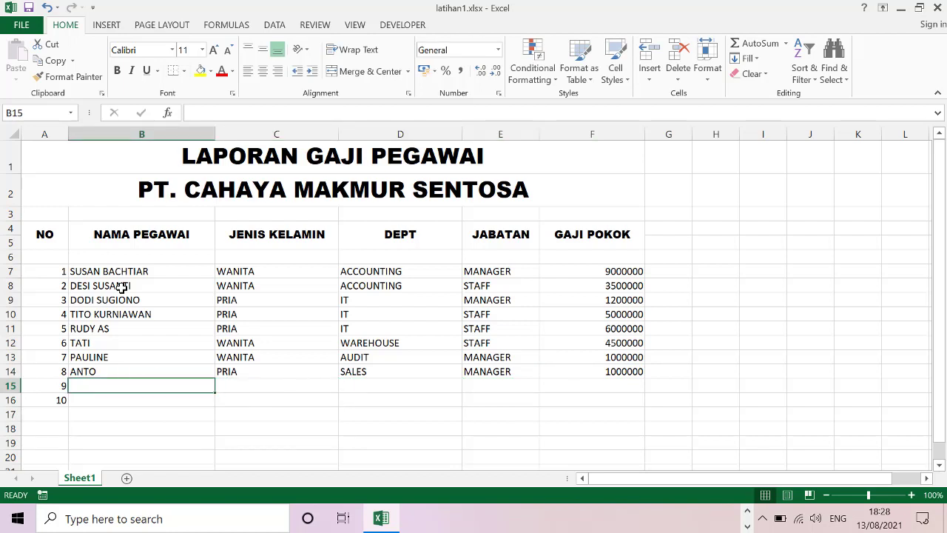
type("ERI")
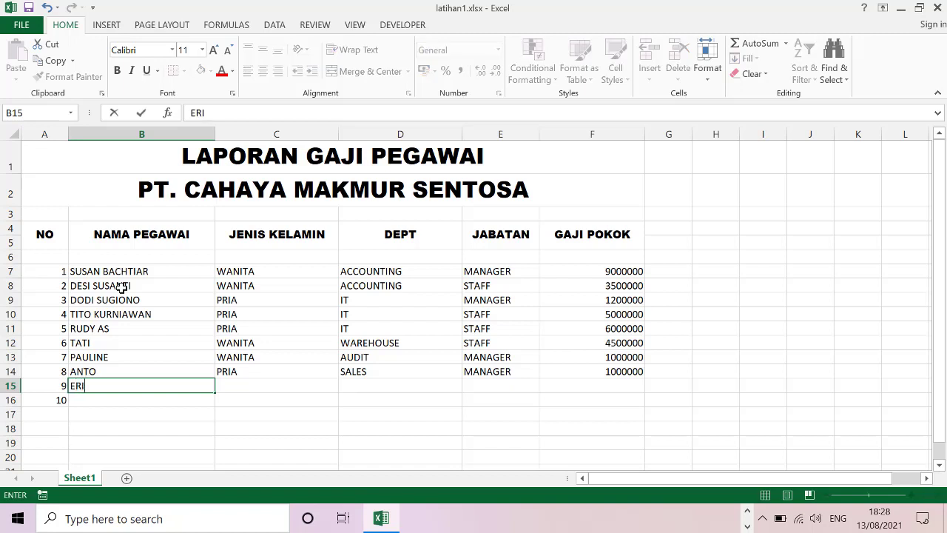
type("CK")
key("Return")
key("Up")
key("Right")
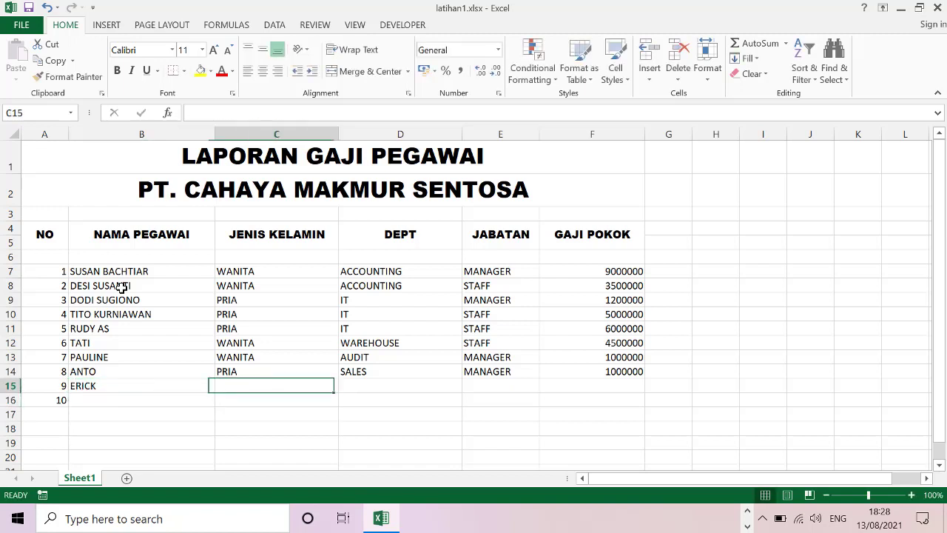
type("PRIA")
key("ctrl+Return")
Complete row 15 with department SALES, position STAFF and basic salary 3000000.
key("Right")
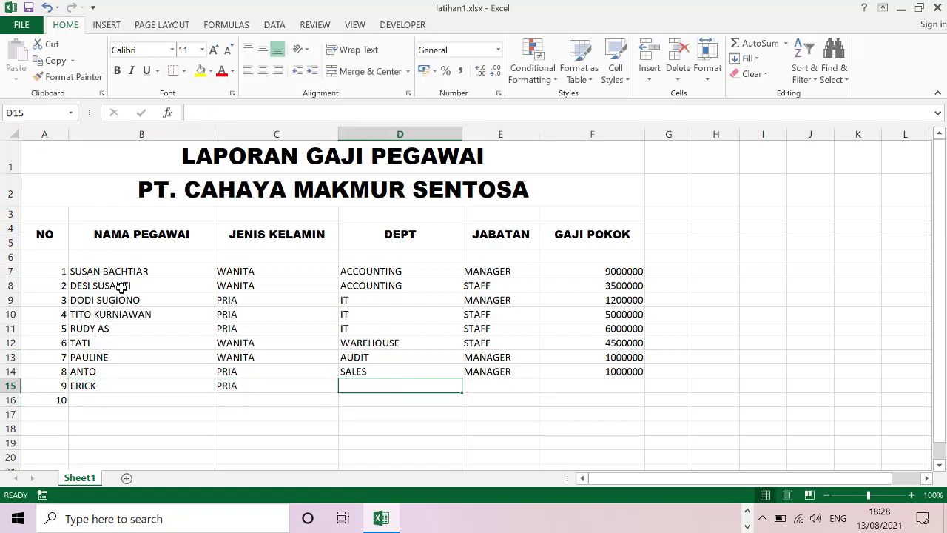
type("SALES")
key("Tab")
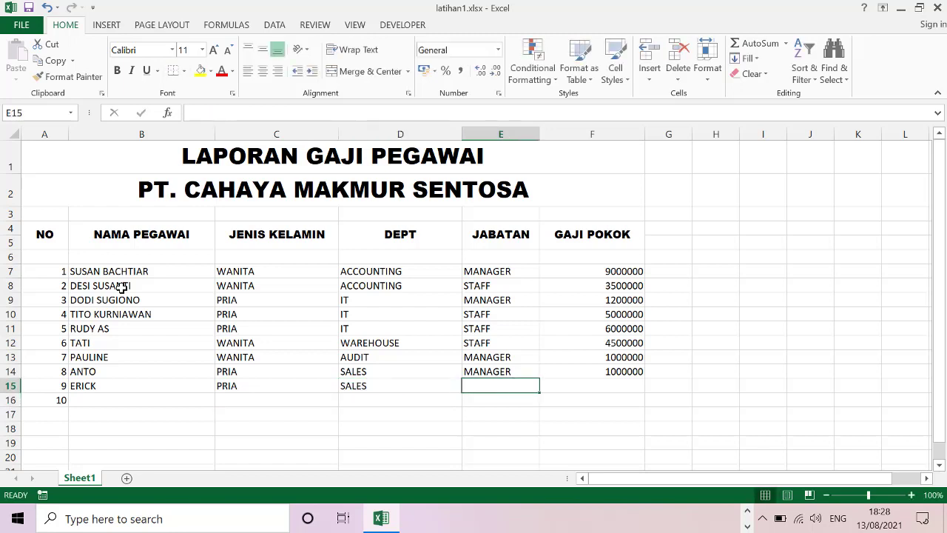
type("ST")
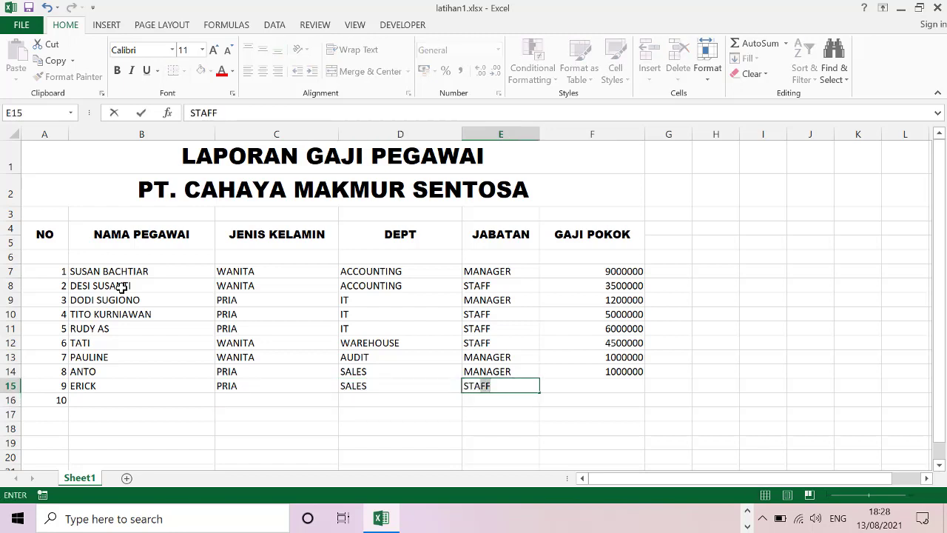
key("Return")
key("Right")
key("Up")
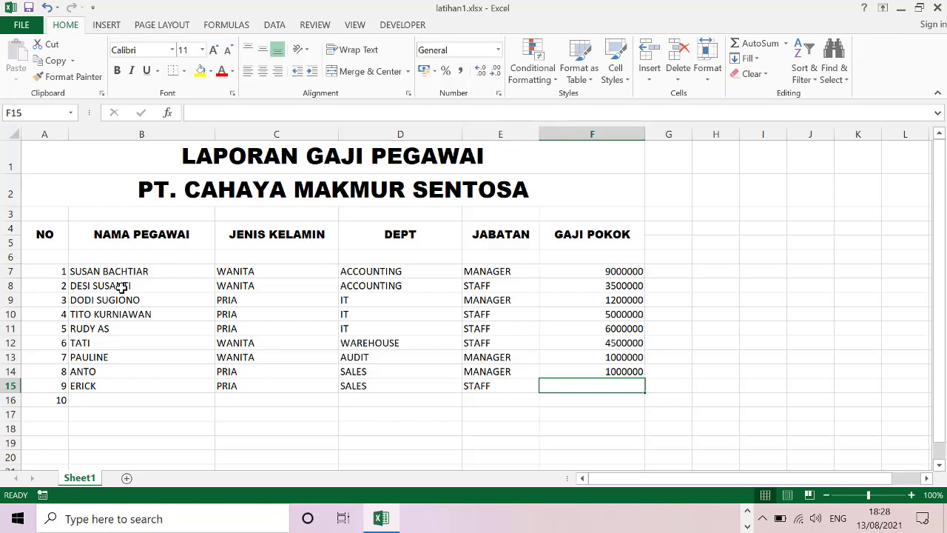
type("3000000")
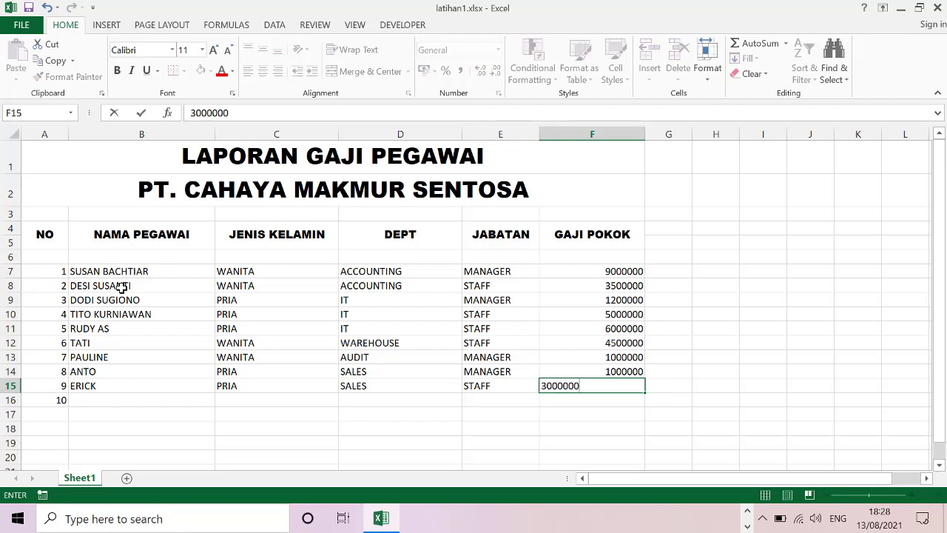
key("Return")
key("Left")
key("Left")
key("Left")
key("Left")
key("Left")
Enter the tenth employee's name and PRIA as the gender in row 16.
key("Right")
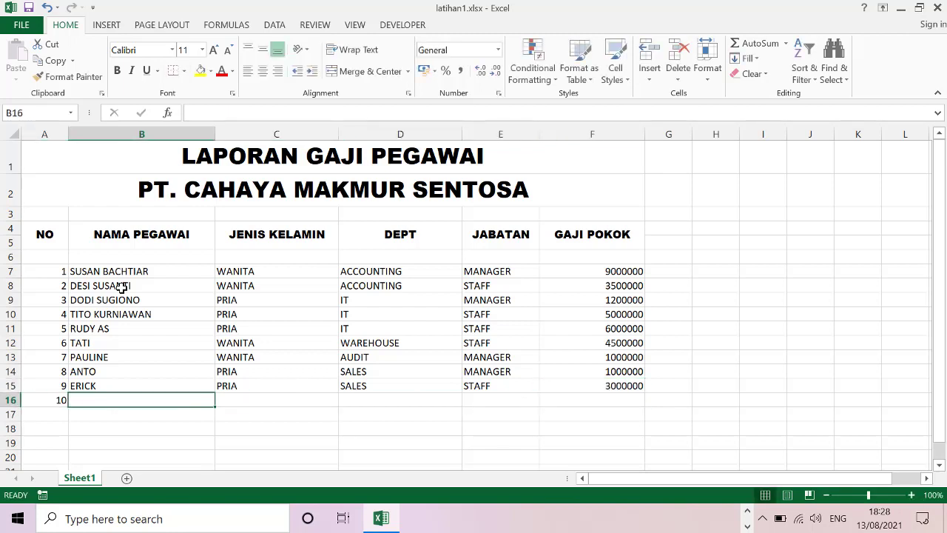
type("LEO")
key("Return")
key("Up")
key("Right")
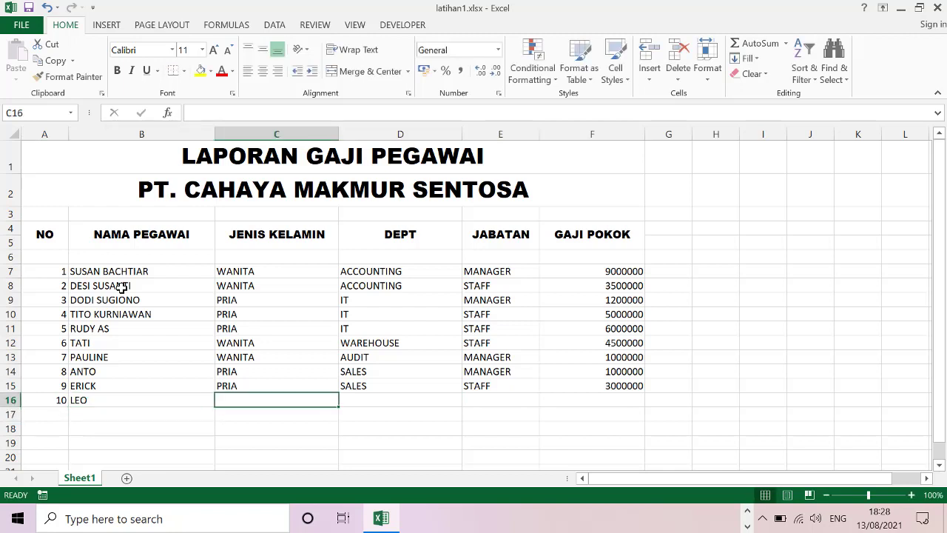
type("PRIA")
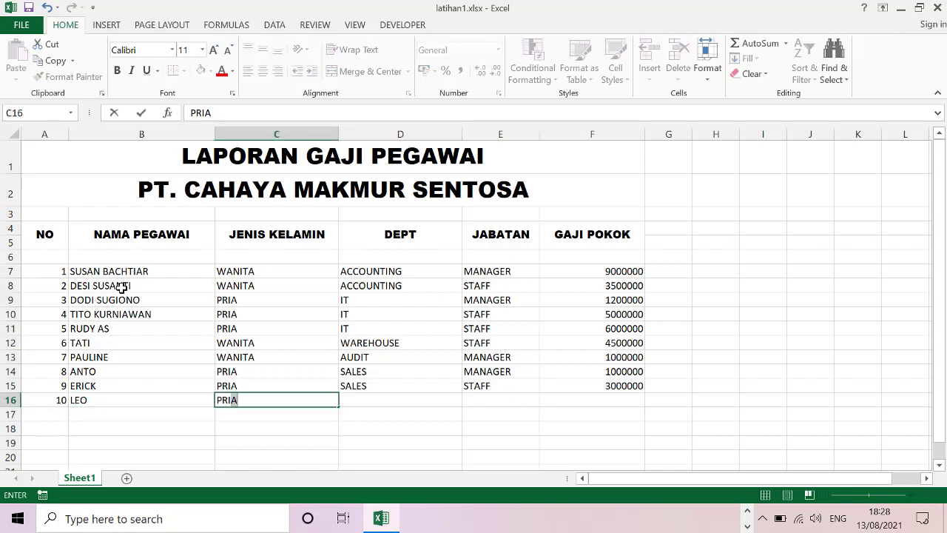
key("Return")
Fill row 16's department with AUDIT and position with STAFF using autocomplete.
key("Up")
key("Right")
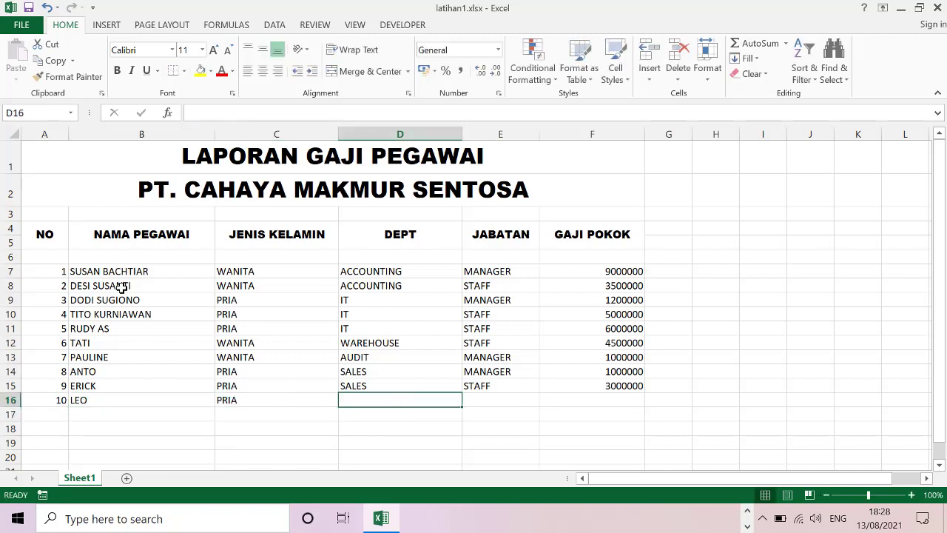
type("AU")
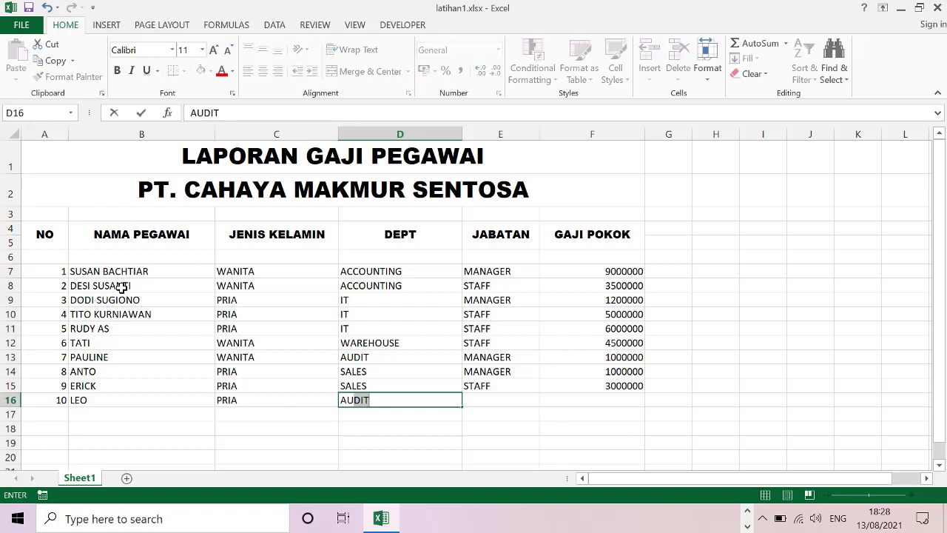
key("Return")
key("Right")
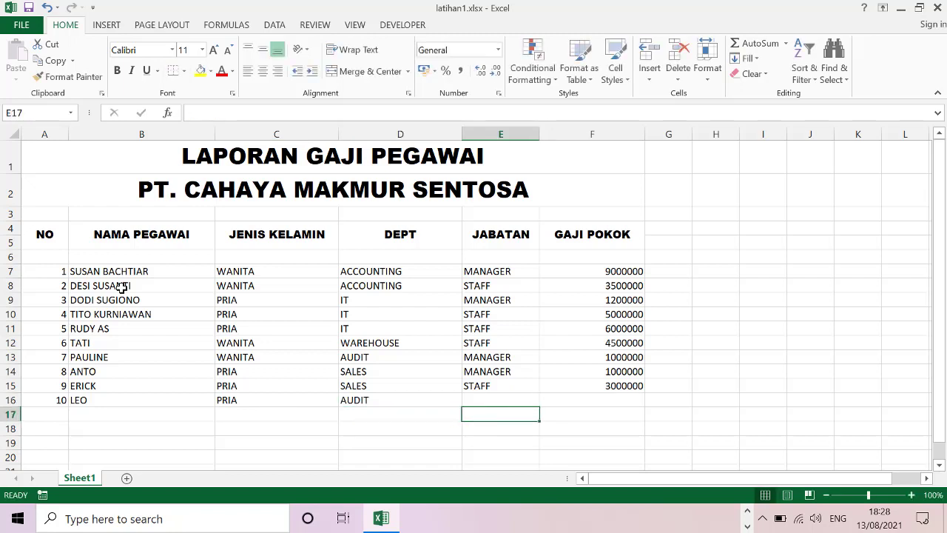
key("Up")
type("S")
key("Return")
Enter the salary in F16 and correct it to 5500000 by removing the extra zero.
key("Up")
key("Right")
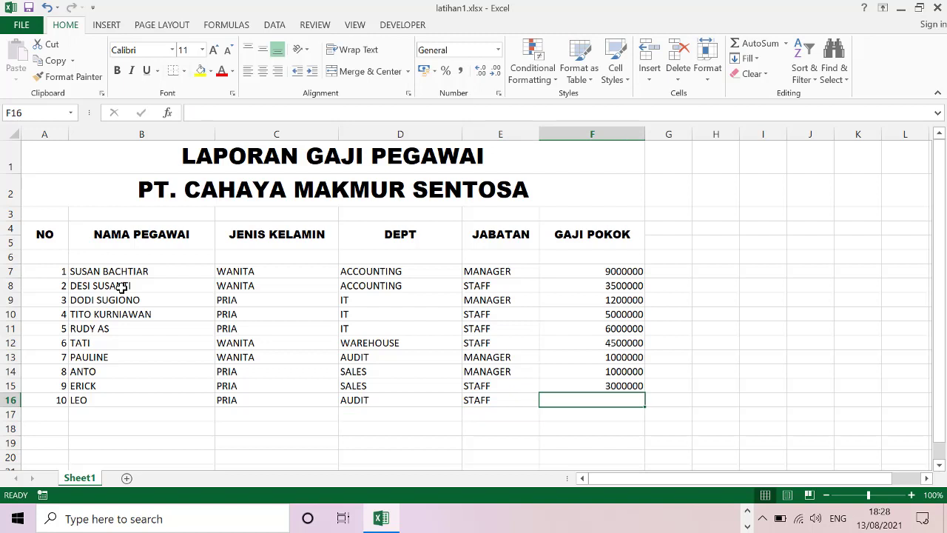
type("7")
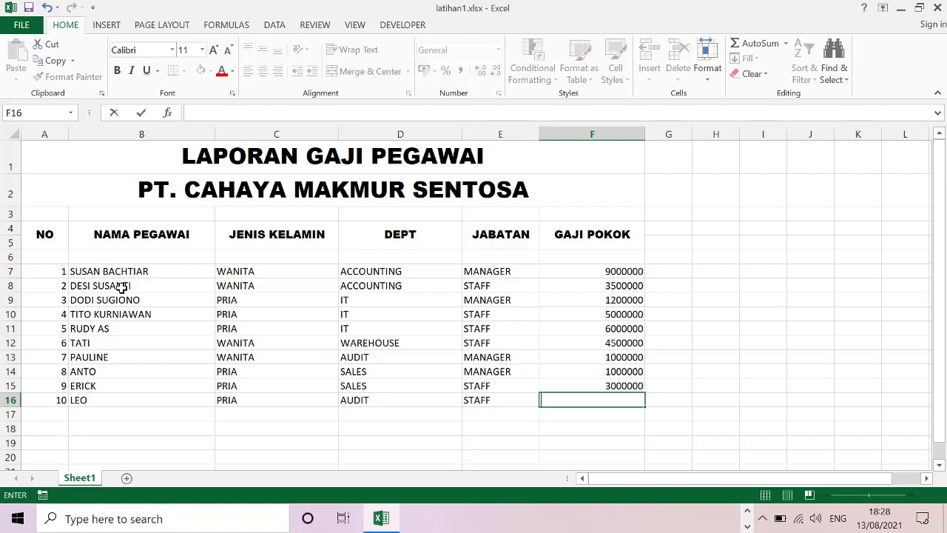
type("000000")
key("Return")
key("Up")
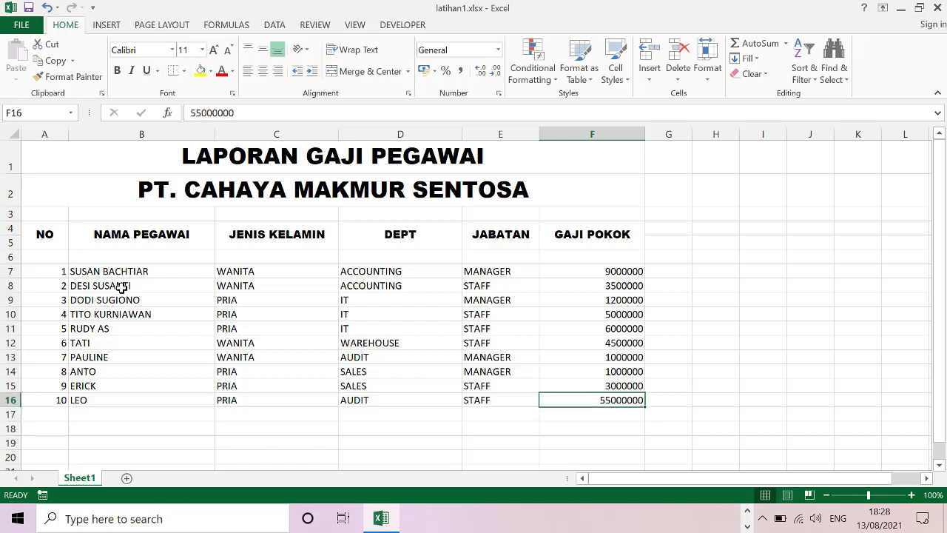
left_click(240, 115)
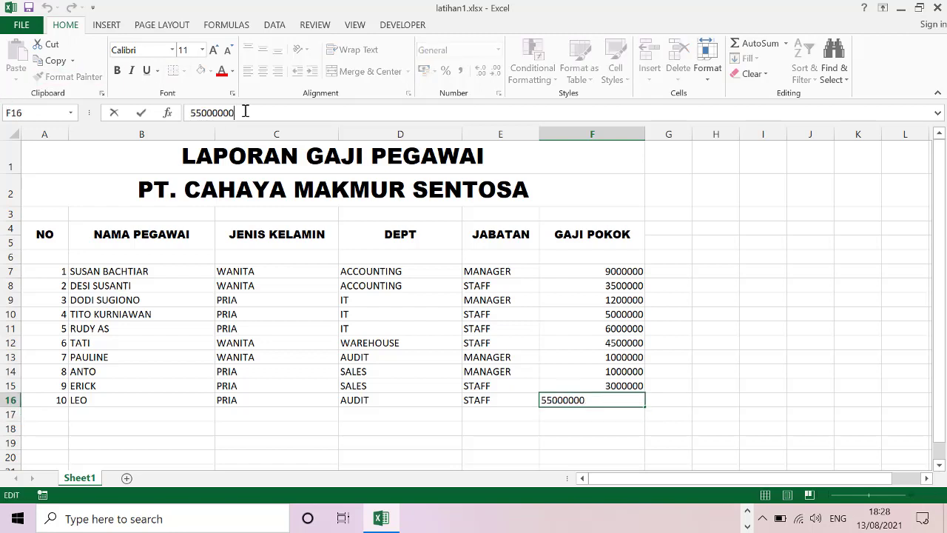
key("BackSpace")
key("Return")
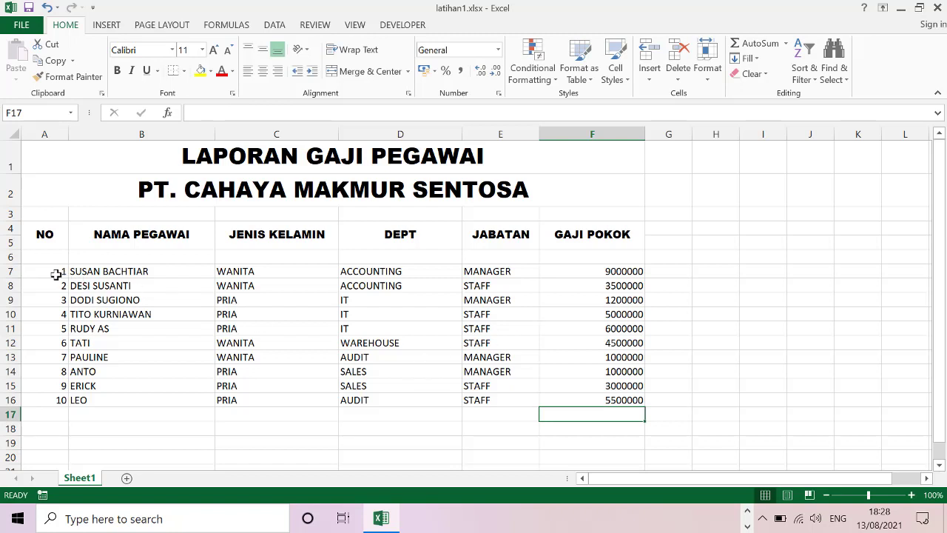
Format the employee data in A7:F16 as Arial, size 12.
left_click_drag(56, 269, 603, 400)
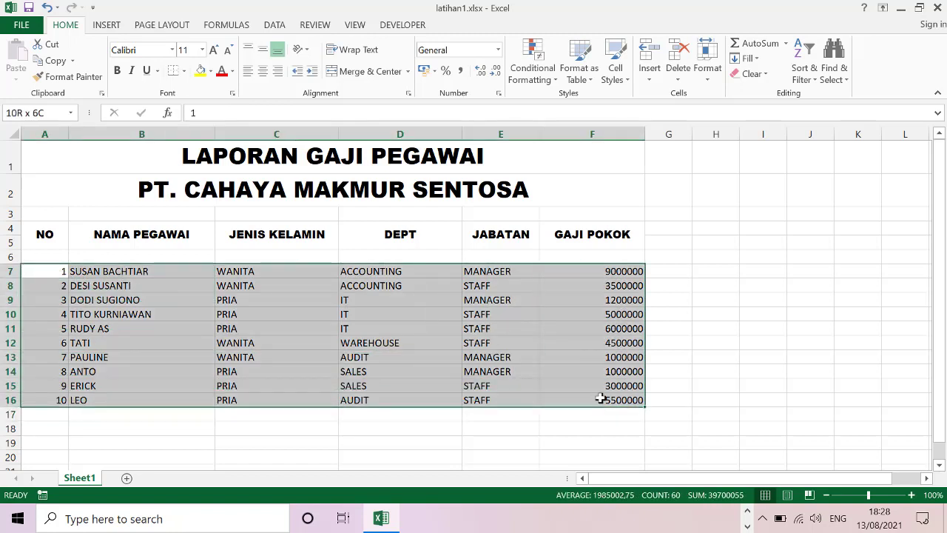
left_click(172, 50)
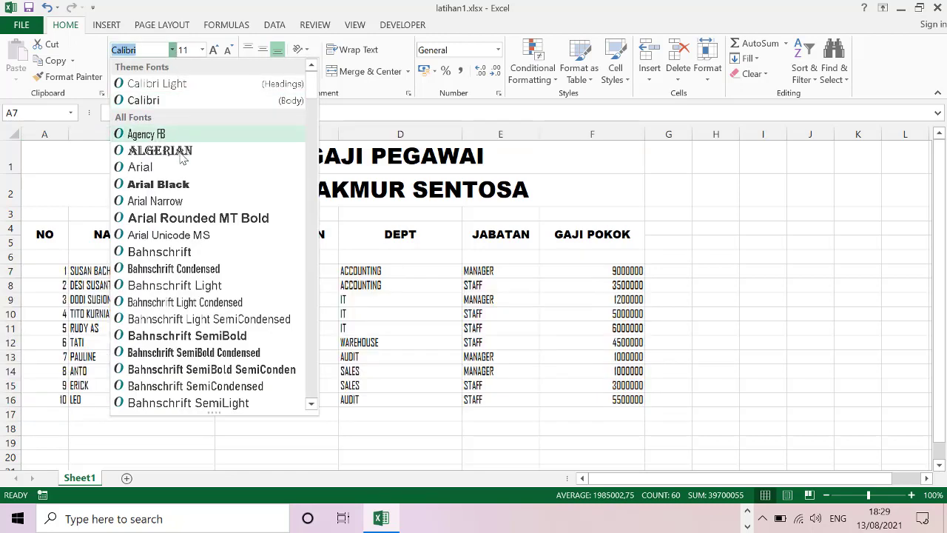
left_click(179, 170)
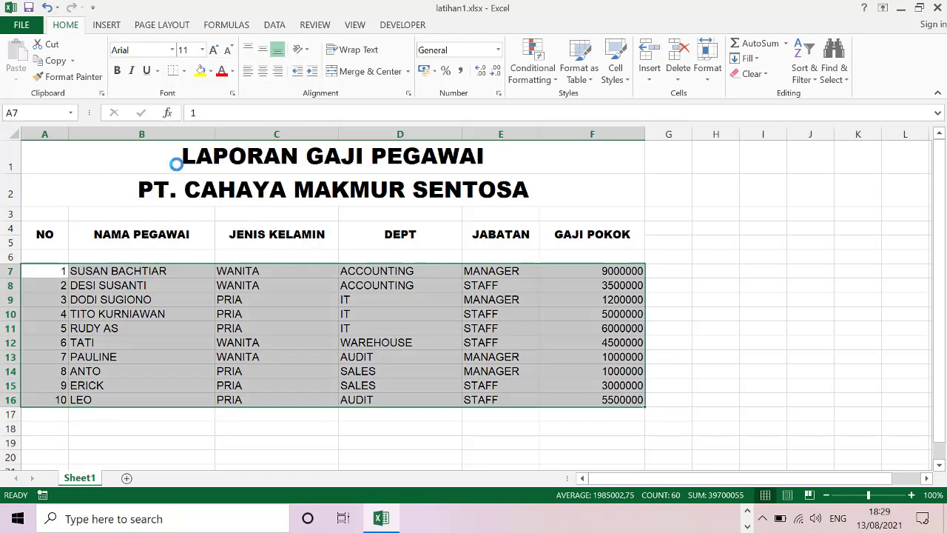
left_click(202, 50)
left_click(185, 126)
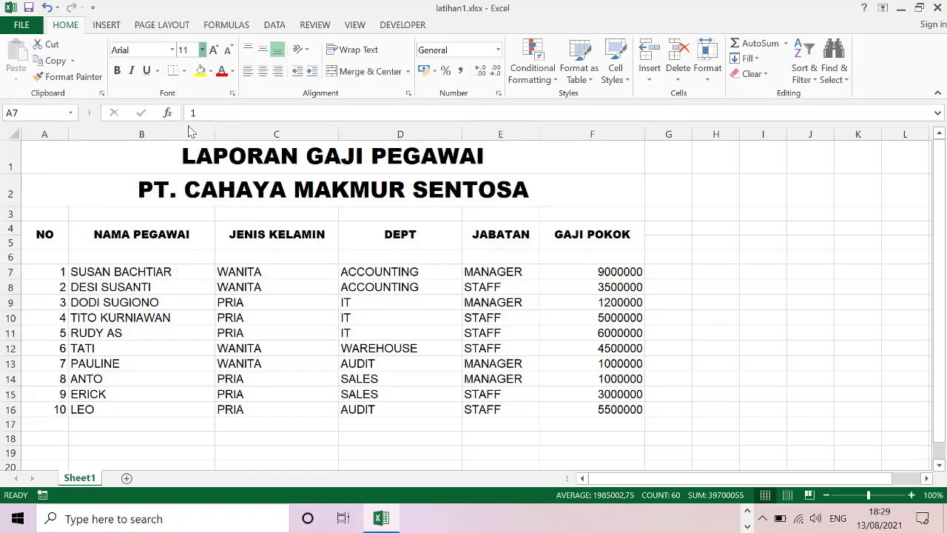
left_click(502, 333)
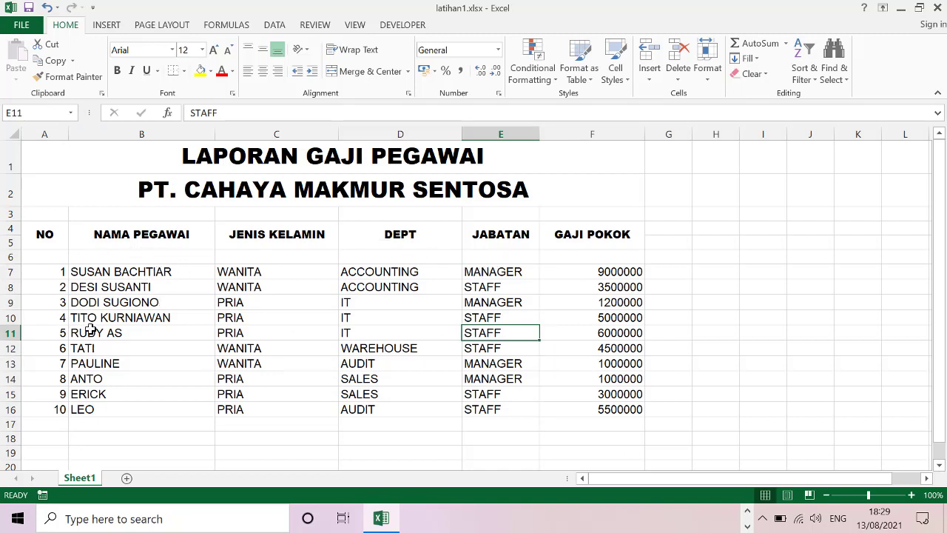
left_click(8, 333)
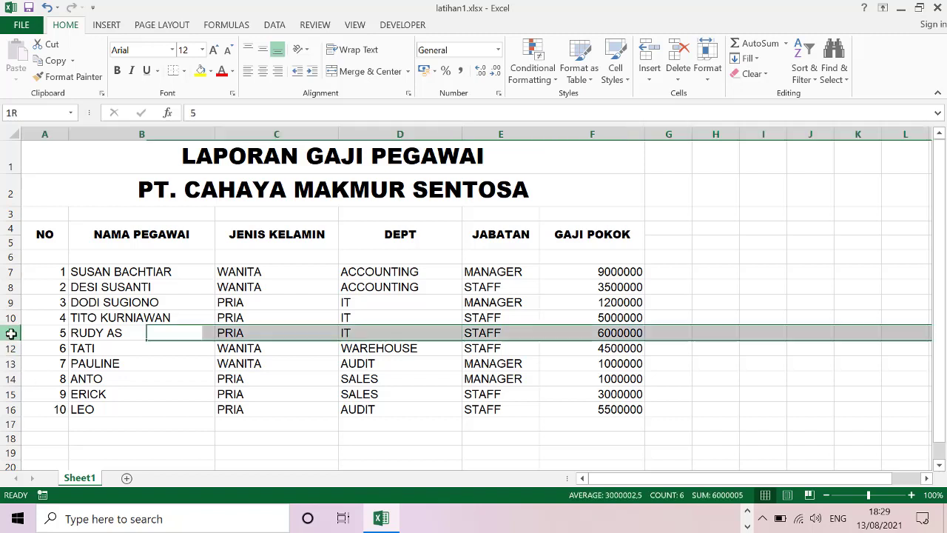
right_click(8, 333)
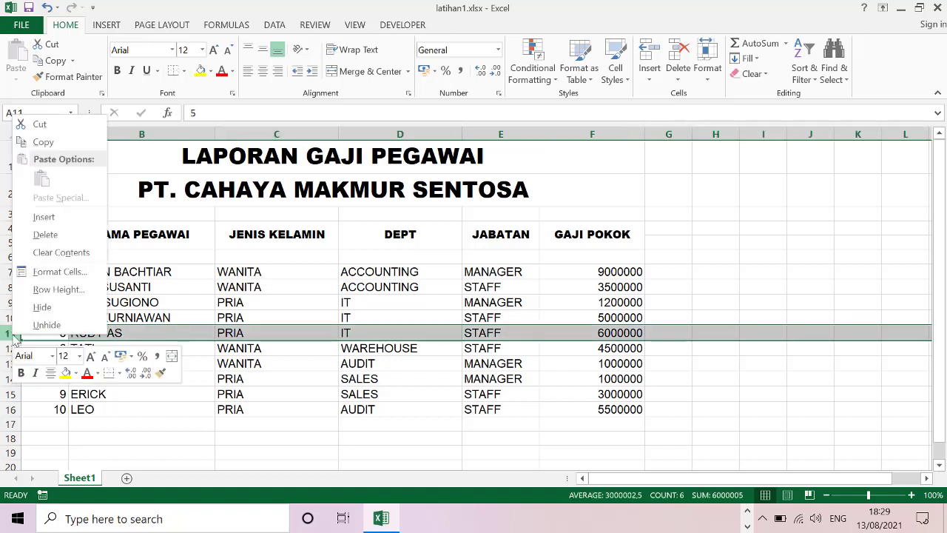
left_click(72, 217)
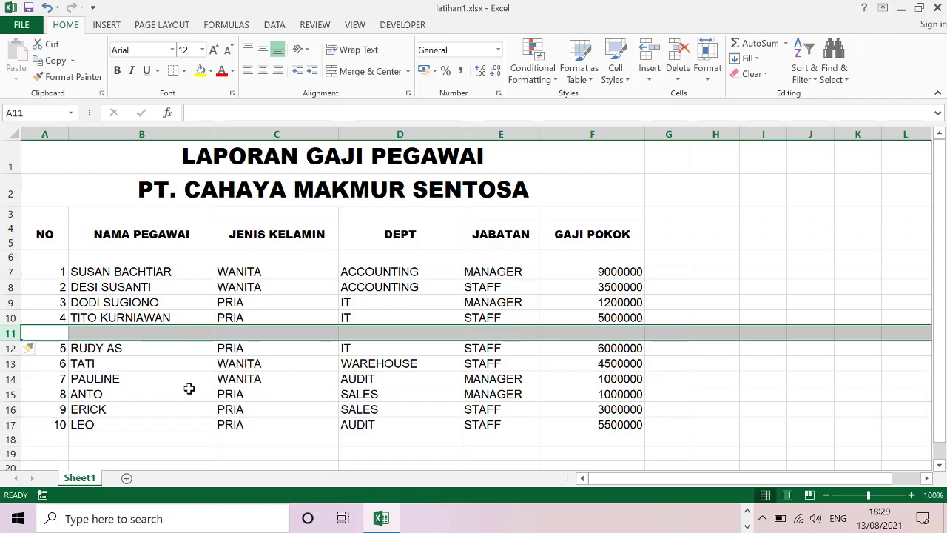
right_click(11, 332)
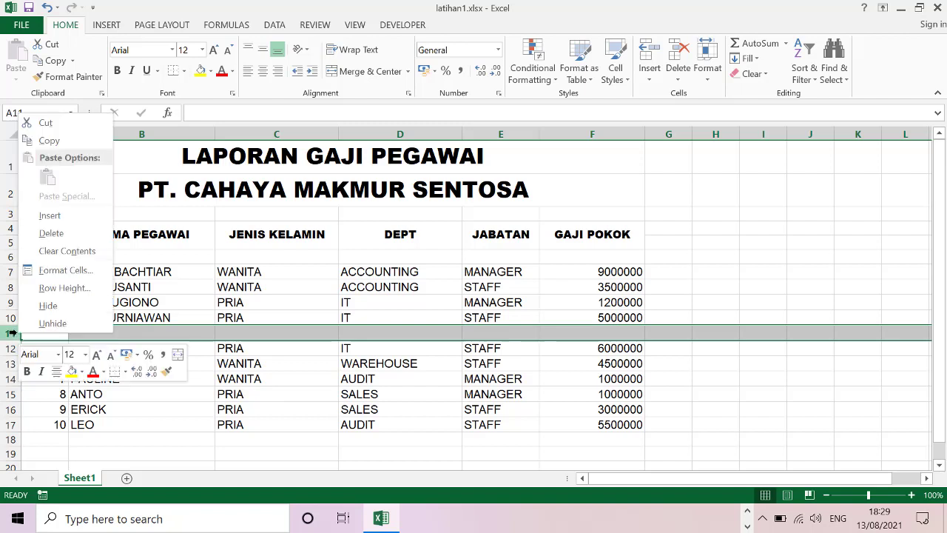
left_click(63, 288)
left_click(106, 300)
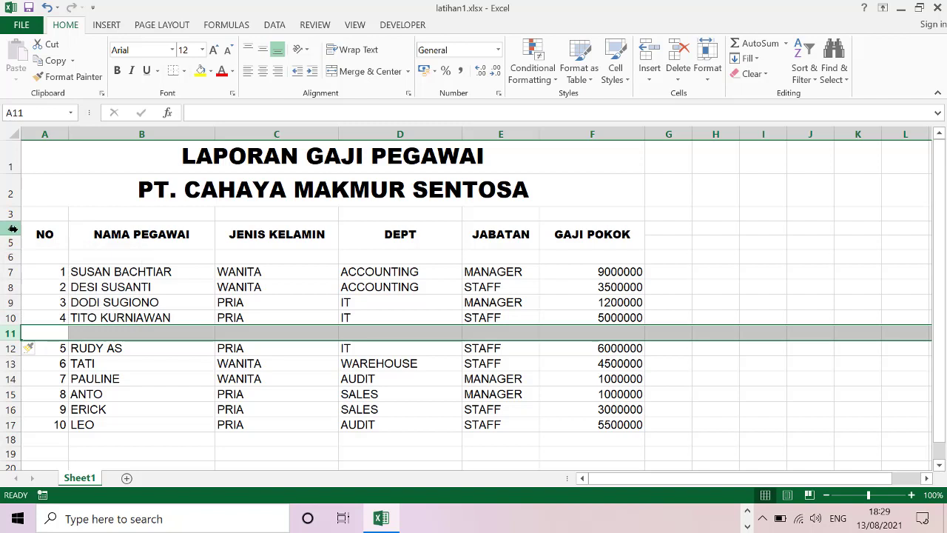
Set header rows 4–5 to a row height of 20.
left_click(10, 271)
left_click_drag(11, 228, 12, 245)
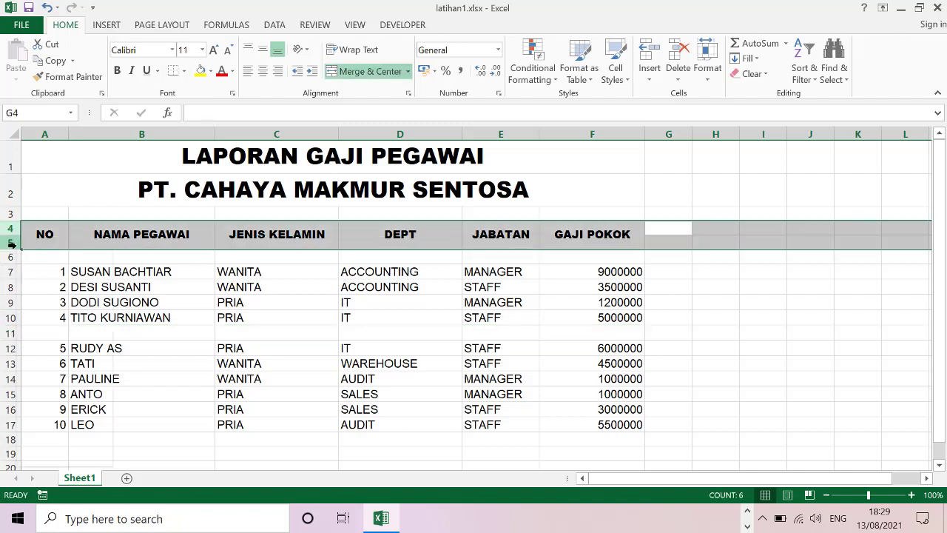
right_click(12, 245)
left_click(64, 422)
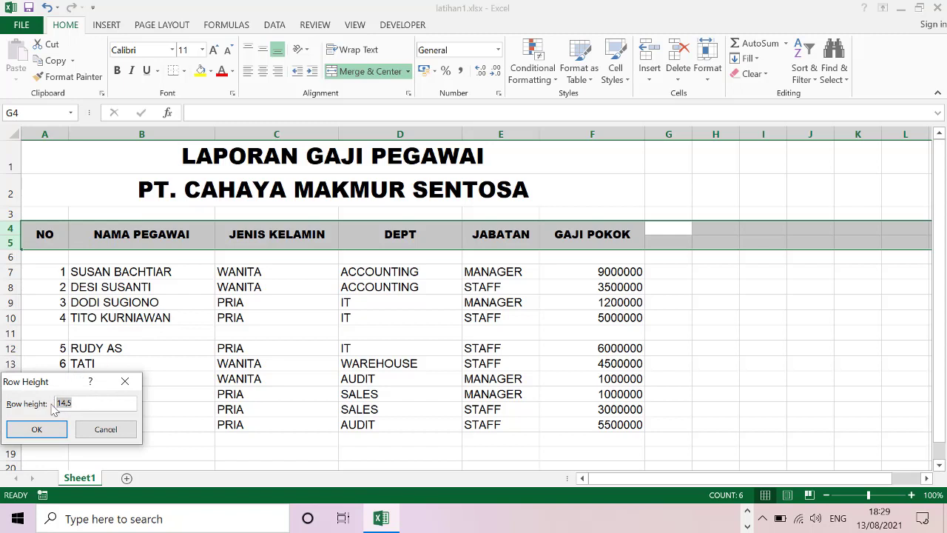
type("20")
key("Return")
left_click(396, 418)
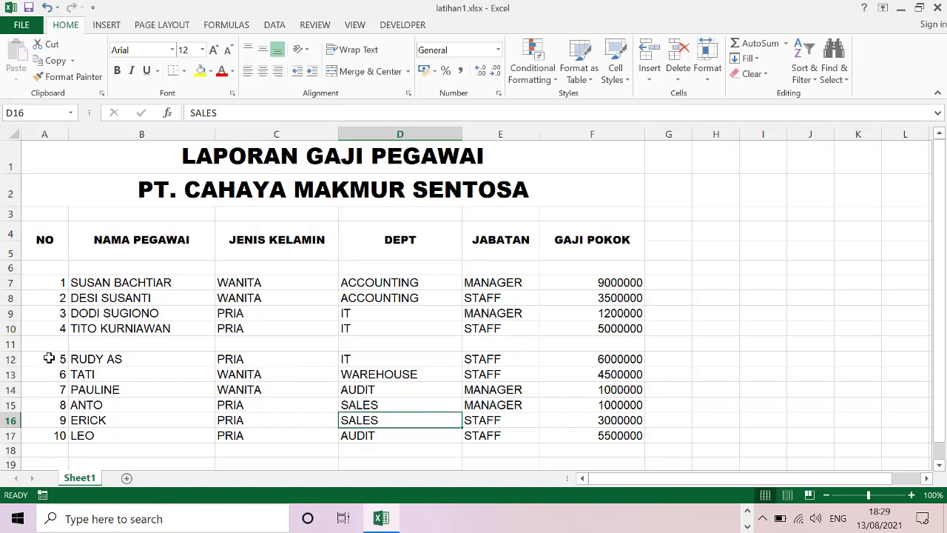
left_click(11, 344)
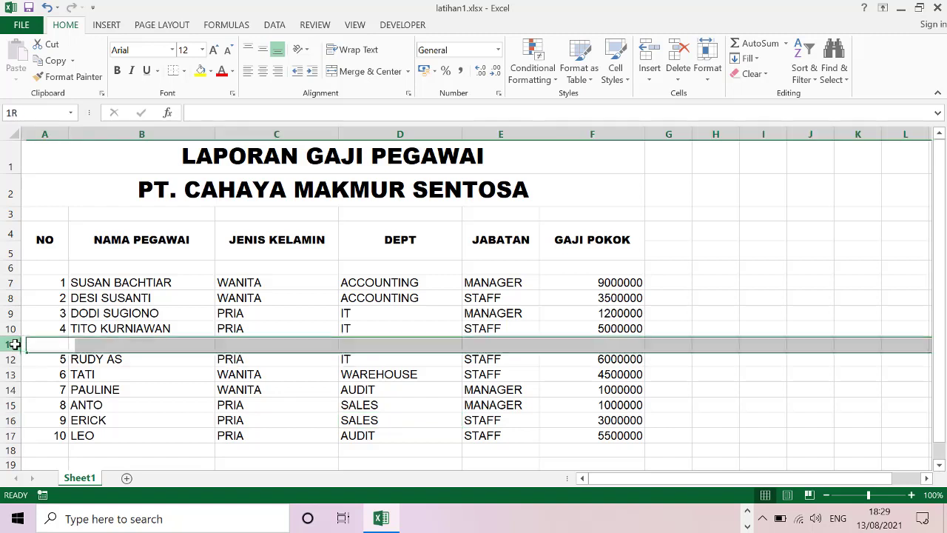
right_click(11, 344)
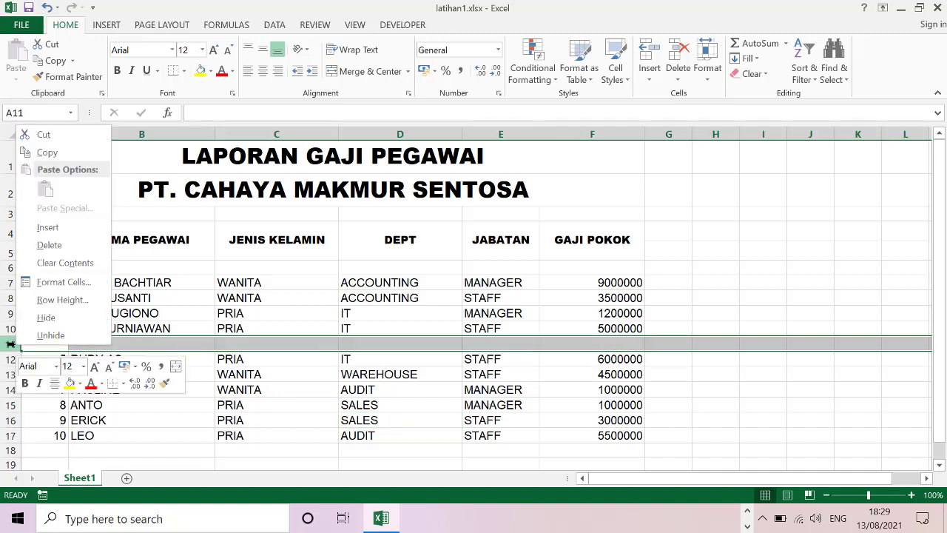
left_click(49, 245)
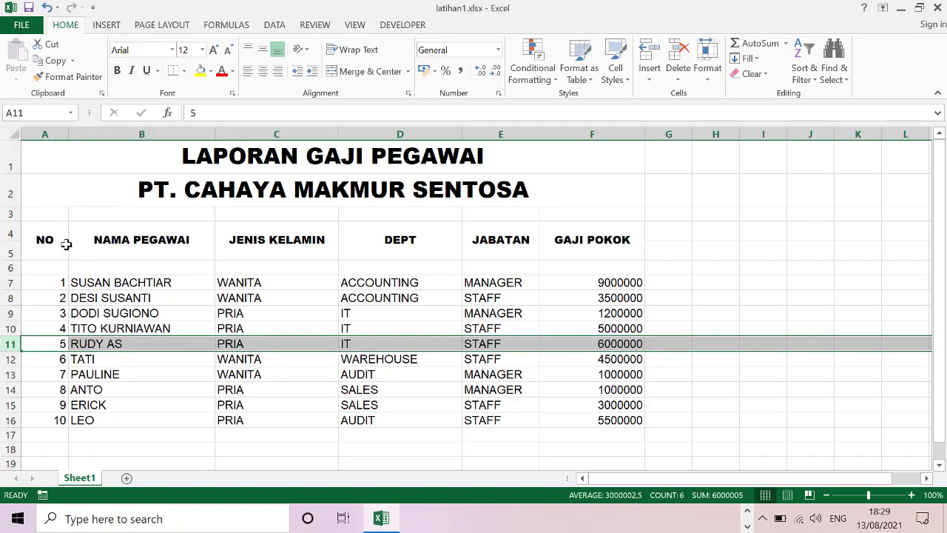
left_click(317, 287)
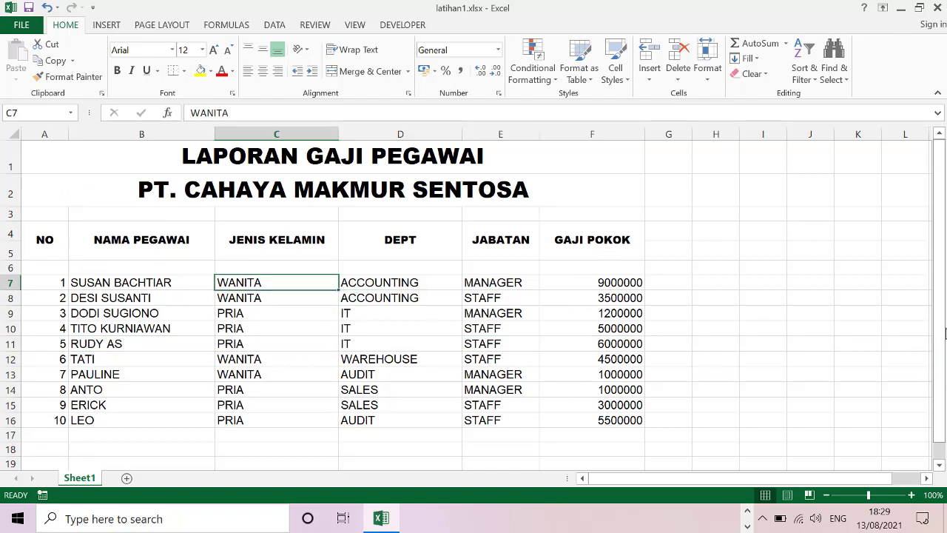
Select the whole table from the NO heading through the last salary.
left_click_drag(944, 337, 941, 337)
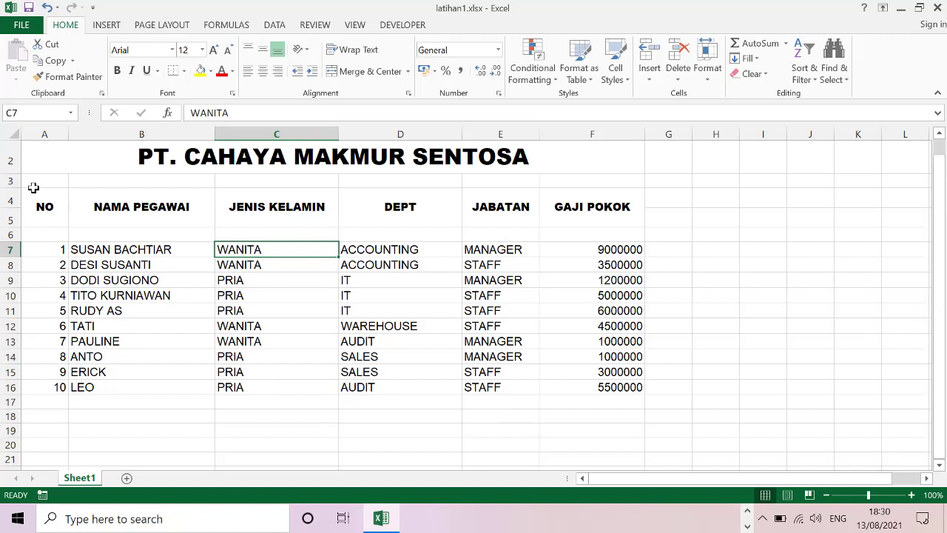
left_click(67, 219)
left_click_drag(68, 219, 548, 384)
Type TOTAL PEGAWAI PRIA in B18 and TOTAL PEGAWAI WANITA in B19.
left_click(141, 416)
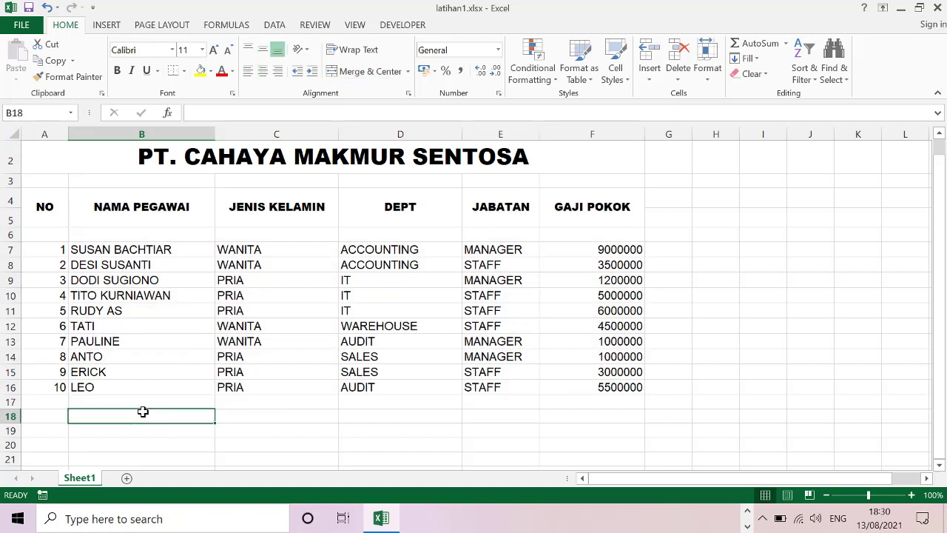
left_click(52, 414)
left_click(148, 416)
type("TOTAL ")
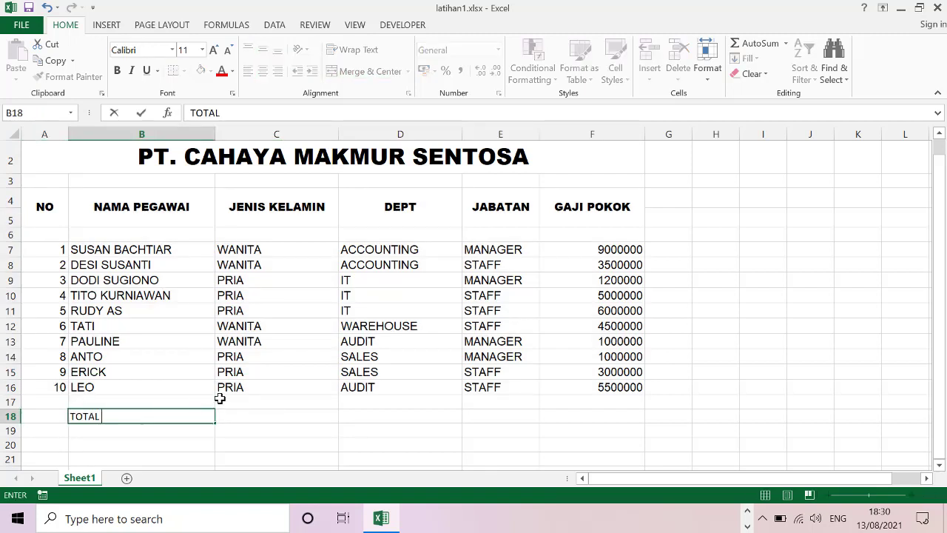
type("PEGARAI")
key("BackSpace")
key("BackSpace")
key("BackSpace")
key("BackSpace")
type("WWAI")
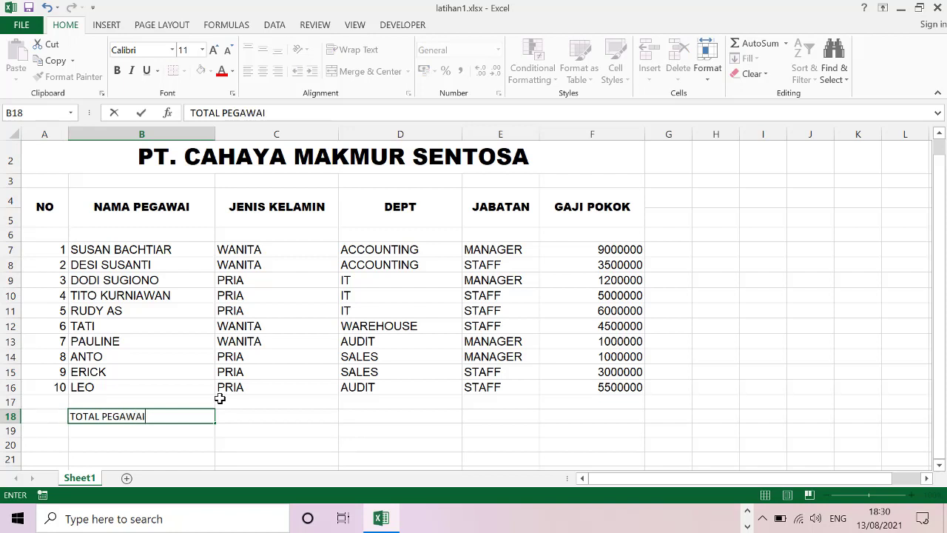
type("A")
key("Return")
type("TOTAL ")
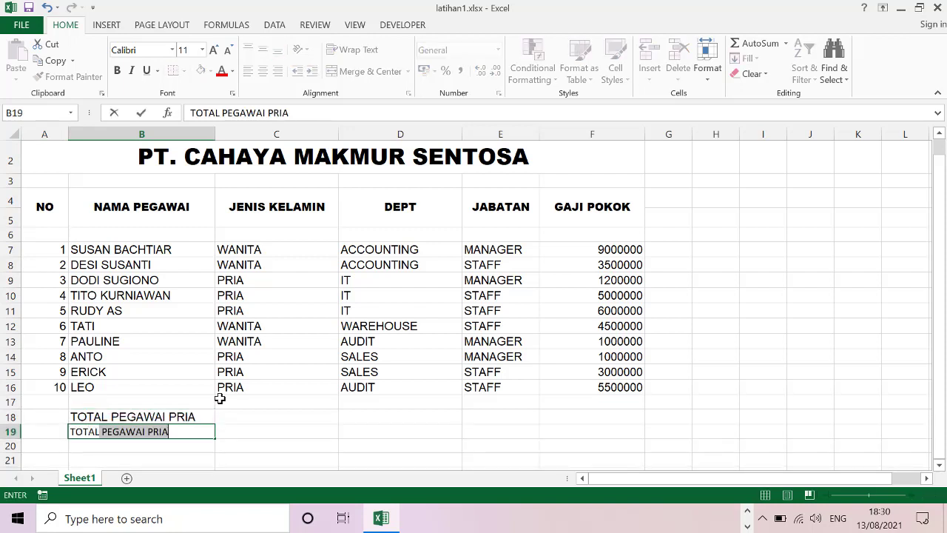
type("PEAGAWA")
key("BackSpace")
key("BackSpace")
key("BackSpace")
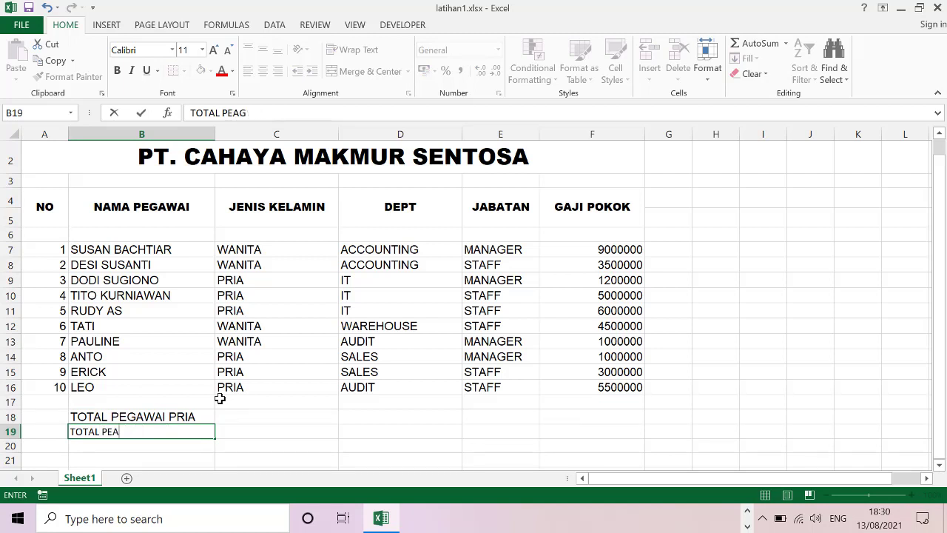
type("EGAW")
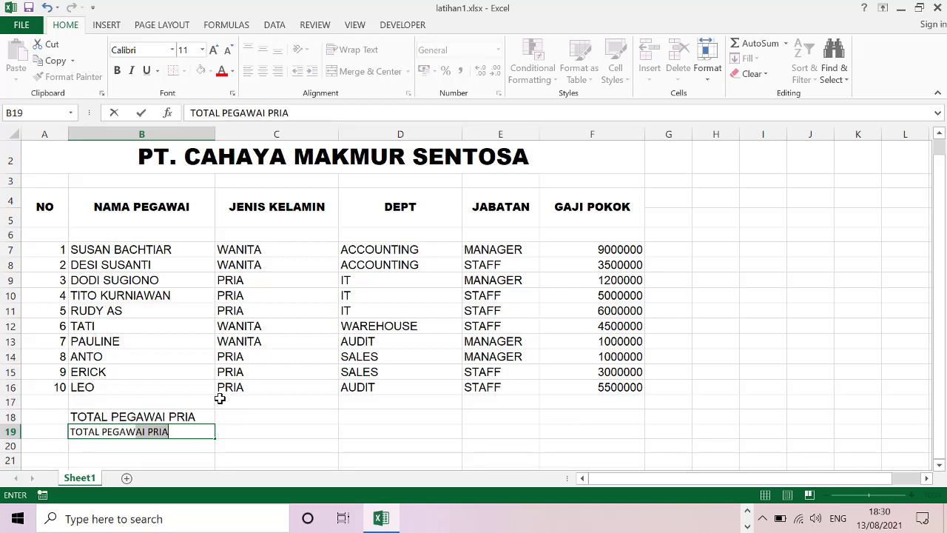
type("U")
type("A")
type("I WANITA")
key("Return")
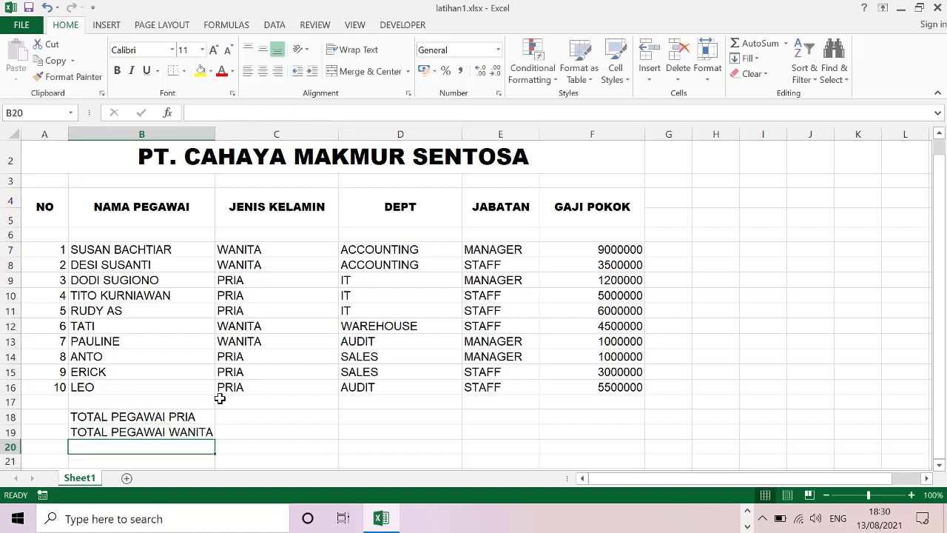
Enter ORANG in D18 and D19 beside the two labels.
key("Up")
key("Up")
key("Up")
key("Down")
key("Down")
key("Up")
key("Right")
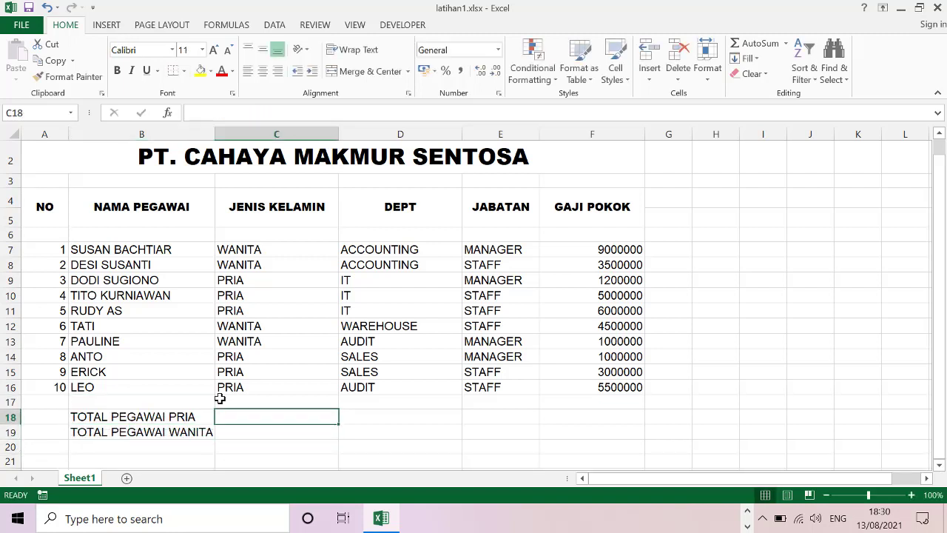
key("Right")
type("ORANG")
key("Return")
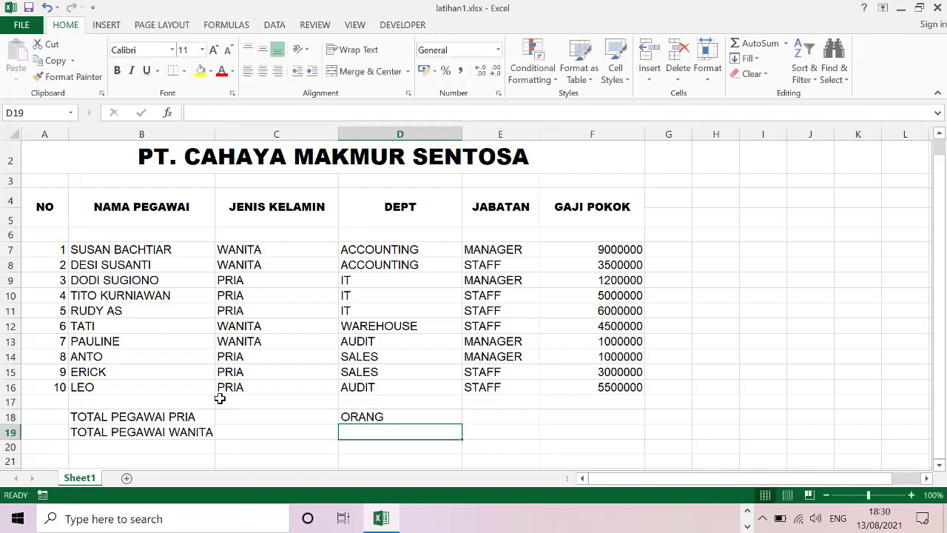
type("ORANG")
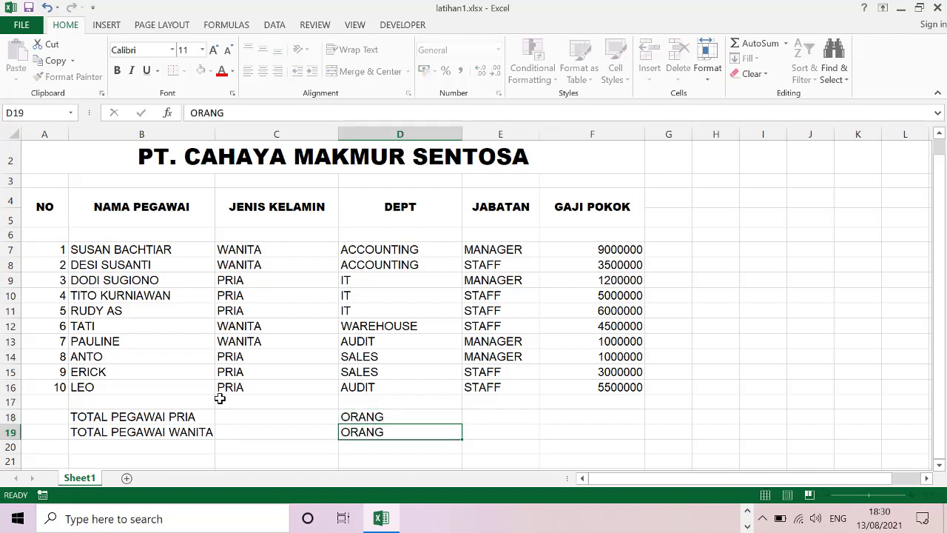
key("Return")
key("Up")
key("Up")
key("Left")
key("Left")
key("Left")
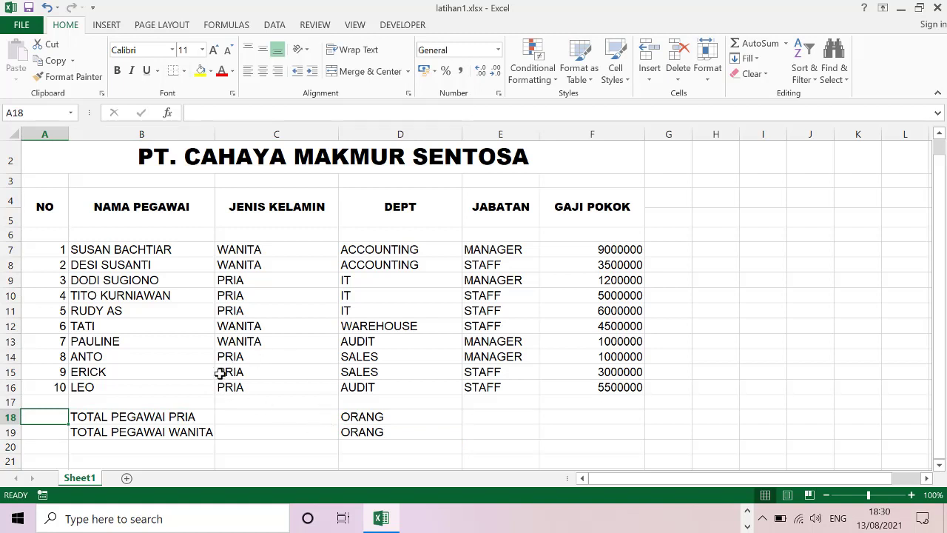
Widen column B for the names and bring up the AutoSum function list at C18.
left_click_drag(59, 249, 62, 383)
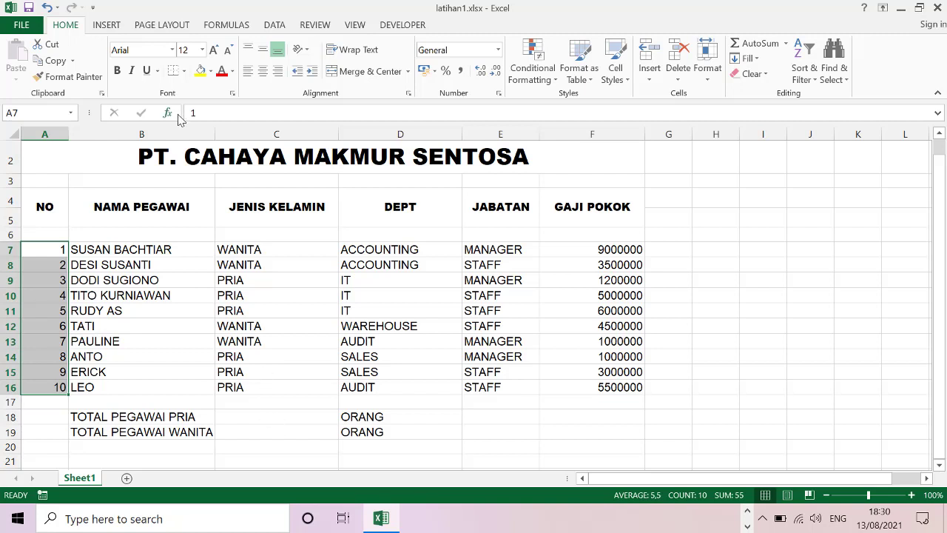
left_click_drag(216, 134, 257, 134)
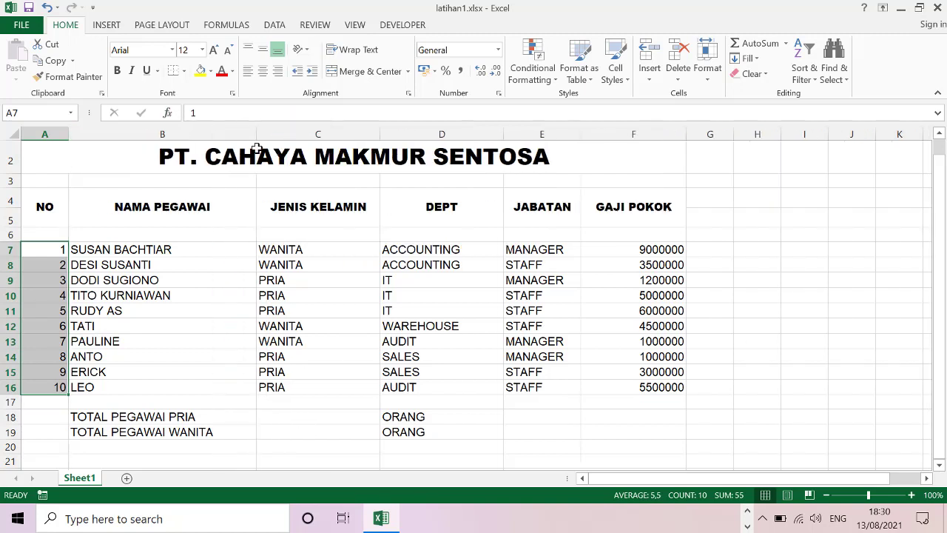
left_click(303, 416)
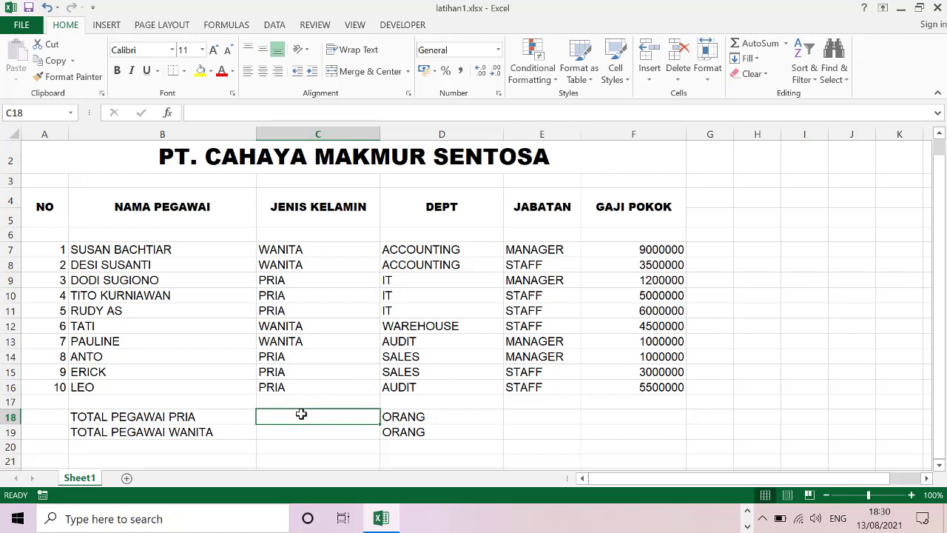
left_click(787, 44)
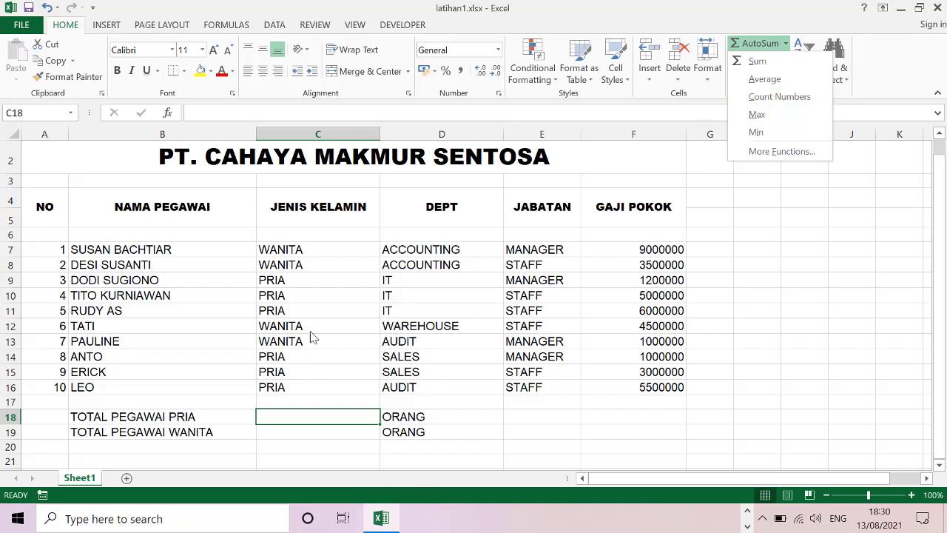
Add the label TOTAL PEGAWAI in B20 with ORANG in D20.
left_click(120, 447)
left_click(121, 448)
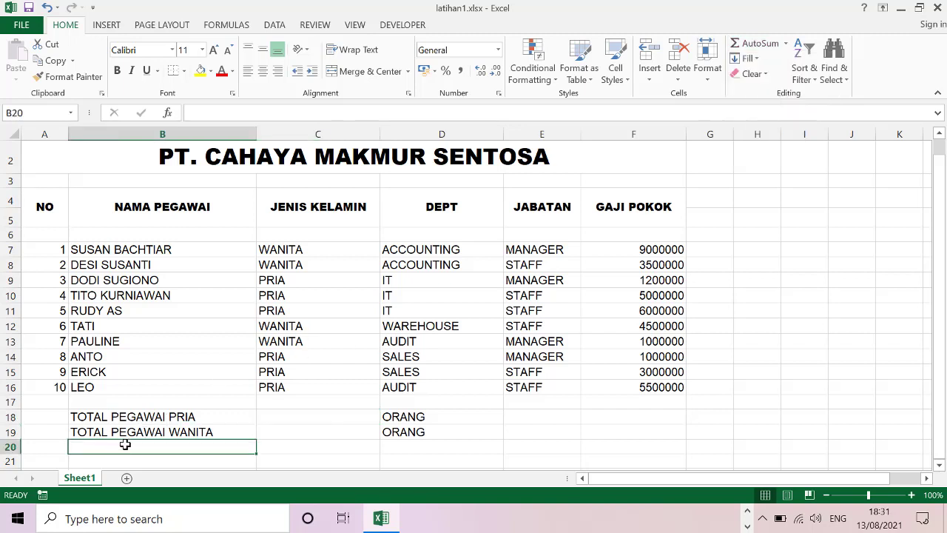
type("TOTAL PEG")
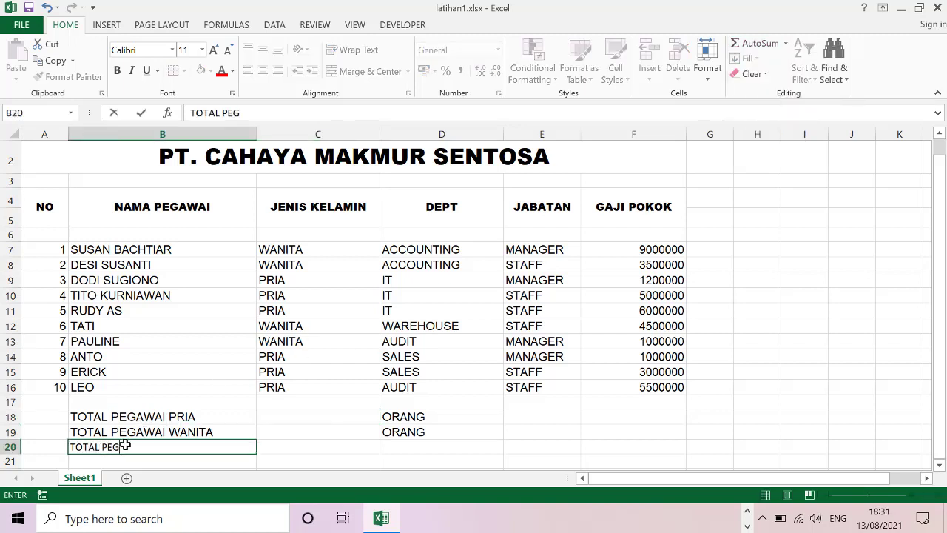
type("AWAI")
key("Return")
key("Up")
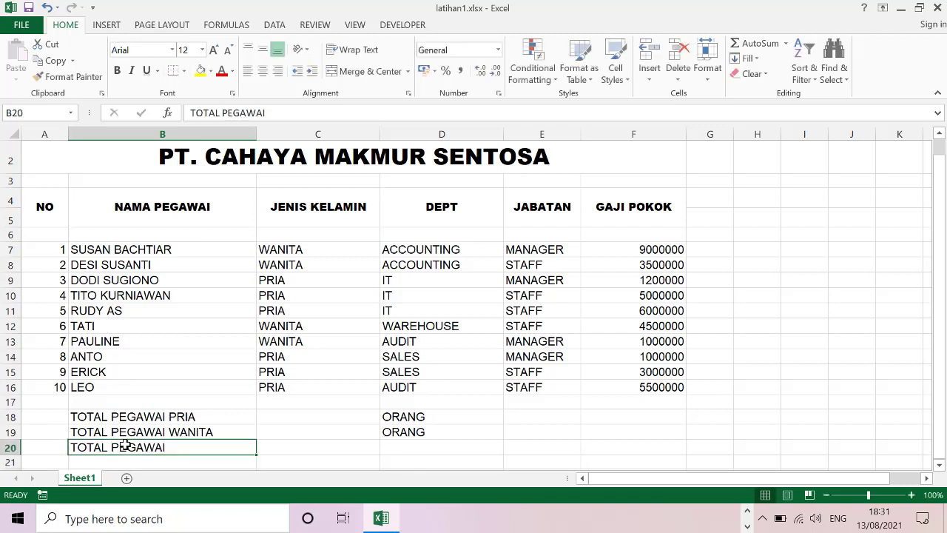
key("Right")
key("Right")
type("ORANG")
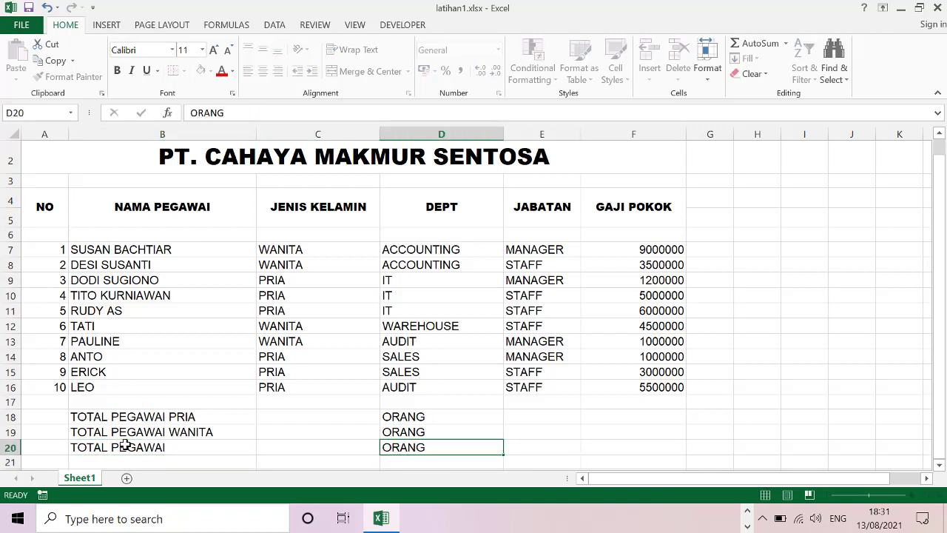
key("Return")
key("Up")
key("Left")
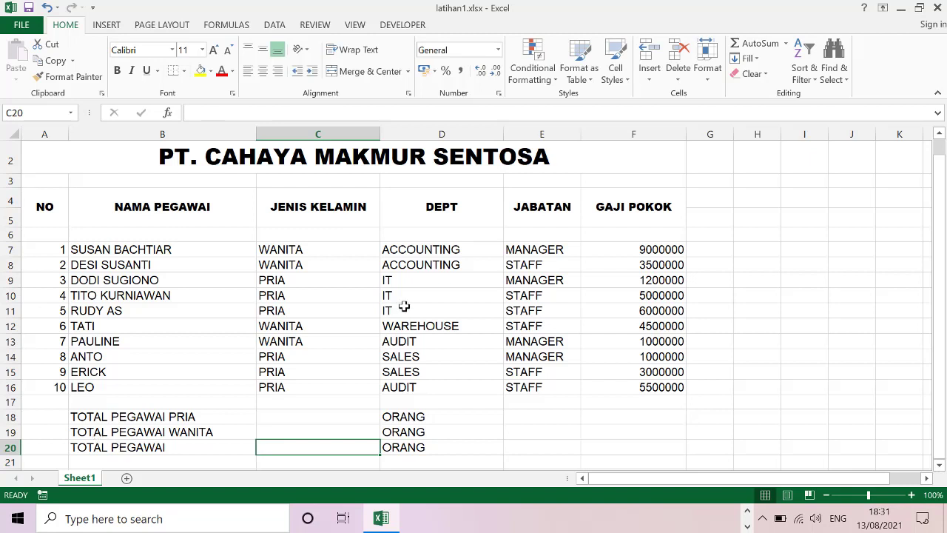
Enter =COUNT(A7:A16) in C20 so the employee total shows 10.
left_click(786, 44)
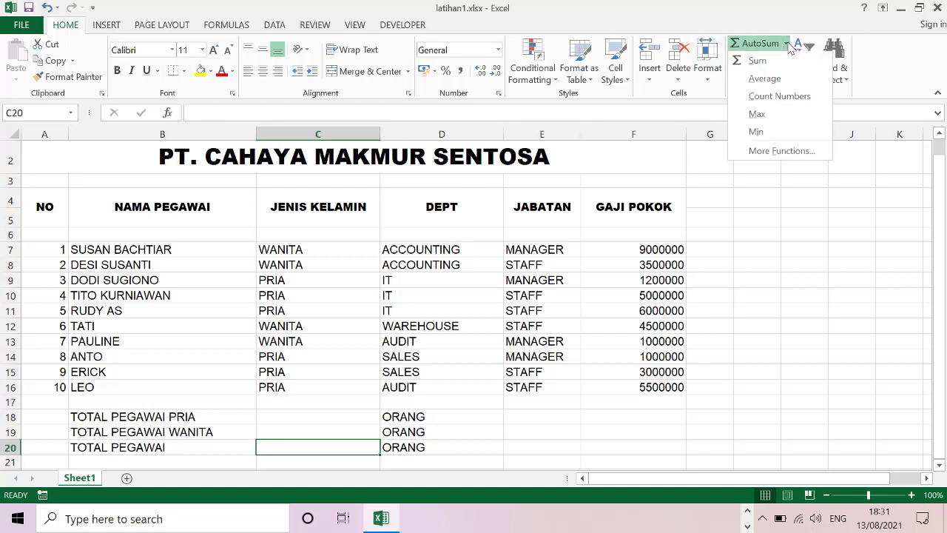
left_click(775, 97)
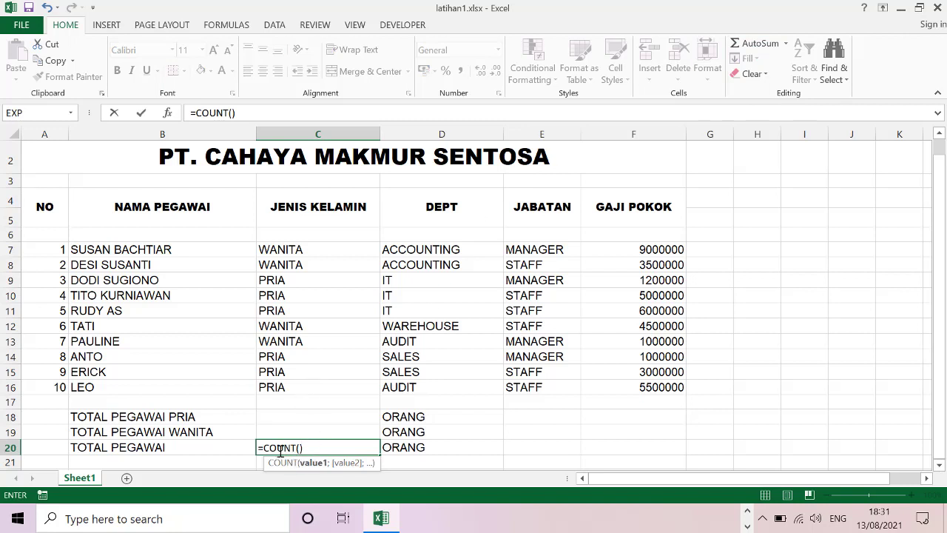
left_click_drag(260, 444, 303, 446)
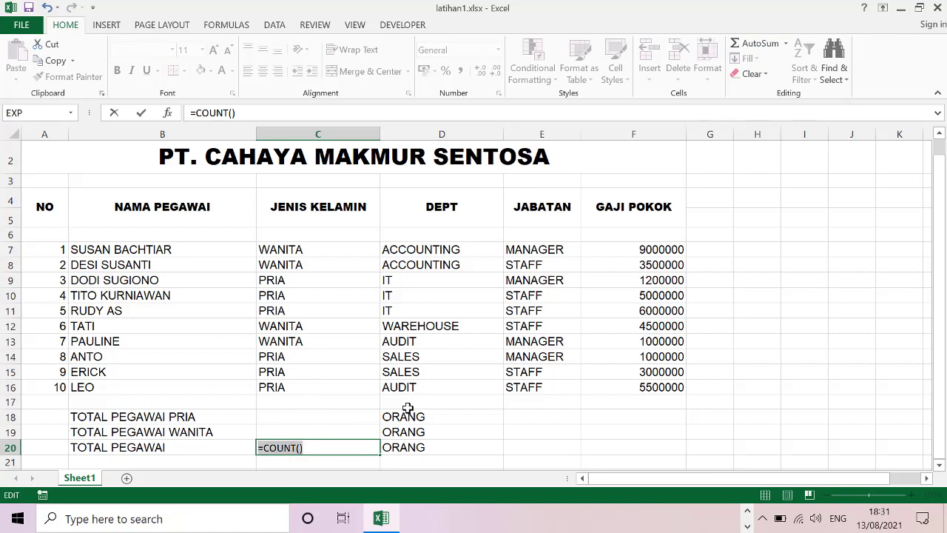
type("=")
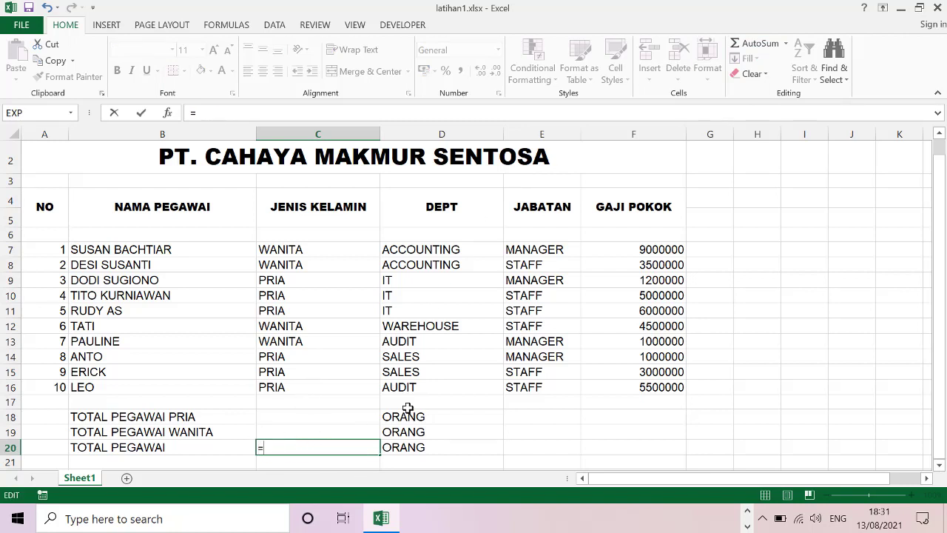
type("COUNT(")
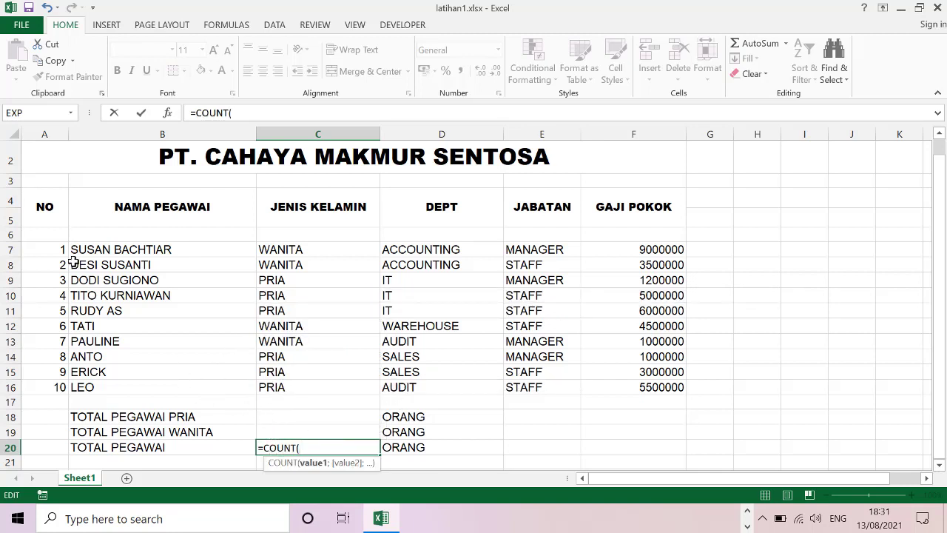
left_click_drag(59, 250, 47, 390)
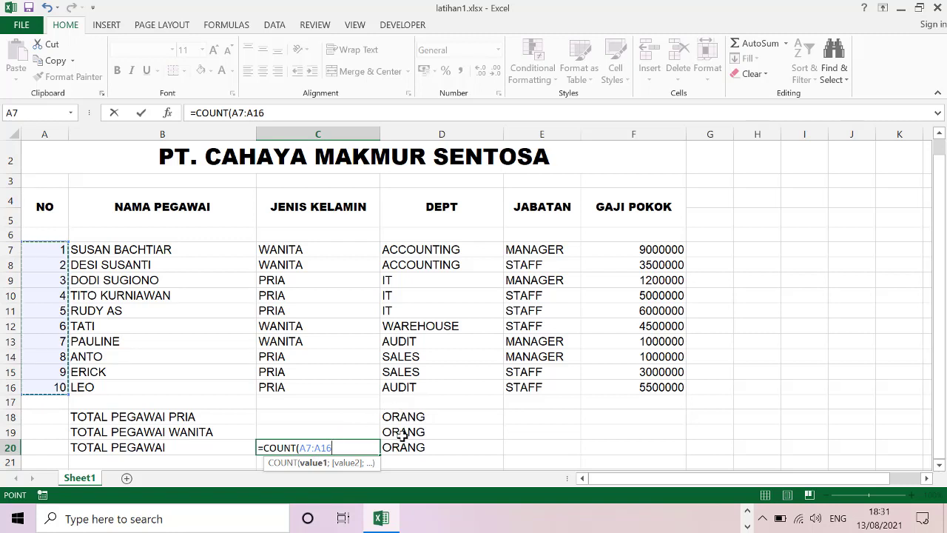
type(")")
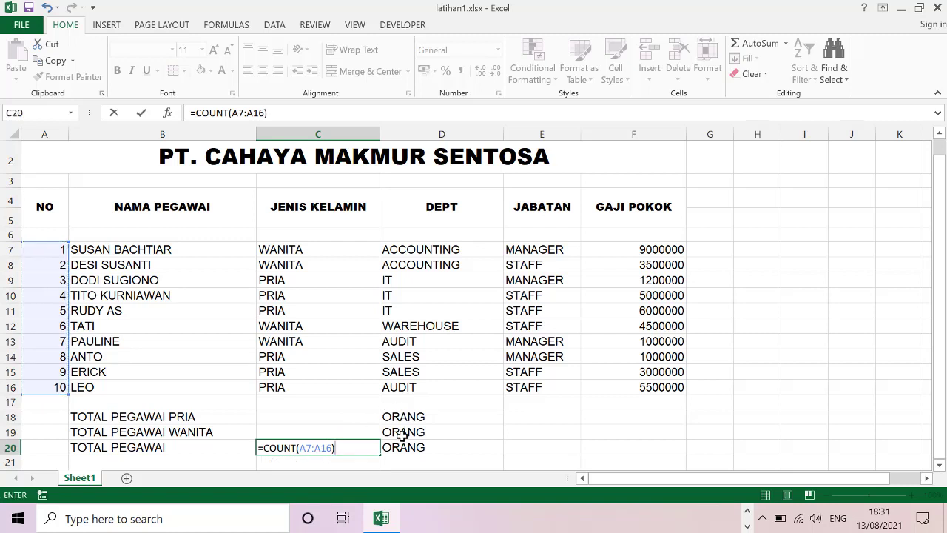
key("Return")
key("Up")
key("Left")
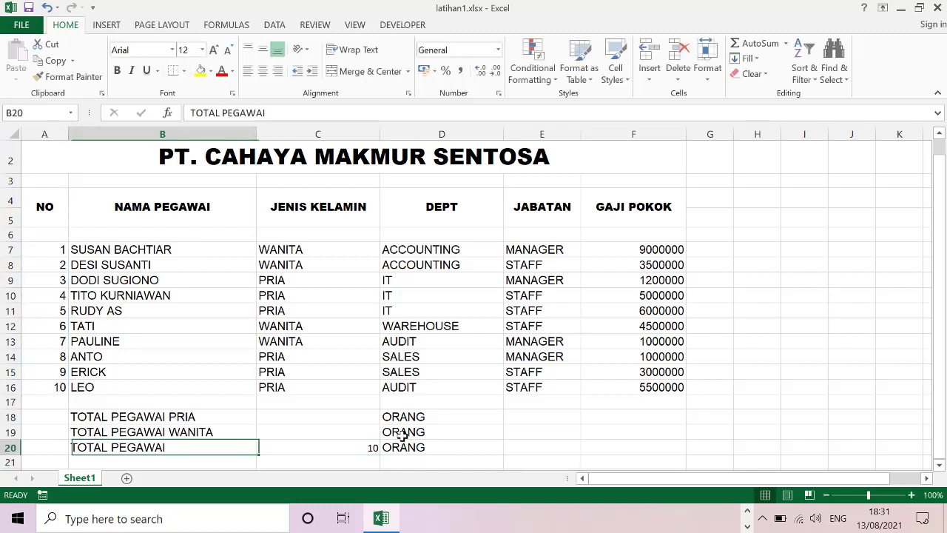
key("Right")
key("Right")
key("Left")
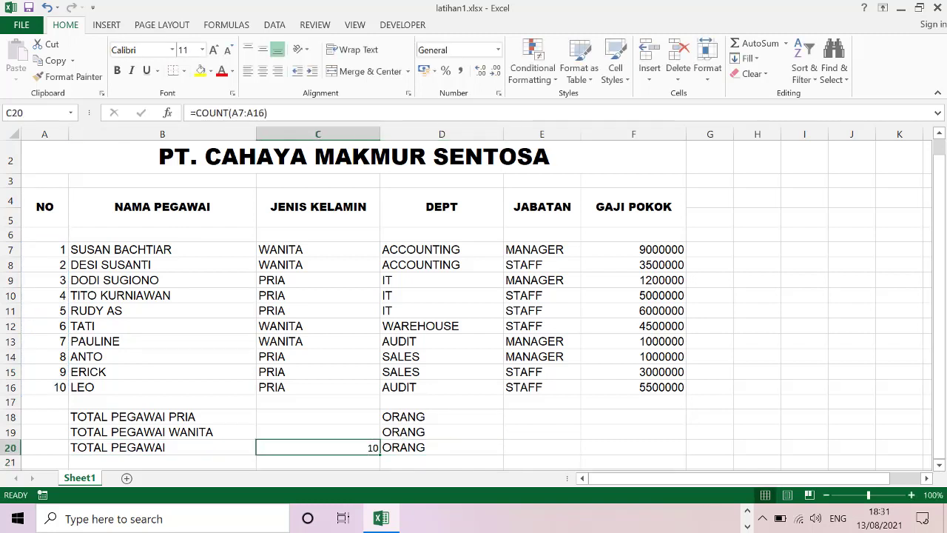
Enter =COUNTIF(C7:C16;"PRIA") in C18, giving 6 male employees.
left_click(172, 50)
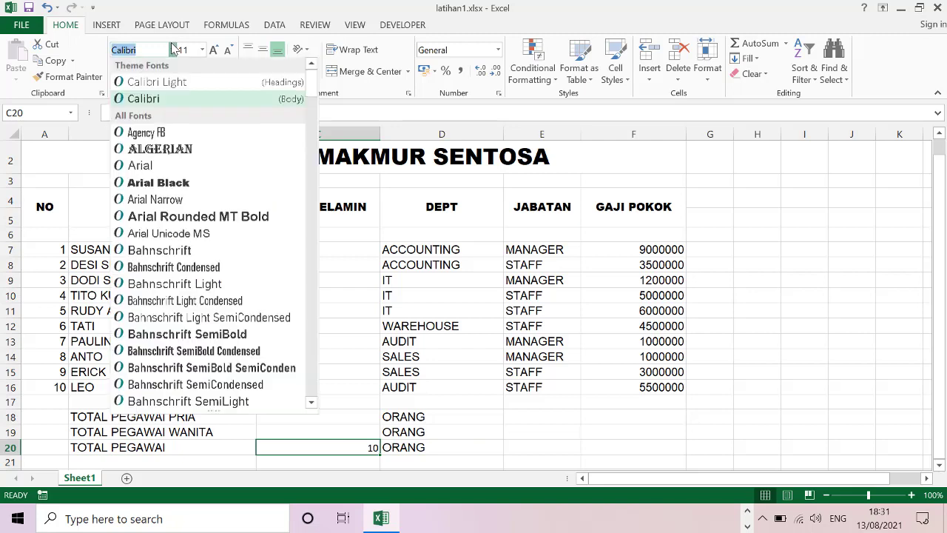
key("Escape")
key("Escape")
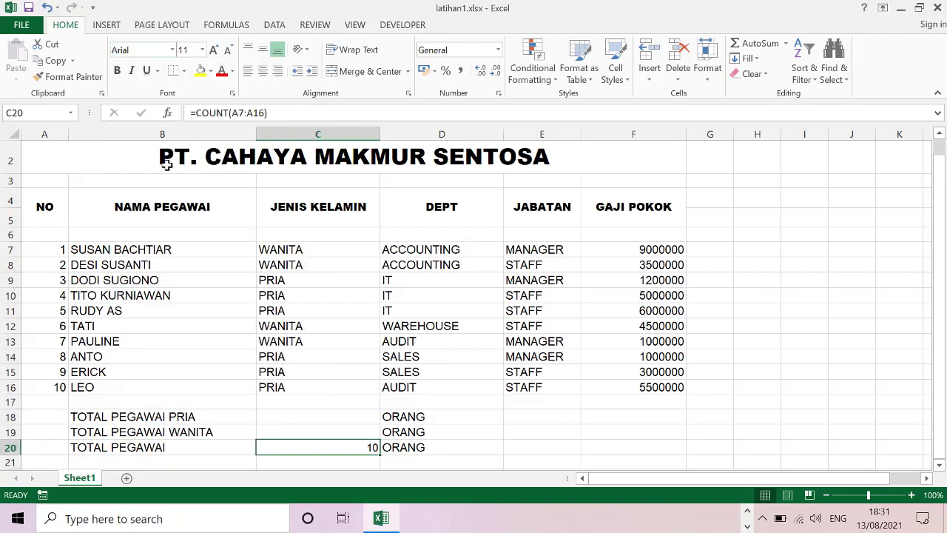
left_click(302, 416)
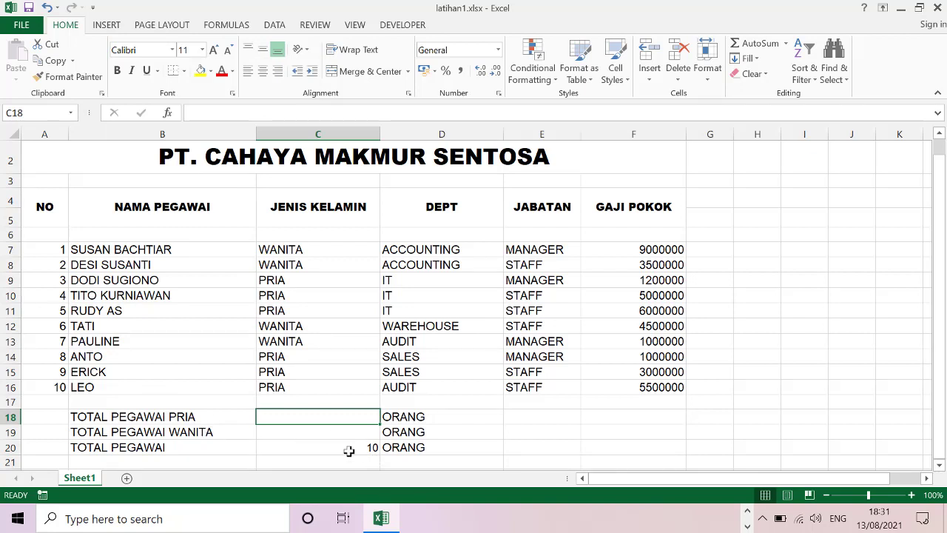
type("=")
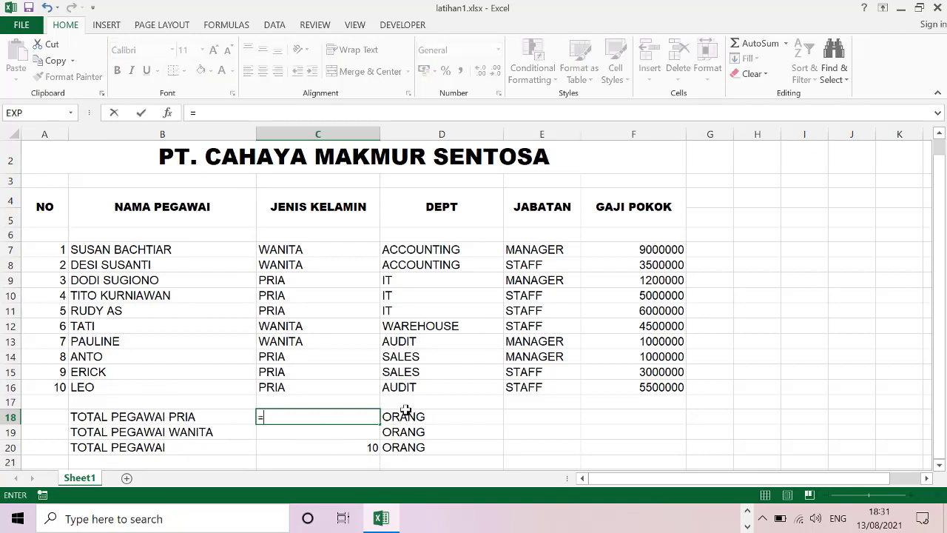
type("COUNT")
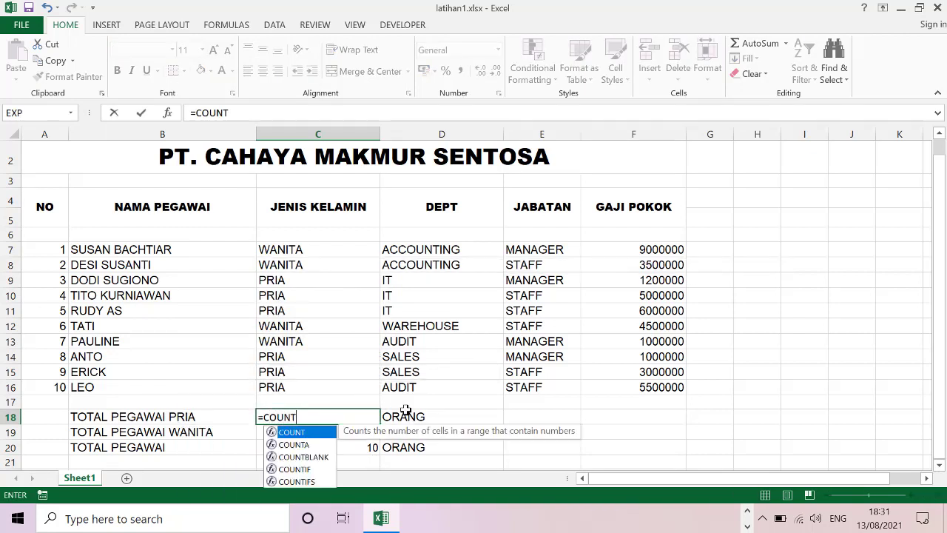
type("IF(")
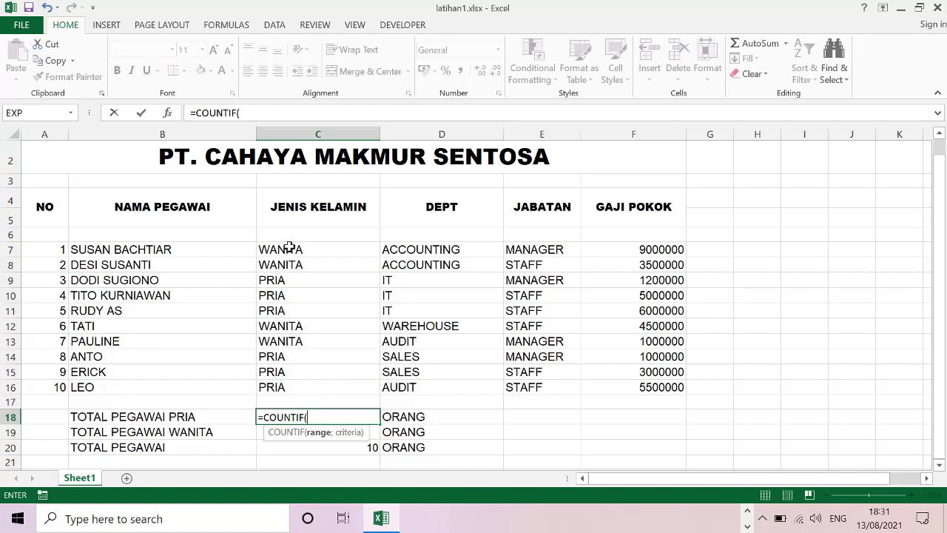
left_click_drag(289, 247, 288, 392)
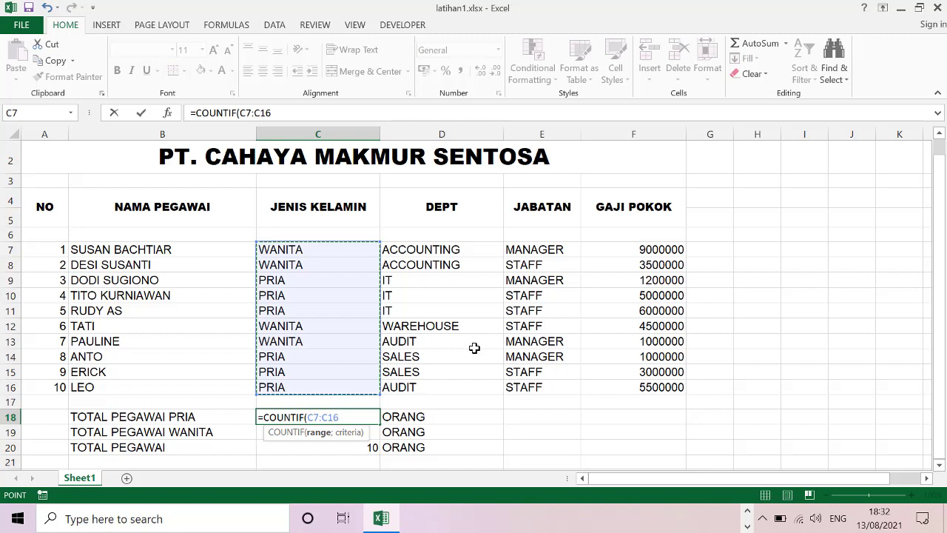
type(";\"PRIA")
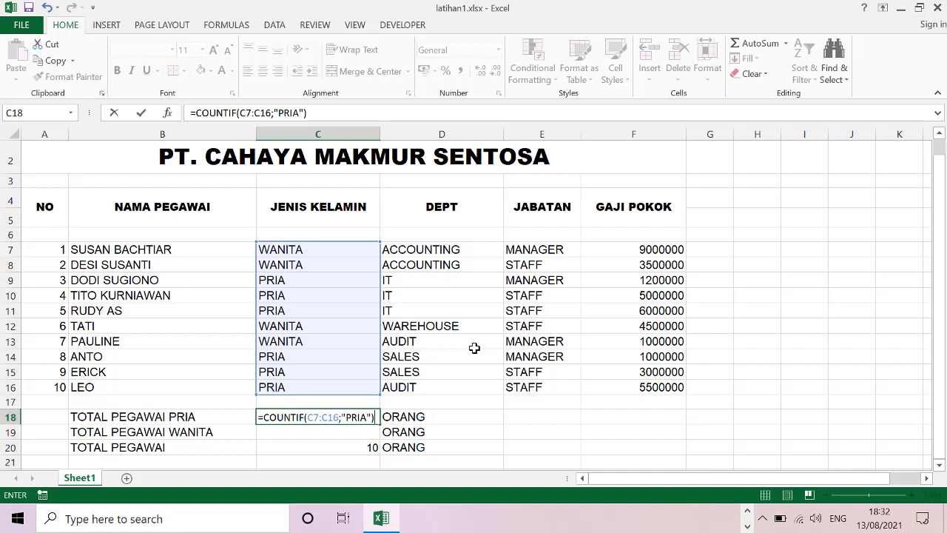
key("Return")
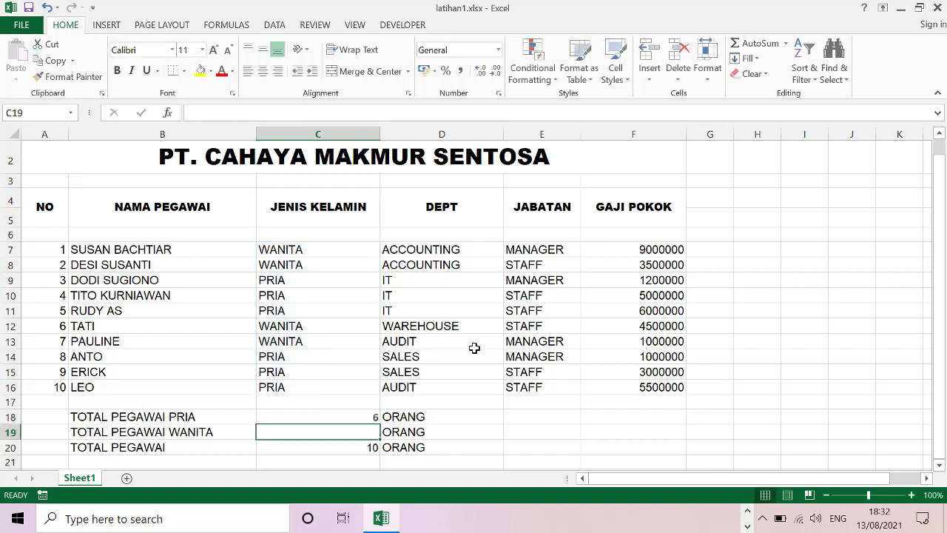
Type a COUNTIF formula for "WANITA" over C7:C16 in C19.
type("=S")
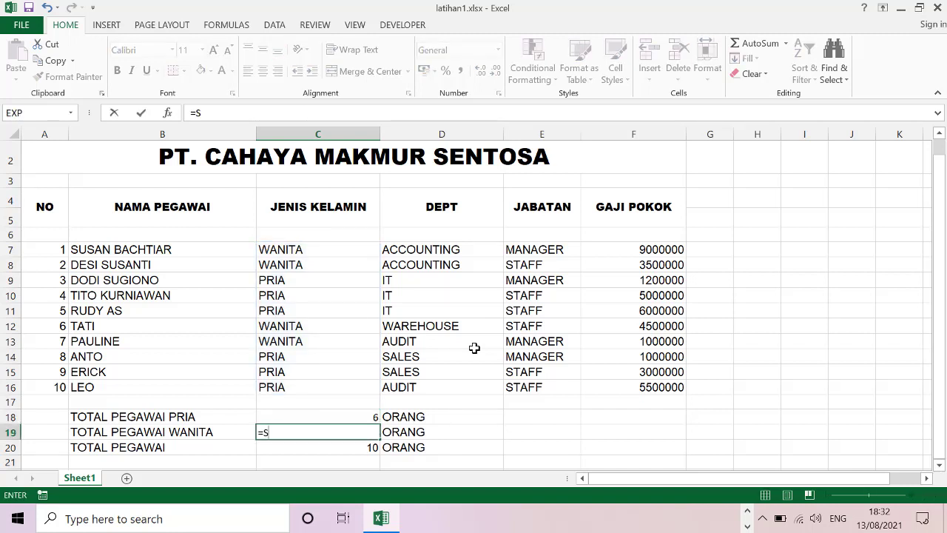
type("OUN")
key("BackSpace")
key("BackSpace")
type("CO")
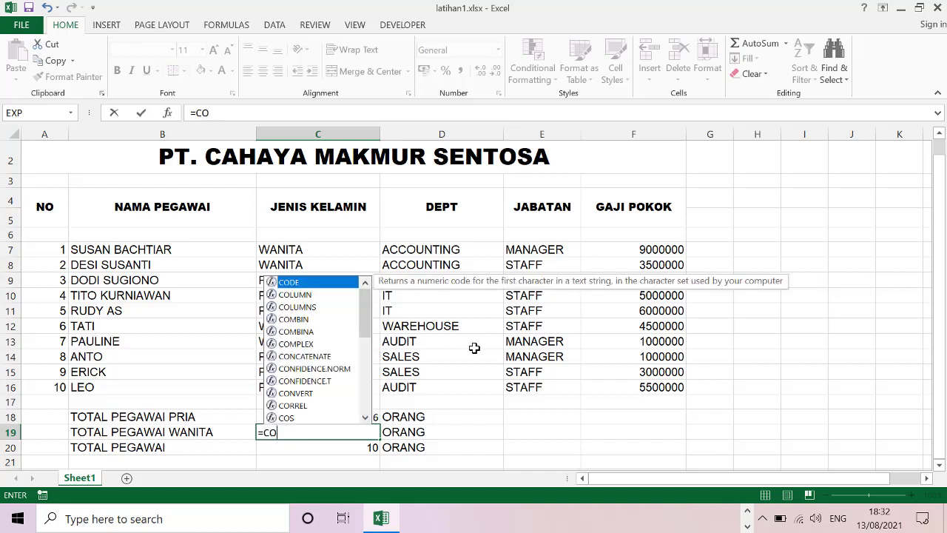
type("UNTIF(")
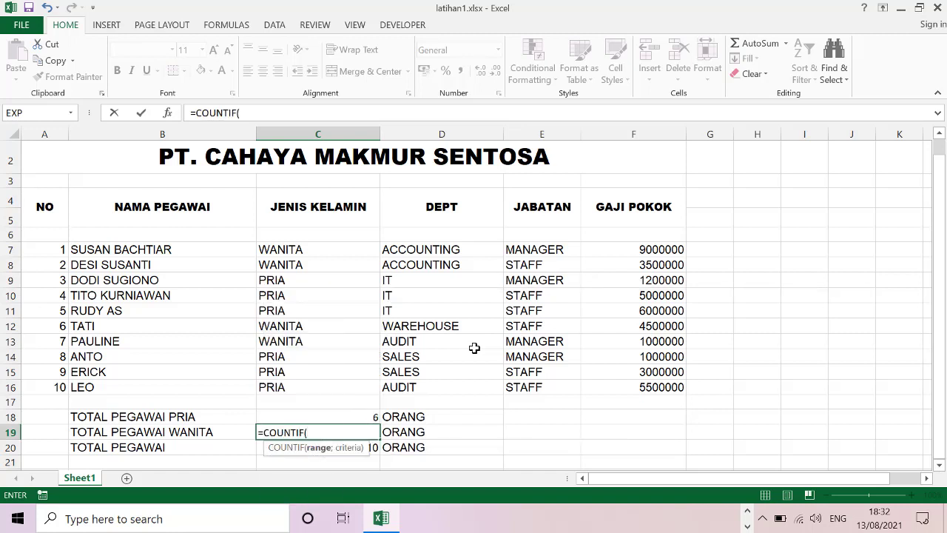
left_click_drag(282, 250, 298, 390)
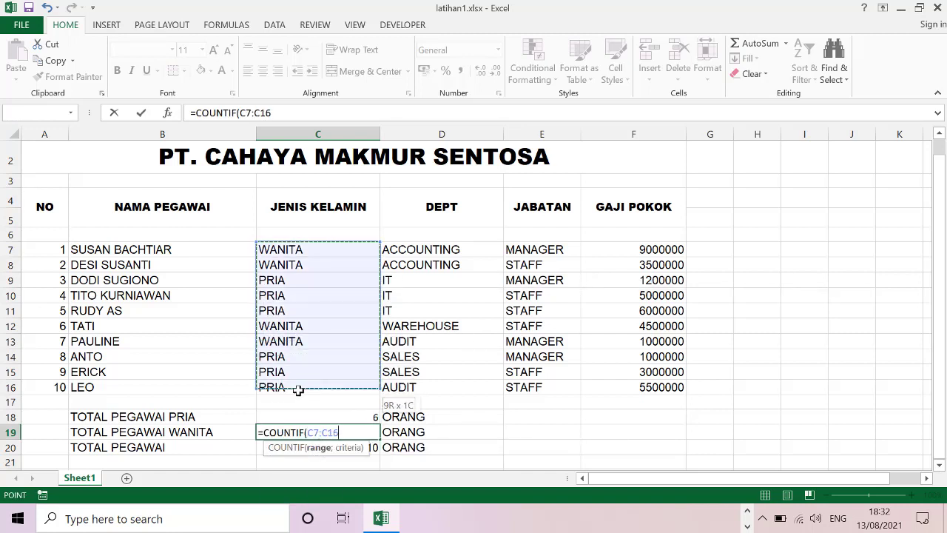
type(",")
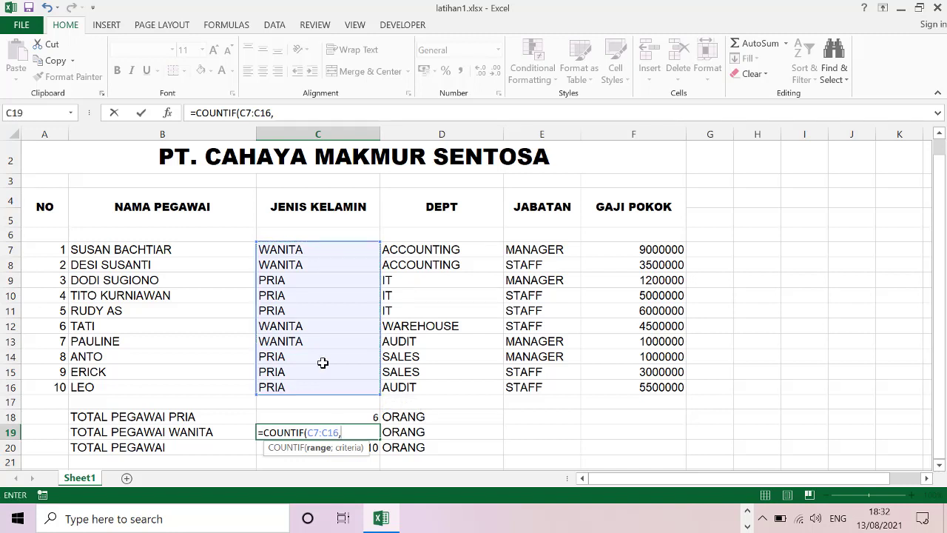
type("A\"")
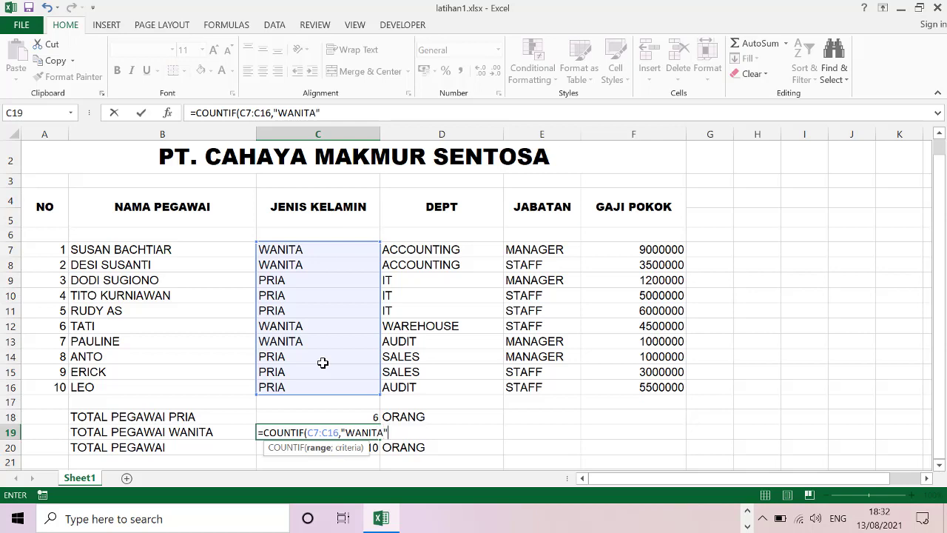
type(")")
key("Return")
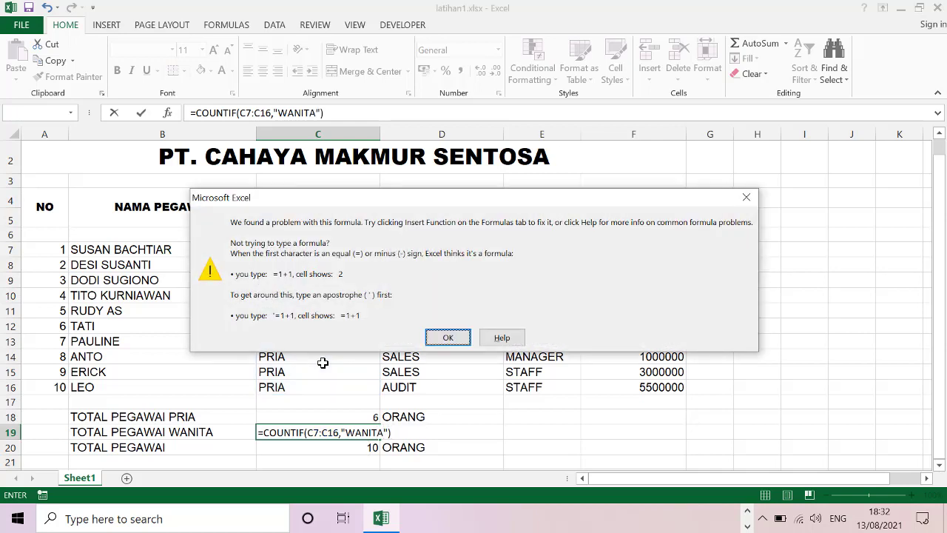
key("Return")
Replace the comma with a semicolon so C19 reads =COUNTIF(C7:C16;"WANITA"), showing 4.
key("End")
key("Left")
key("Left")
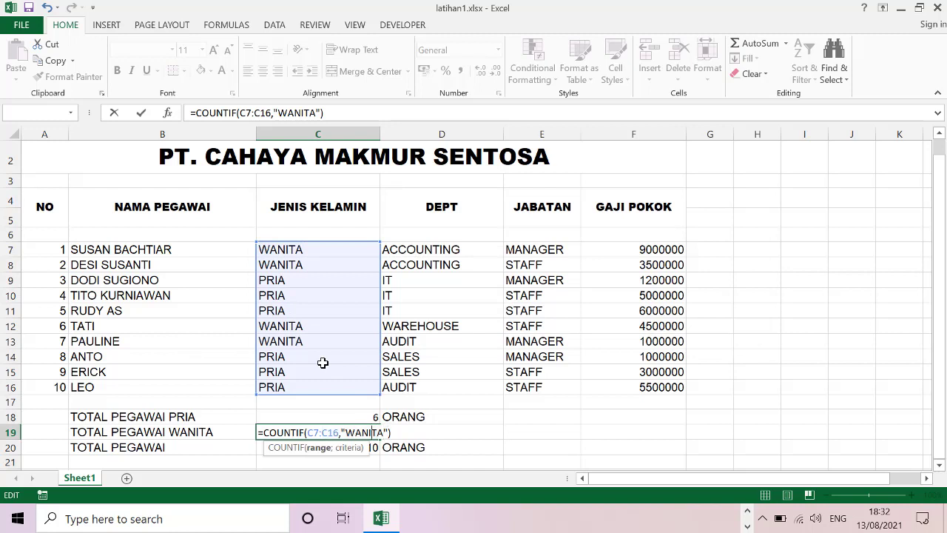
key("BackSpace")
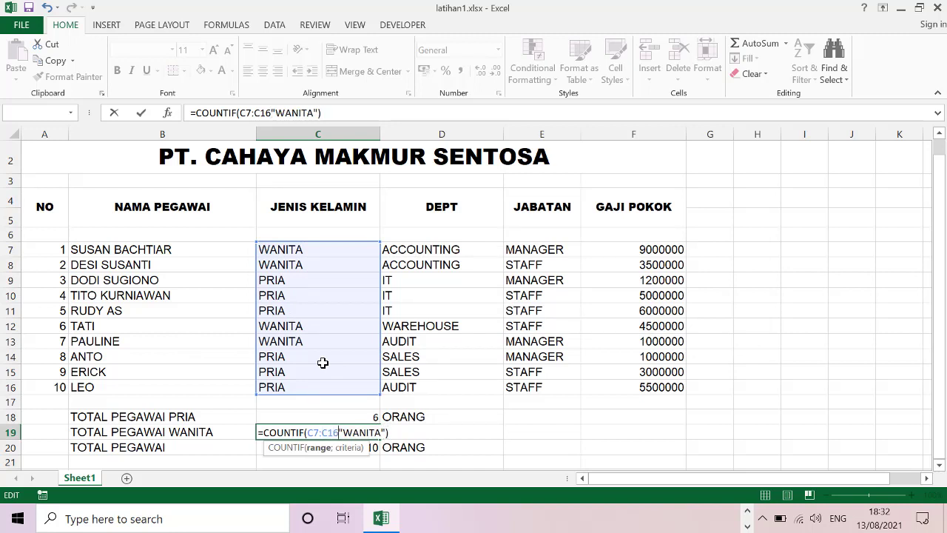
type(";")
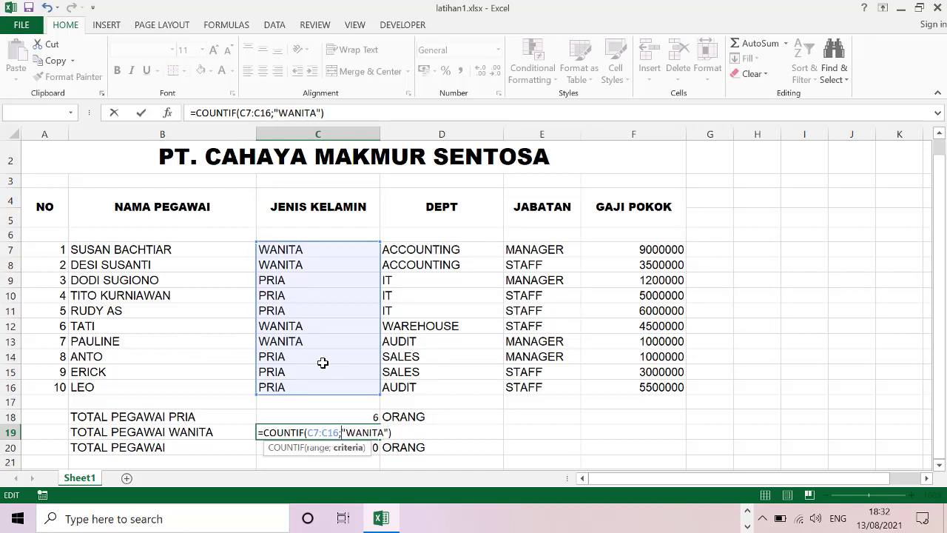
key("Return")
key("Up")
key("Right")
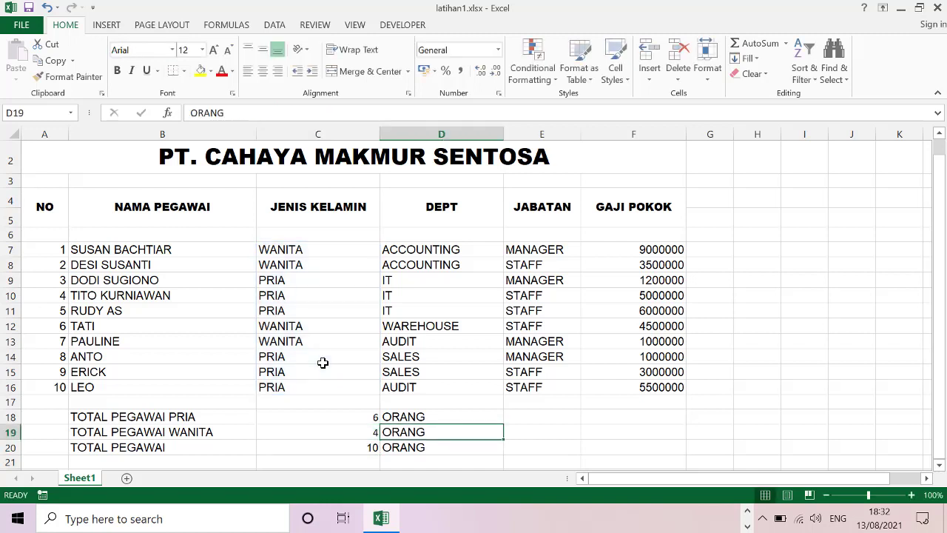
key("Left")
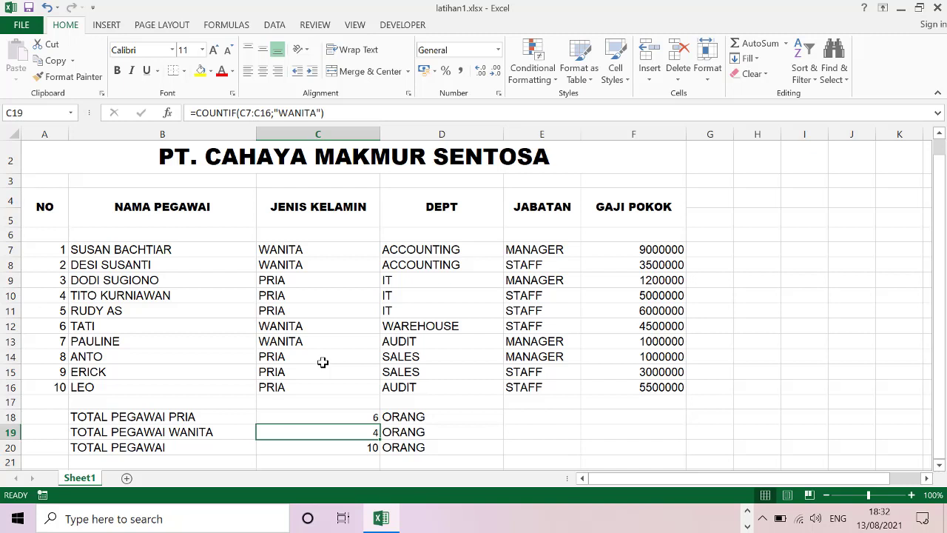
Apply the Arial font to the count cells C18:C19.
left_click_drag(359, 417, 366, 430)
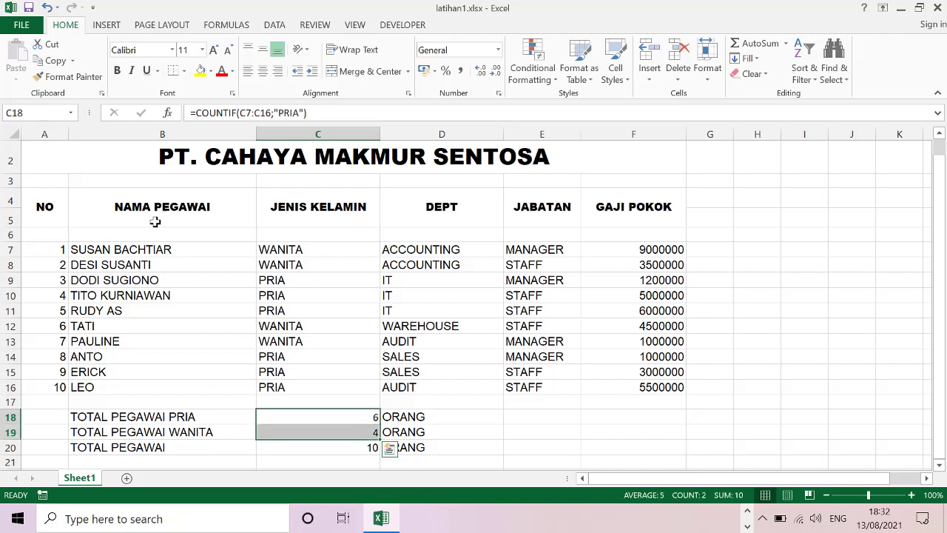
left_click(173, 50)
left_click(133, 167)
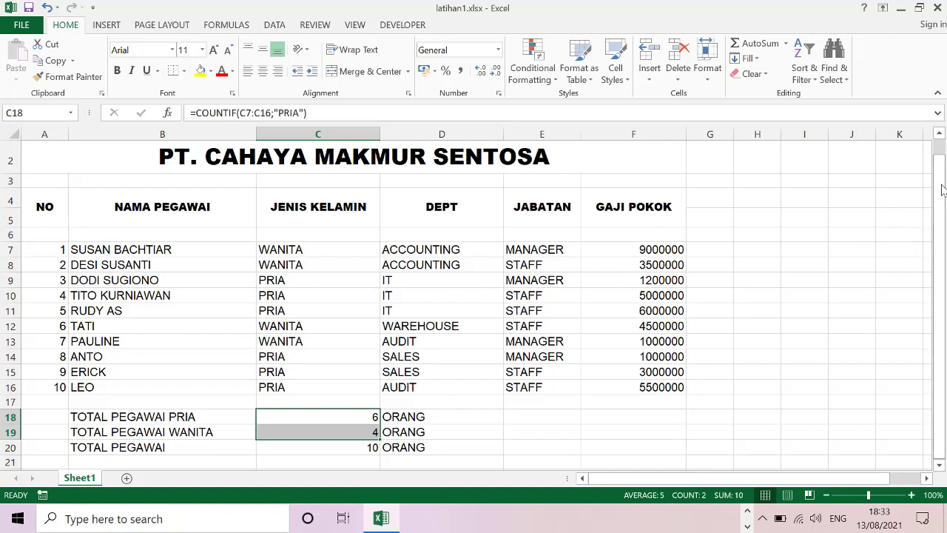
left_click_drag(942, 190, 944, 267)
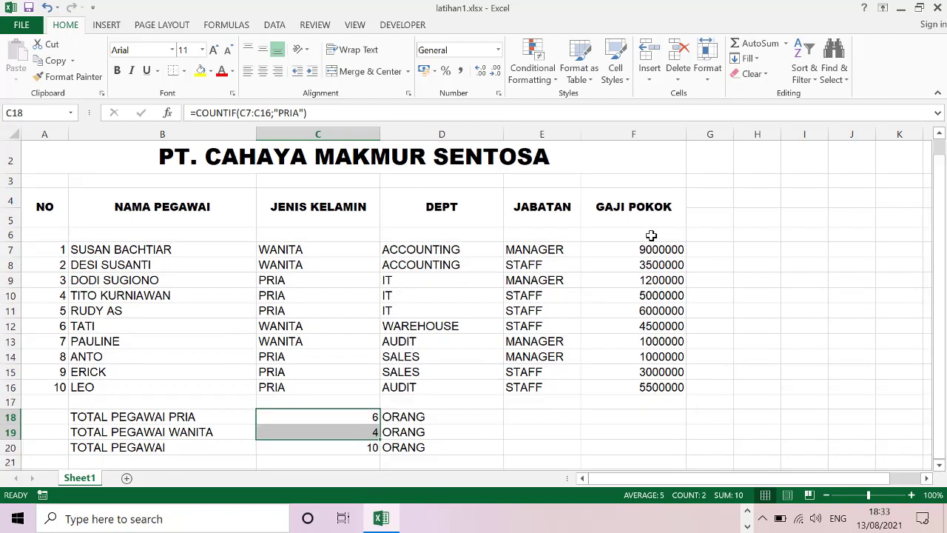
Give salaries F7:F16 comma style with two decimals, e.g. 9.000.000,00.
left_click_drag(643, 249, 657, 387)
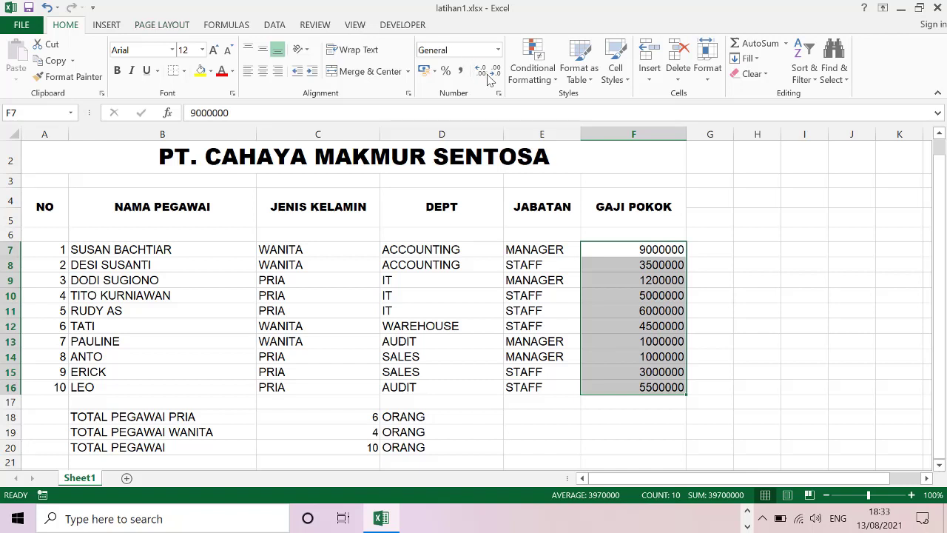
left_click(462, 70)
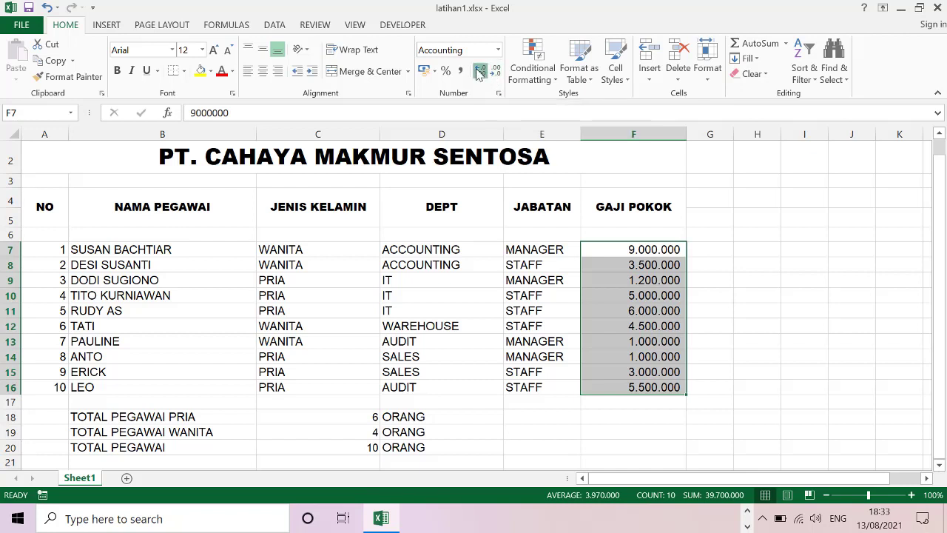
left_click(480, 72)
left_click(480, 72)
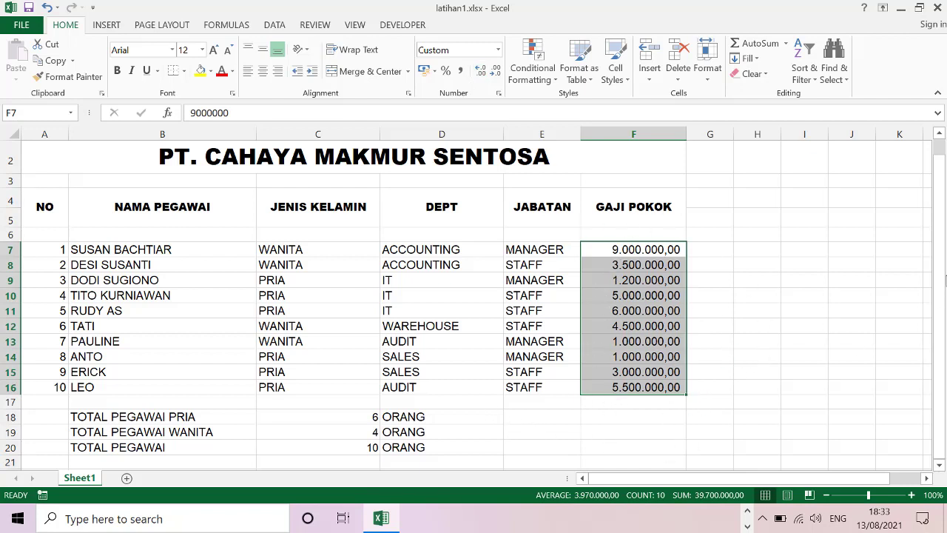
left_click_drag(941, 278, 944, 450)
left_click(939, 466)
left_click(155, 430)
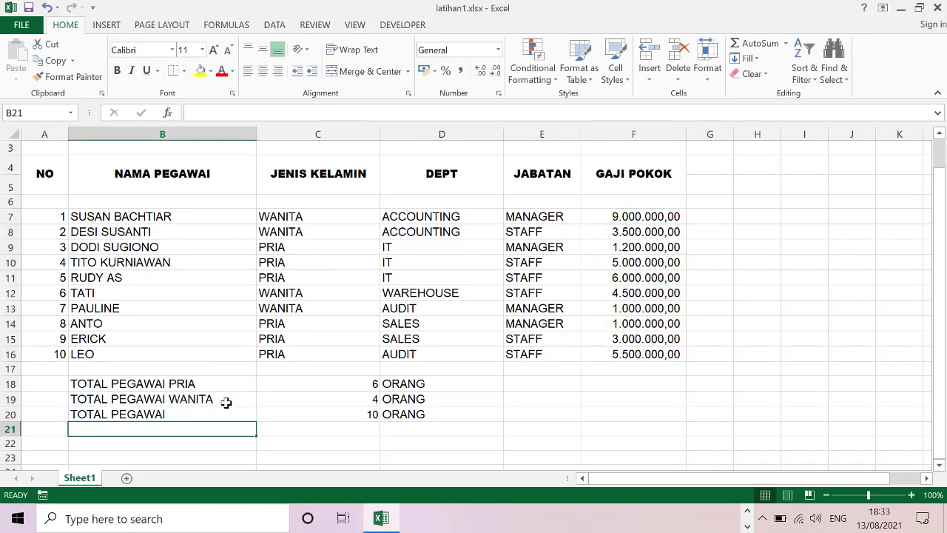
Type the label TOTAL GAJI POKOK in B21.
type("TOTAL GAJI POKOK")
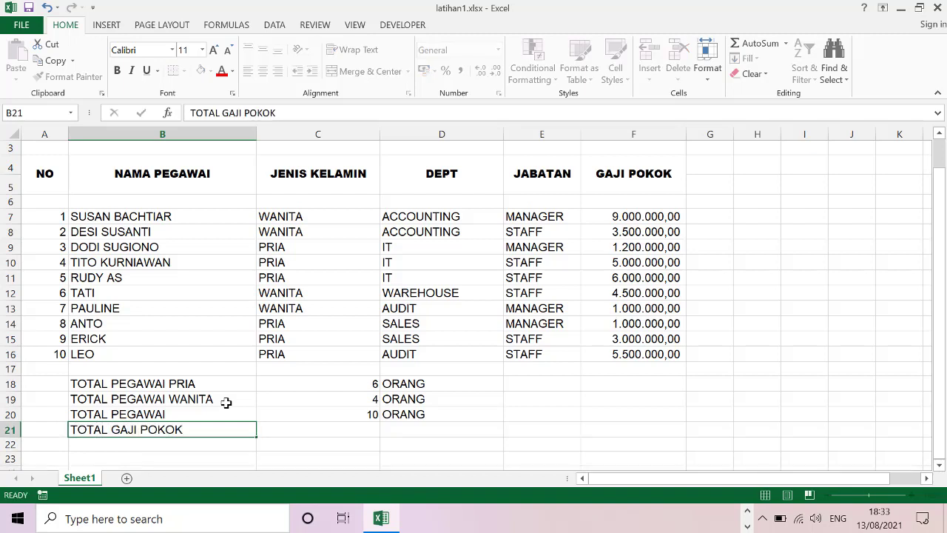
key("Return")
key("Up")
key("Up")
key("Right")
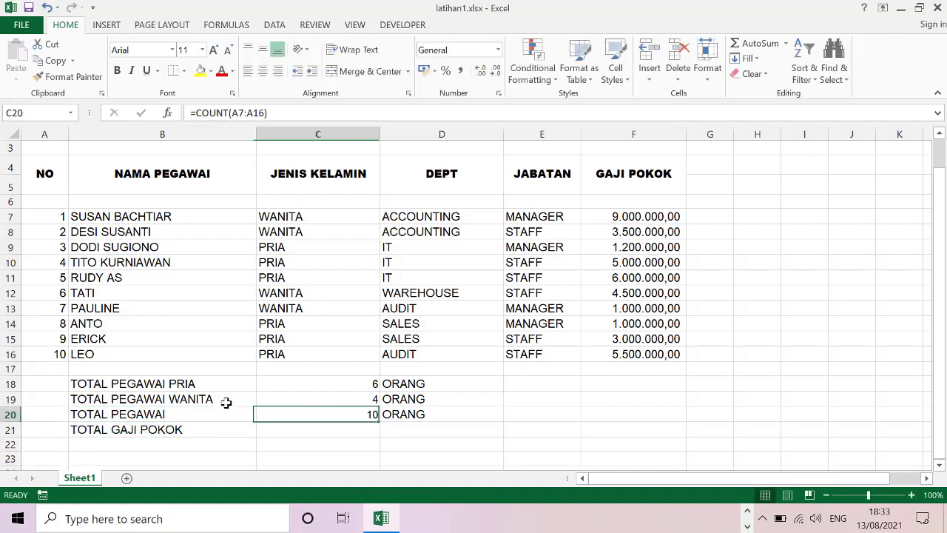
key("Right")
key("Right")
key("Right")
key("Down")
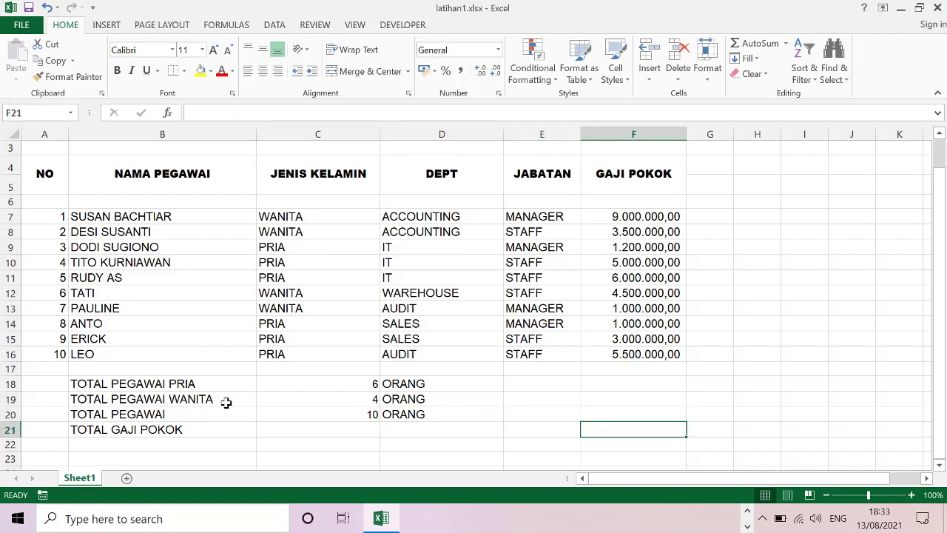
Enter =SUM(F7:F16) in F21 for a total of 39.700.000,00.
left_click(786, 43)
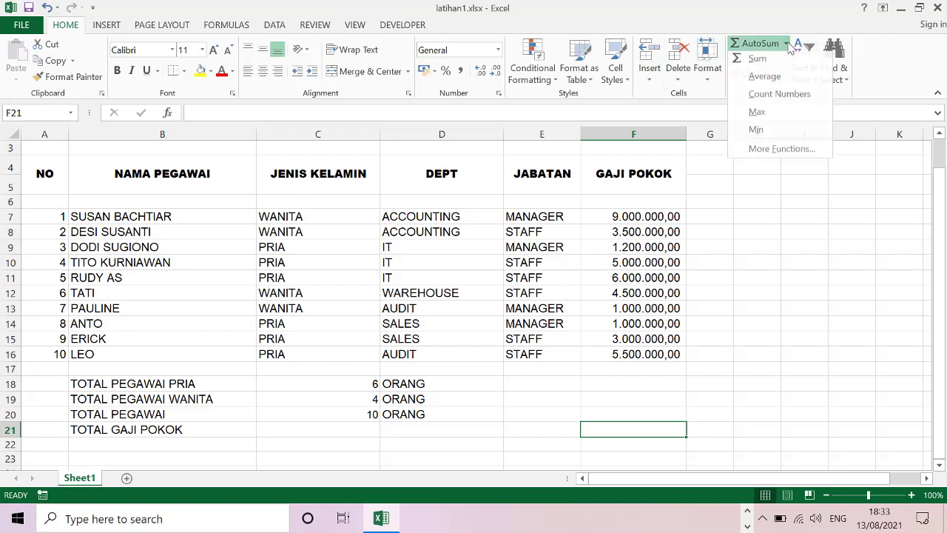
left_click(758, 61)
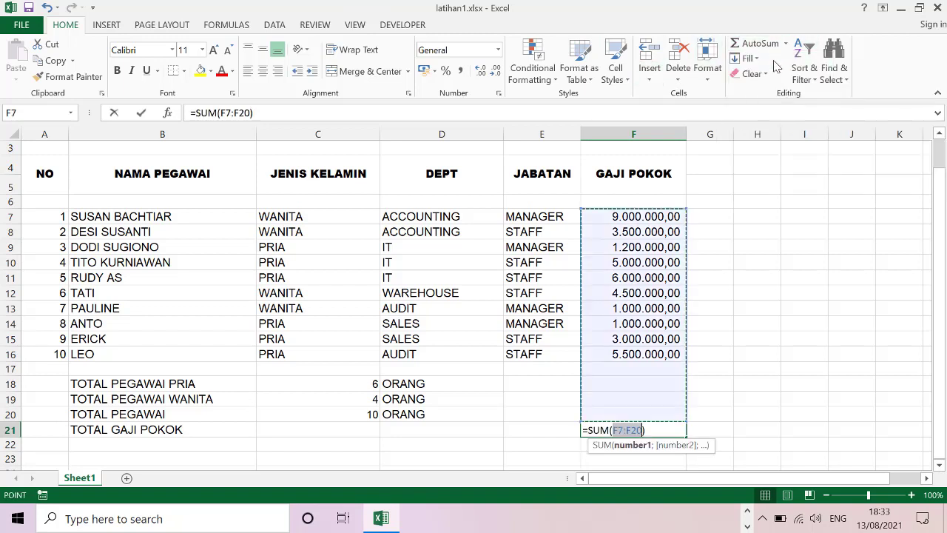
key("Return")
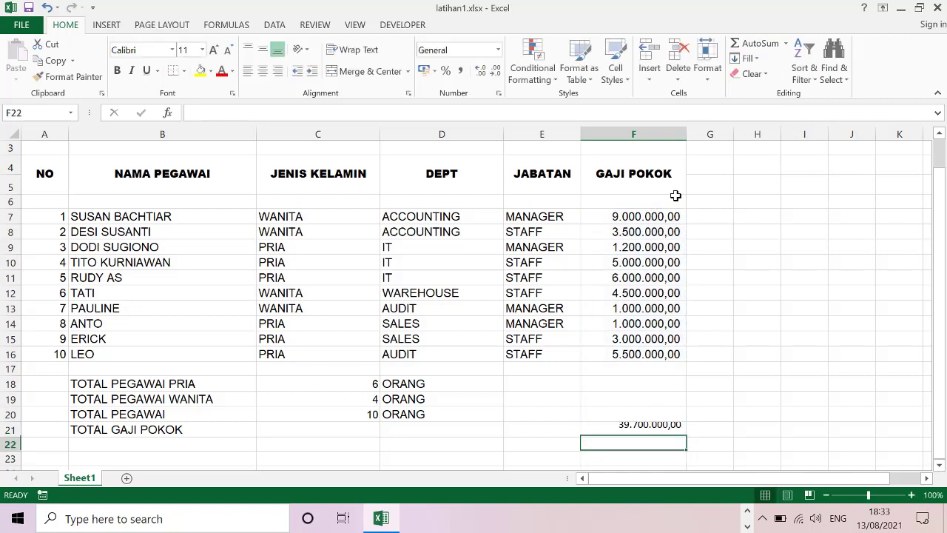
key("Up")
type("=")
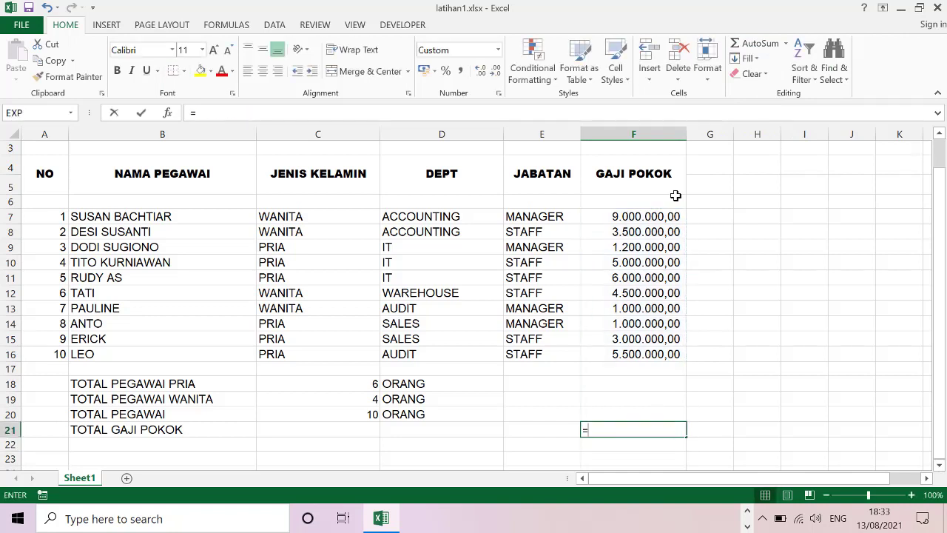
type("SUM(")
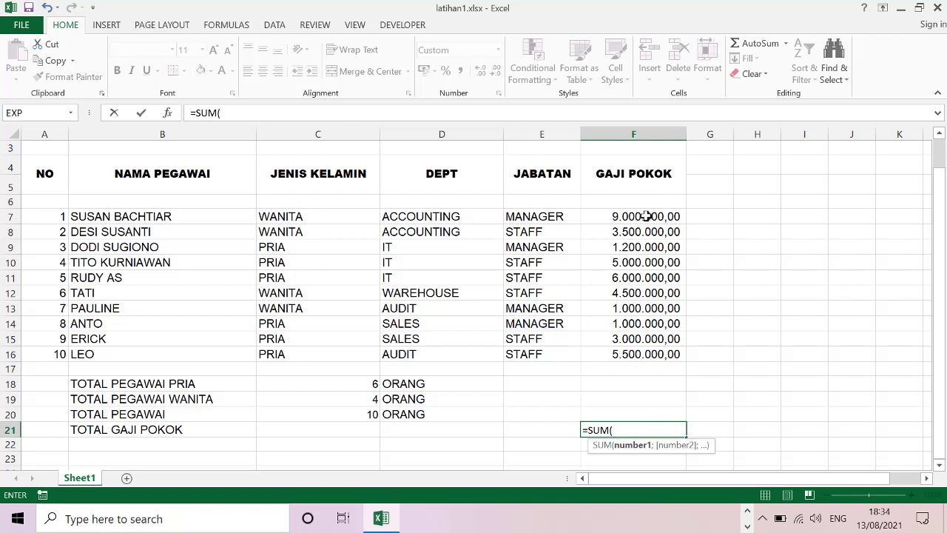
left_click_drag(646, 216, 666, 355)
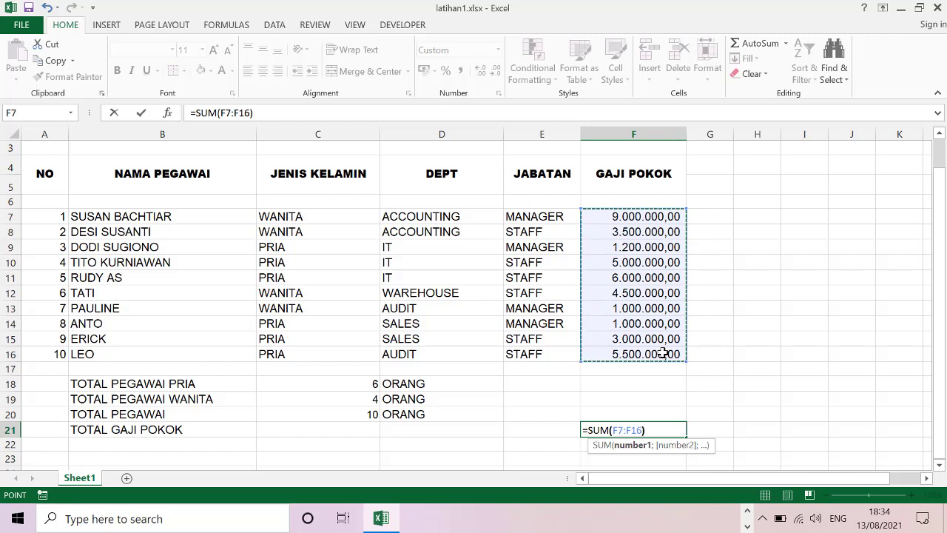
type(")")
key("Return")
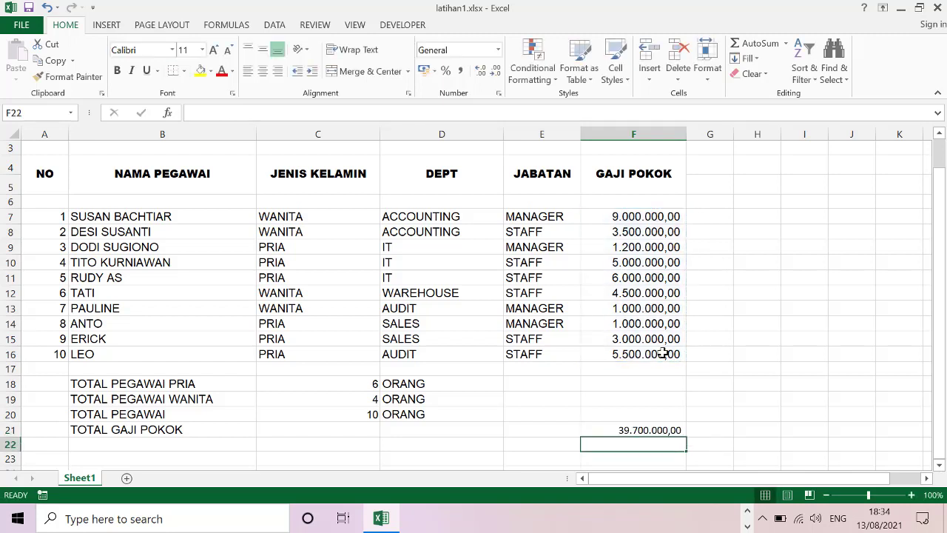
key("Up")
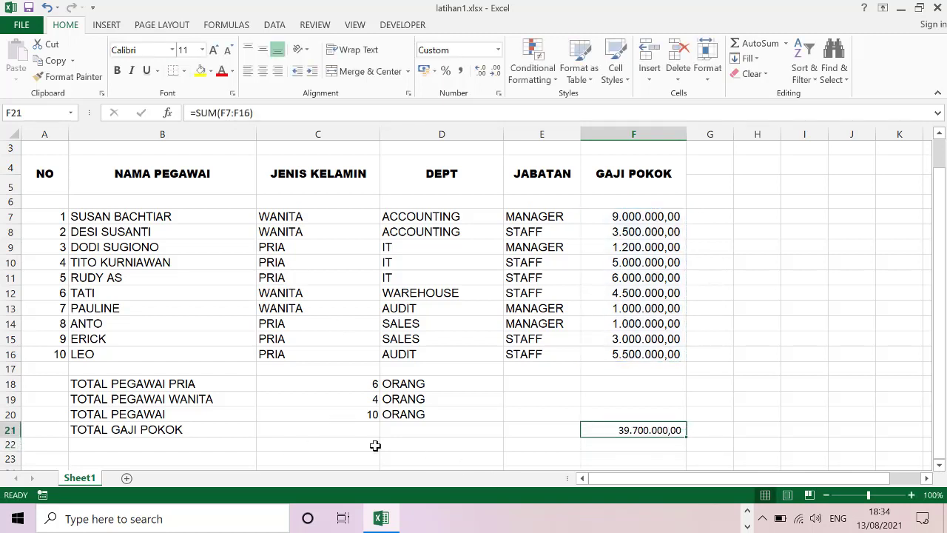
Cut the TOTAL GAJI POKOK label from B21 and paste it into D21.
left_click(316, 430)
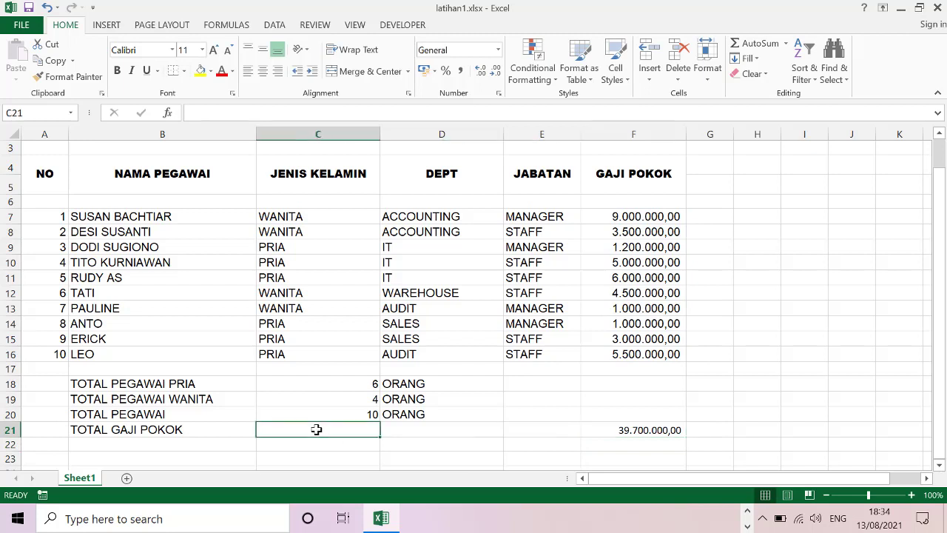
left_click(183, 430)
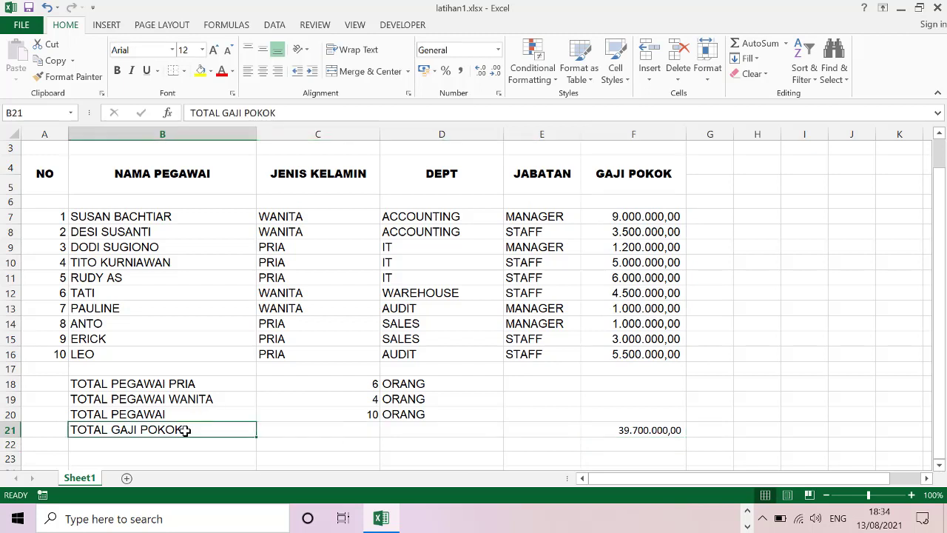
key("ctrl+x")
key("Right")
key("Right")
key("Right")
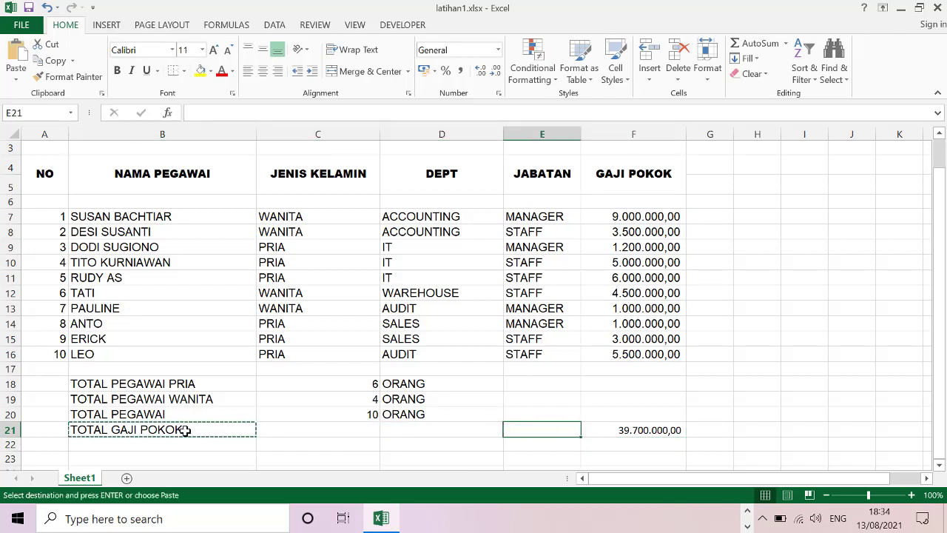
key("Return")
key("Left")
key("Right")
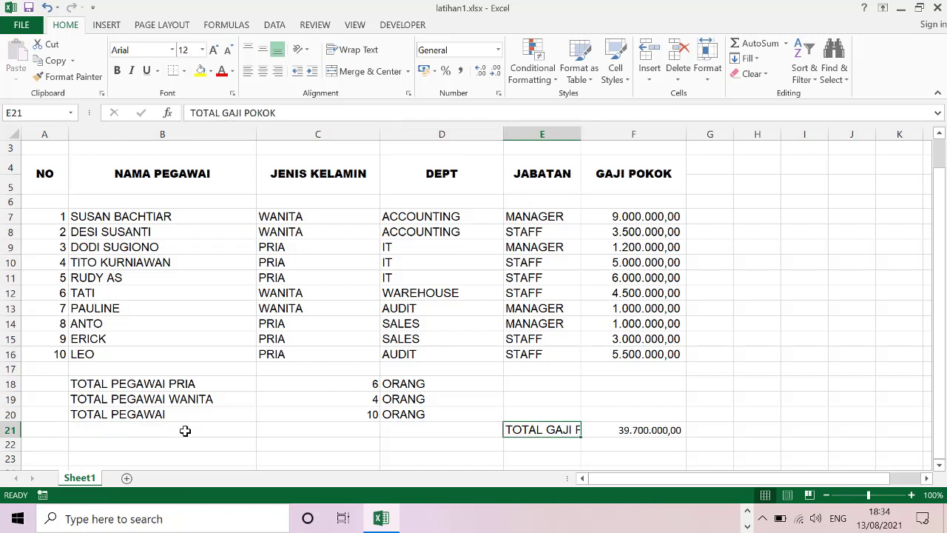
key("ctrl+x")
key("Left")
key("Return")
Merge and center the TOTAL GAJI POKOK label across D21:E21.
key("shift+Right")
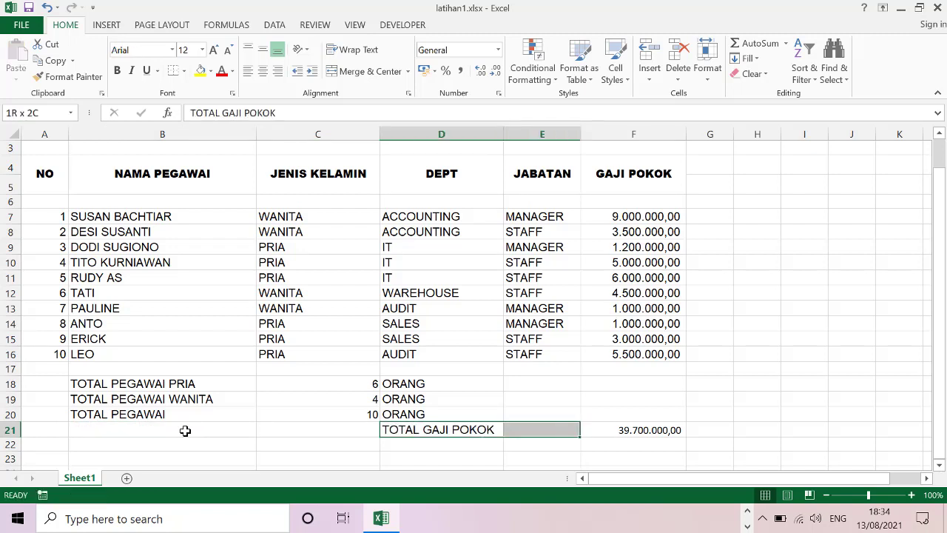
left_click(407, 71)
left_click(382, 97)
left_click(614, 417)
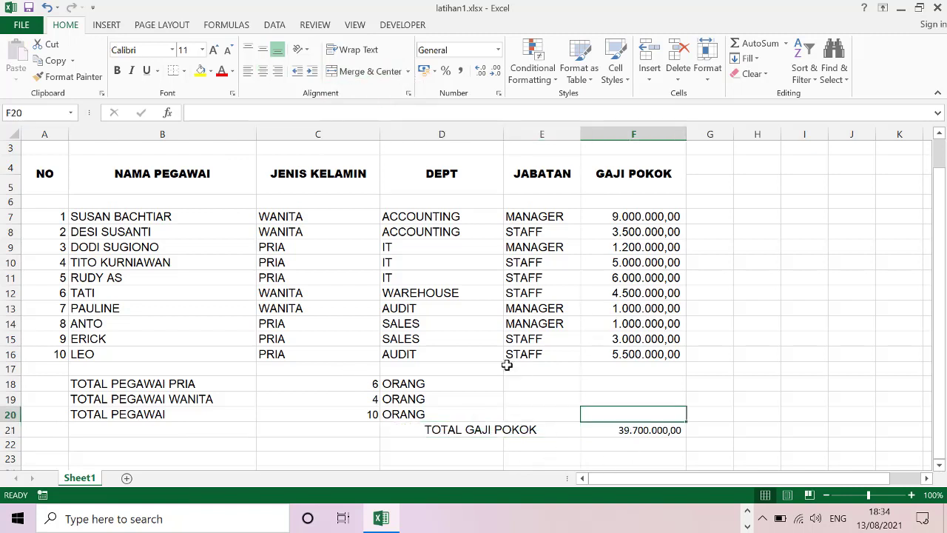
left_click(588, 428)
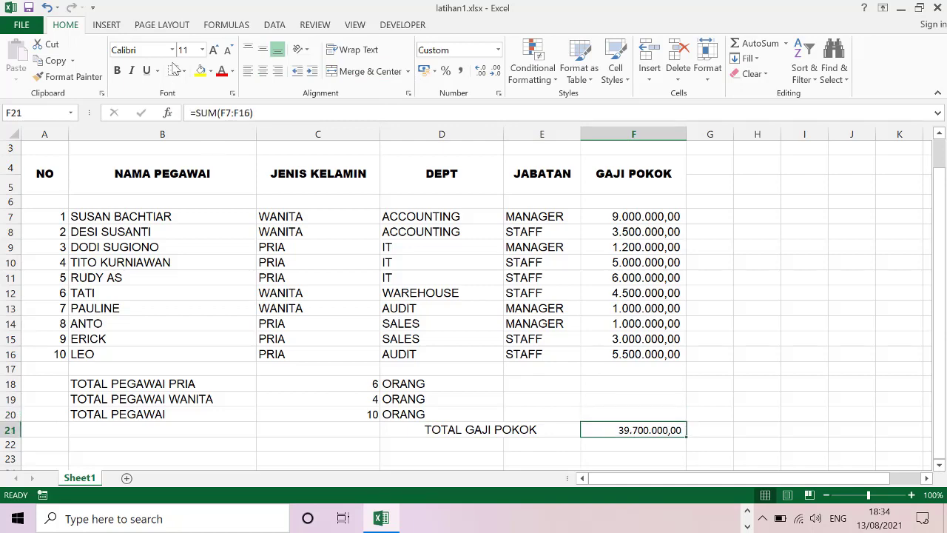
Set the 39.700.000,00 salary total to Arial, then select table range A4:F16.
left_click(174, 50)
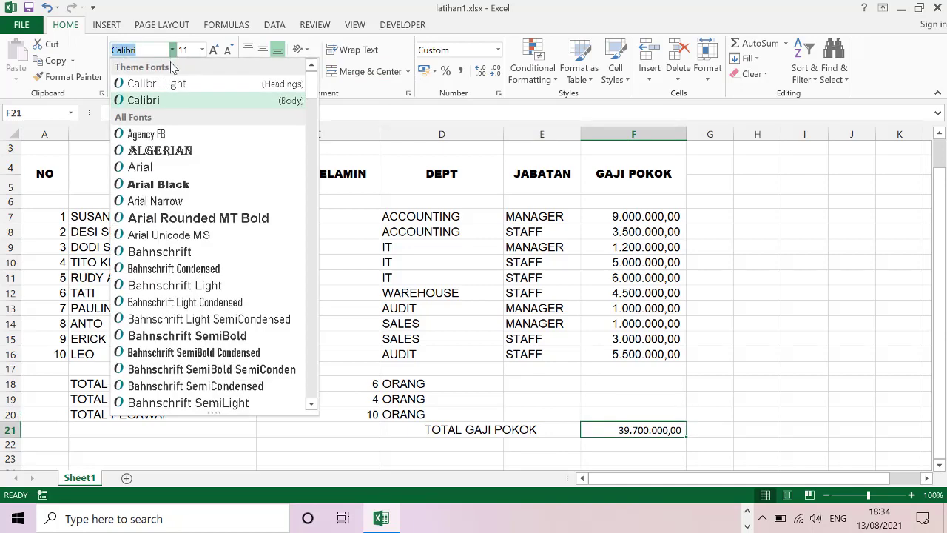
left_click(178, 170)
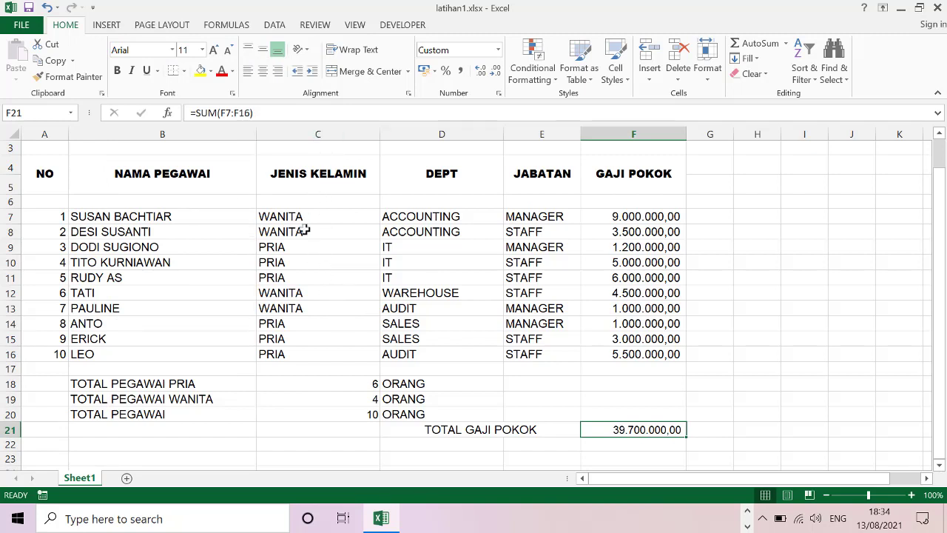
left_click(52, 169)
left_click_drag(942, 274, 940, 205)
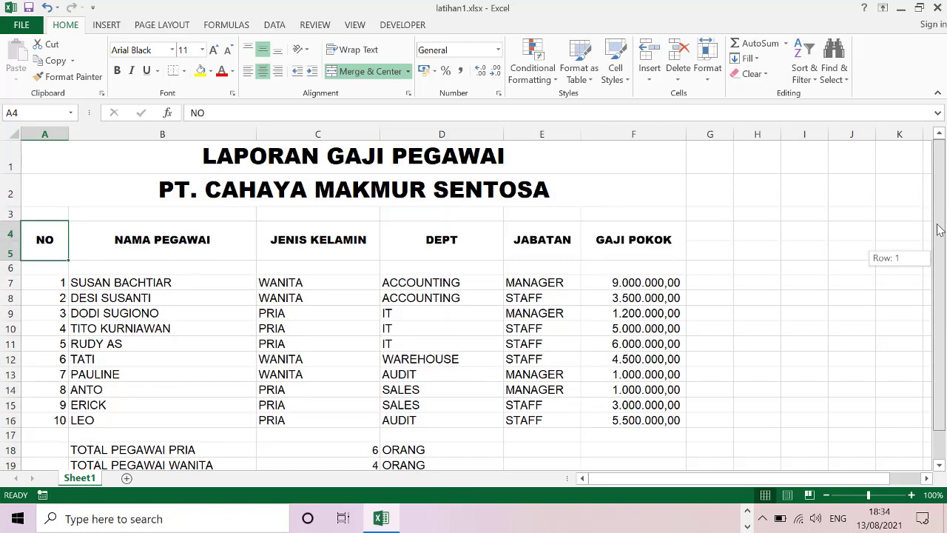
left_click_drag(44, 244, 634, 420)
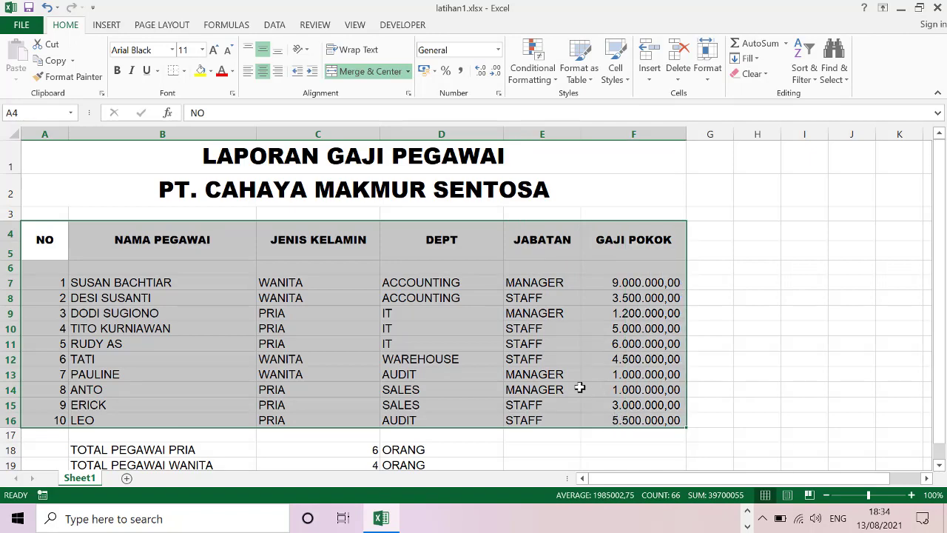
right_click(509, 333)
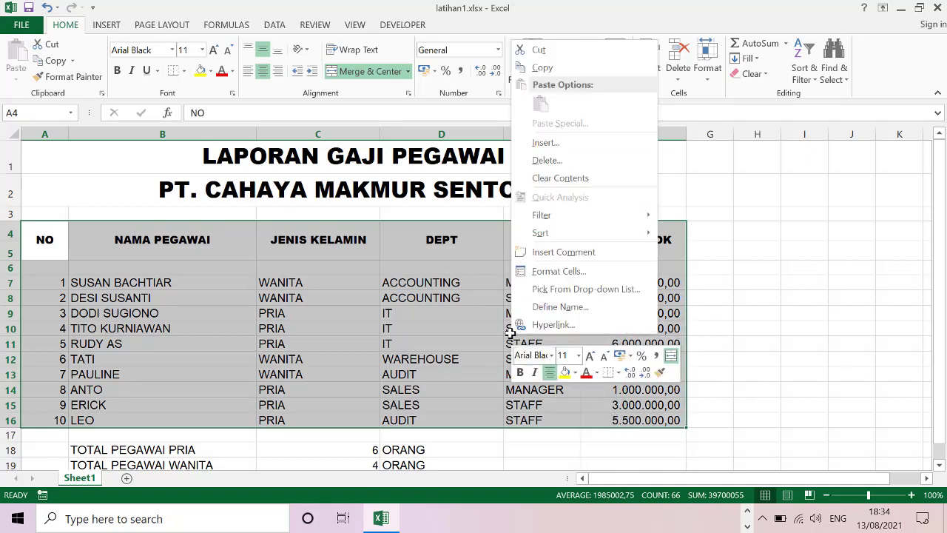
Apply an Outline border around the A4:F16 table through Format Cells.
left_click(548, 271)
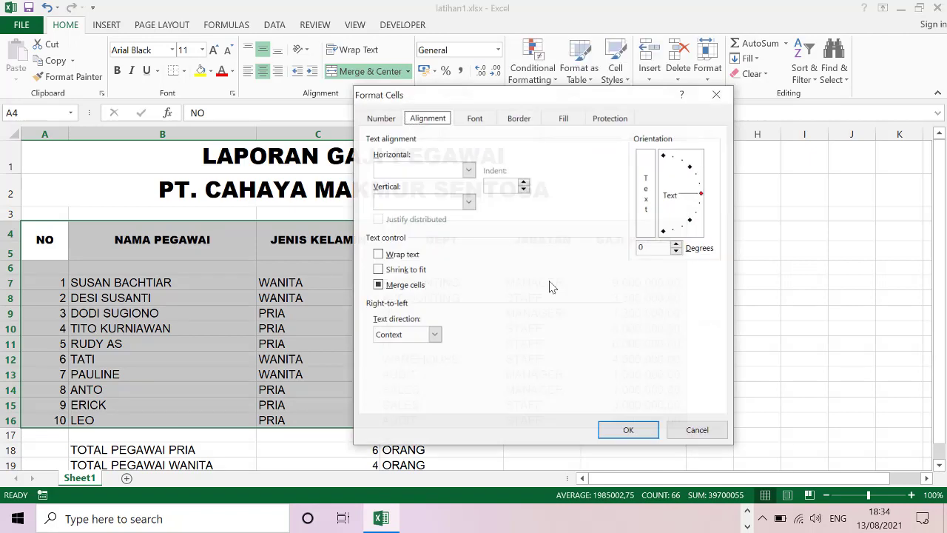
left_click(517, 119)
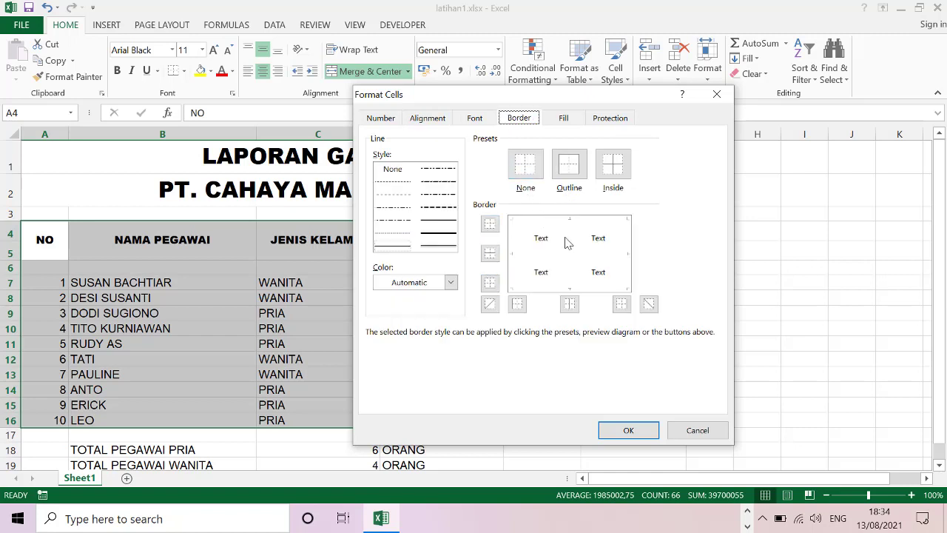
left_click(567, 168)
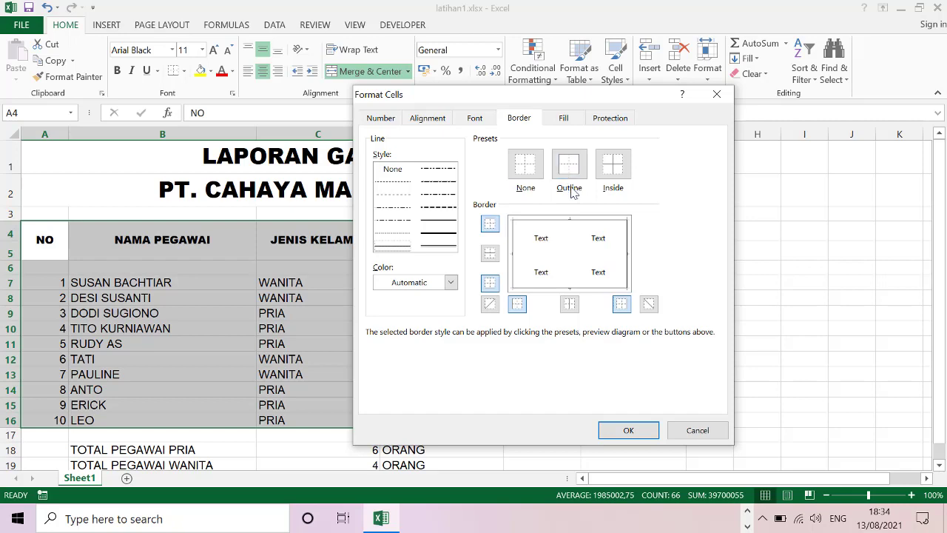
left_click(630, 431)
left_click(700, 390)
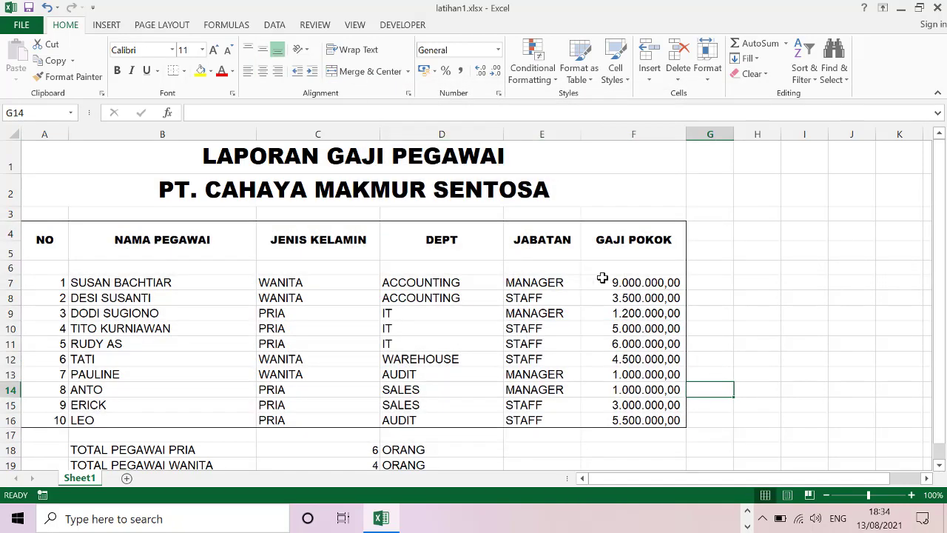
Add a bottom border beneath the table's header rows.
mouse_move(50, 231)
left_mouse_down()
mouse_move(637, 263)
mouse_move(646, 249)
left_mouse_up()
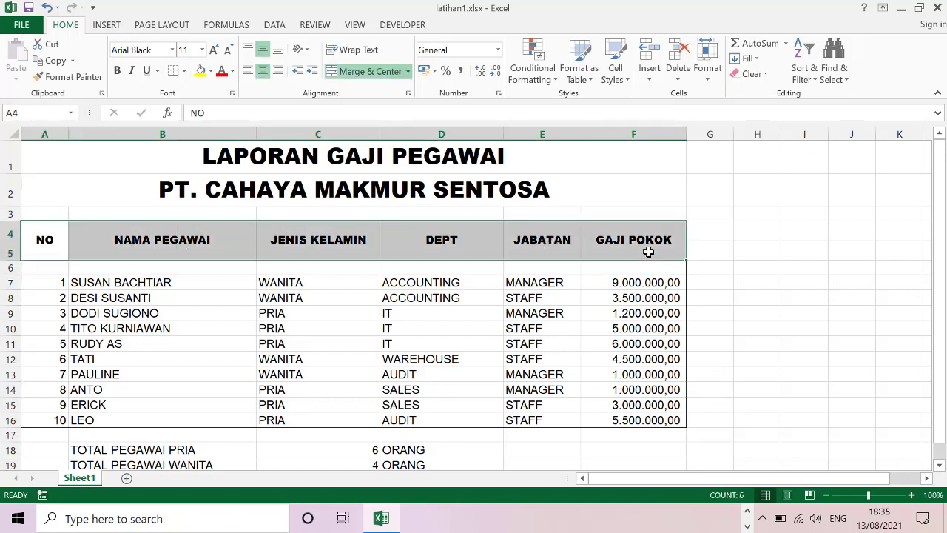
right_click(646, 249)
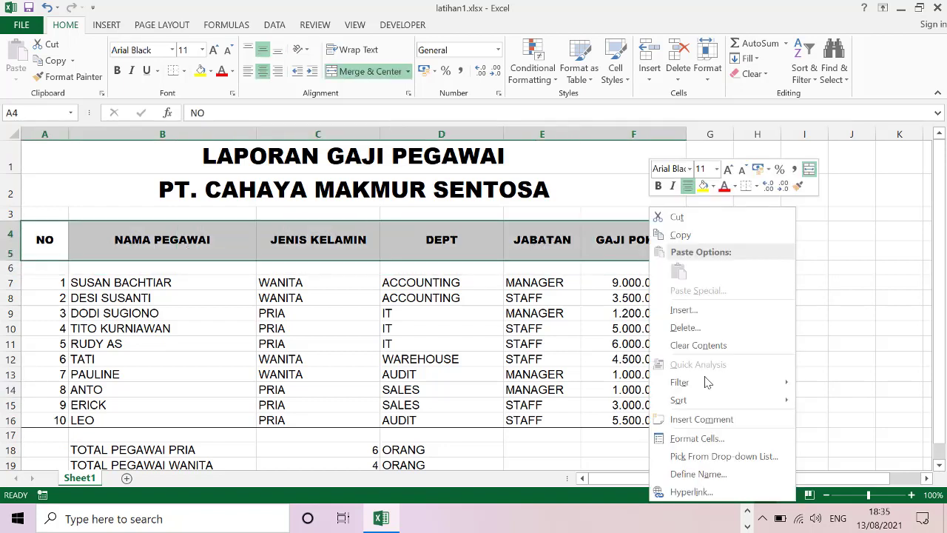
left_click(718, 439)
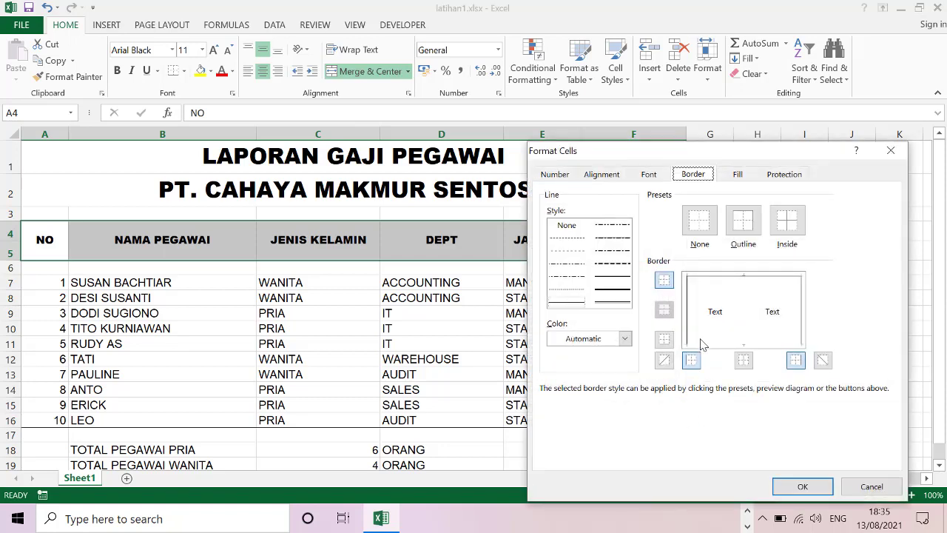
left_click(703, 344)
left_click(812, 486)
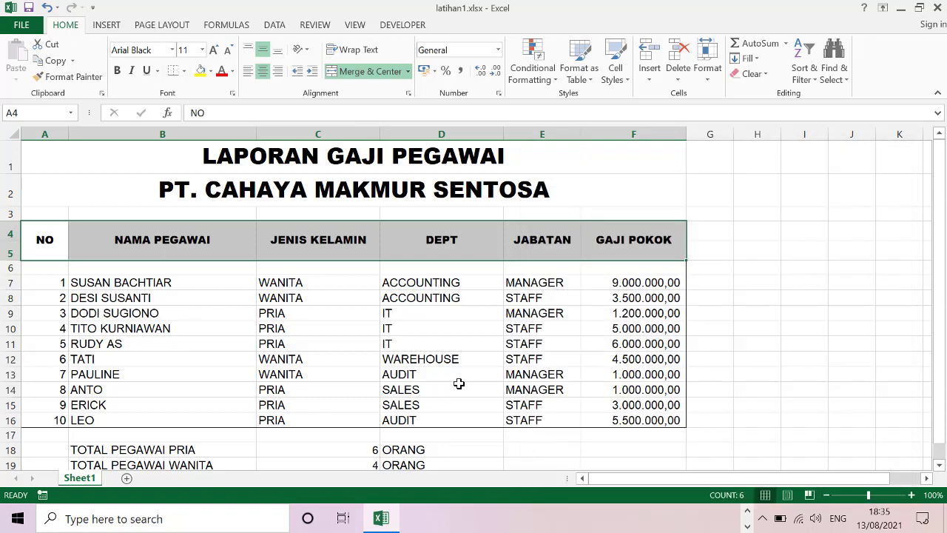
left_click(459, 383)
Add right borders to the NO and NAMA PEGAWAI columns, rows 4–16.
left_click_drag(52, 248, 55, 418)
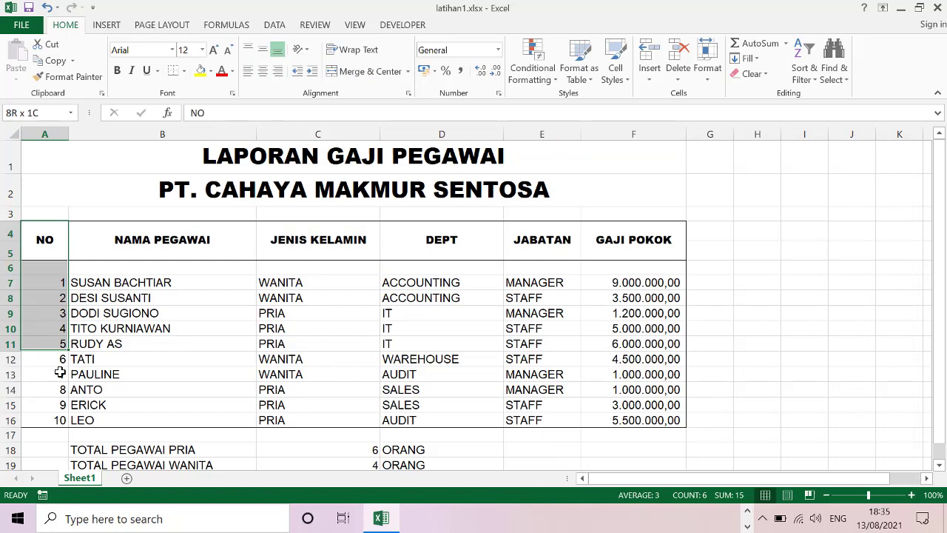
right_click(54, 419)
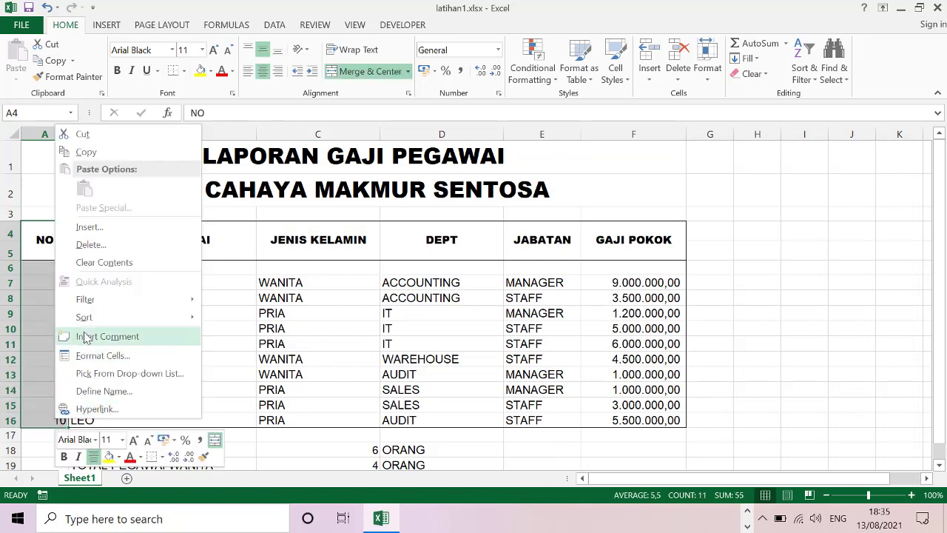
left_click(91, 356)
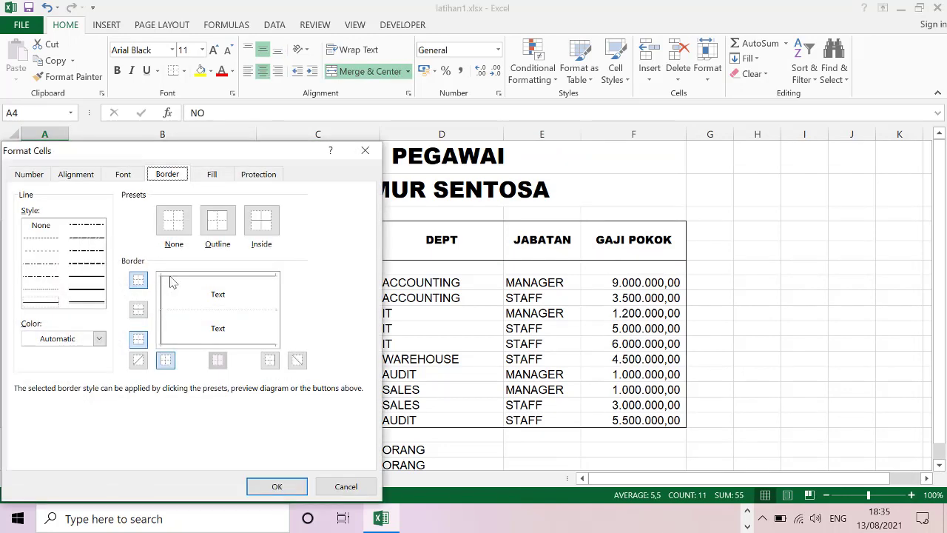
left_click(279, 320)
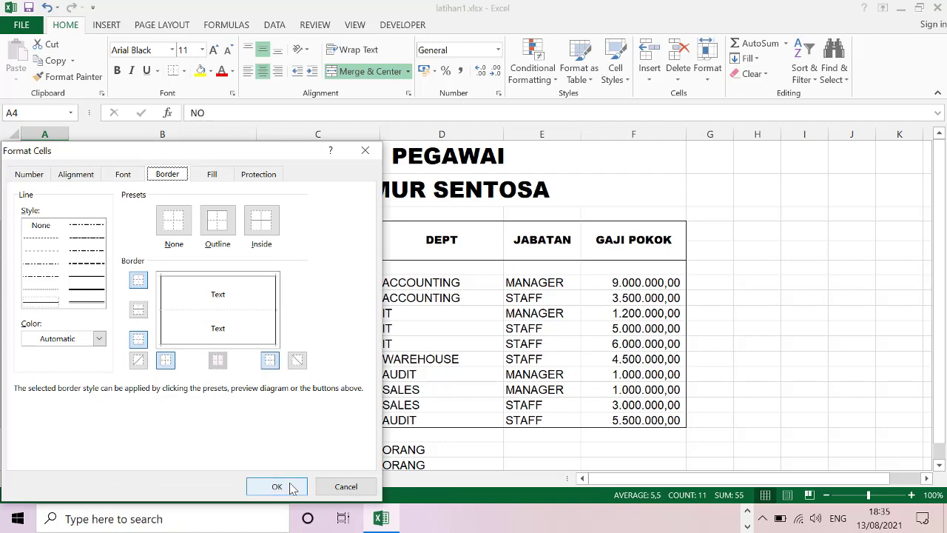
left_click(300, 486)
left_click_drag(225, 230, 232, 419)
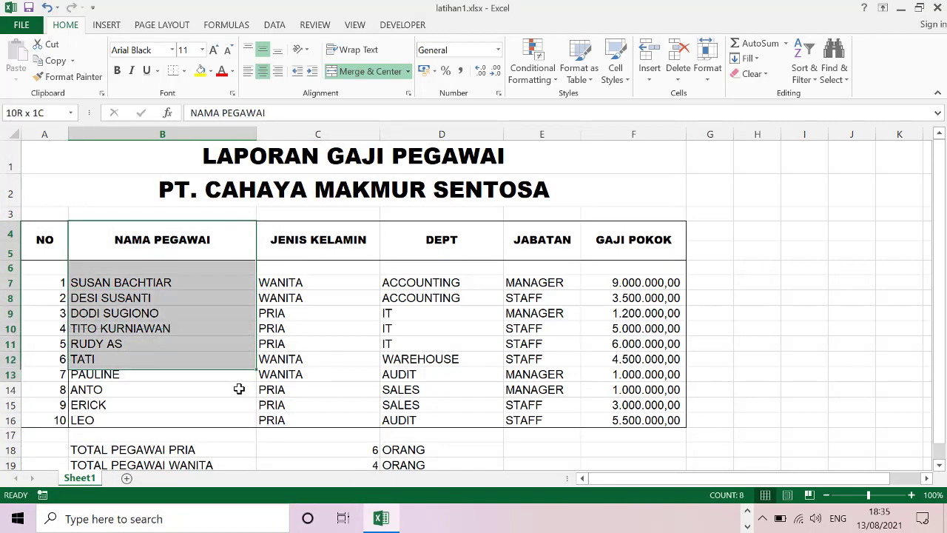
right_click(231, 419)
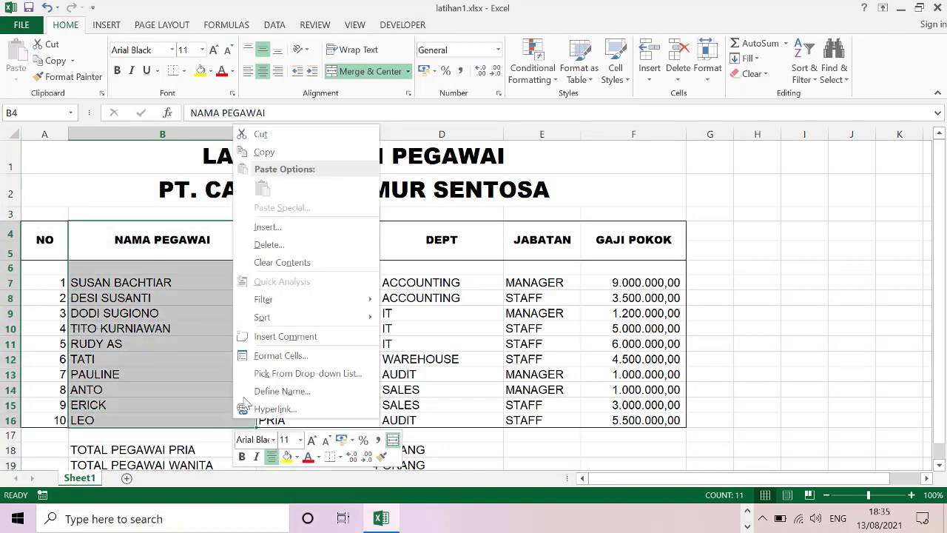
left_click(284, 358)
left_click(364, 305)
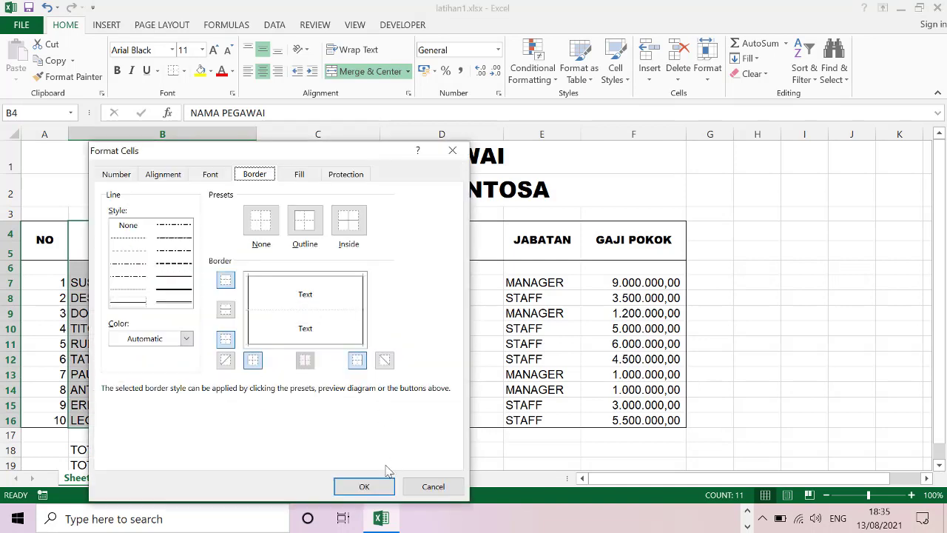
left_click(364, 486)
Add right borders to the JENIS KELAMIN and DEPT columns, rows 4–16.
left_click(328, 237)
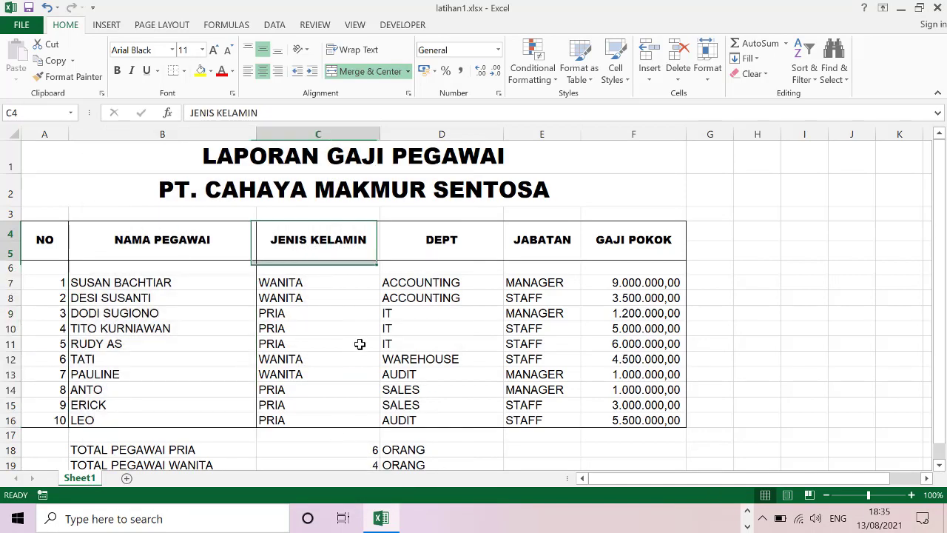
left_click_drag(360, 344, 353, 418)
right_click(353, 419)
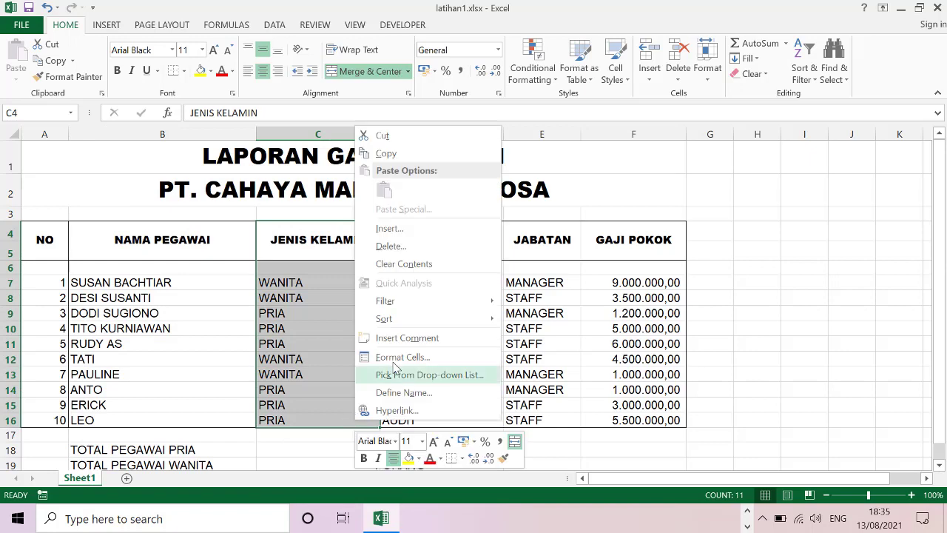
left_click(402, 356)
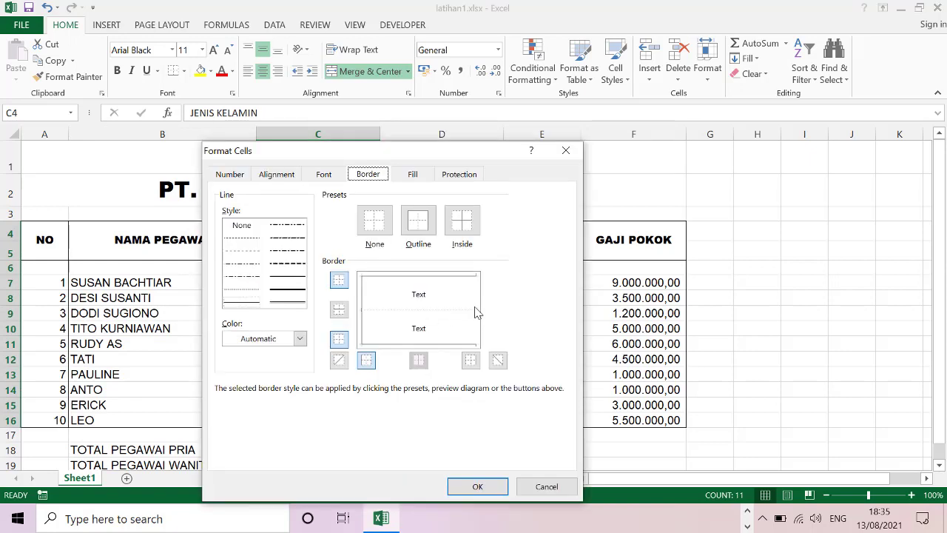
left_click(482, 486)
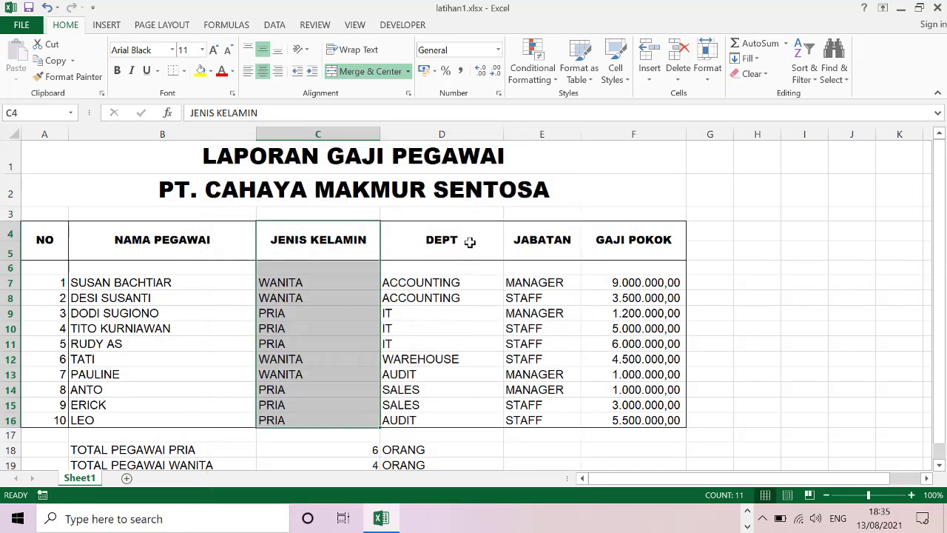
left_click_drag(470, 242, 492, 418)
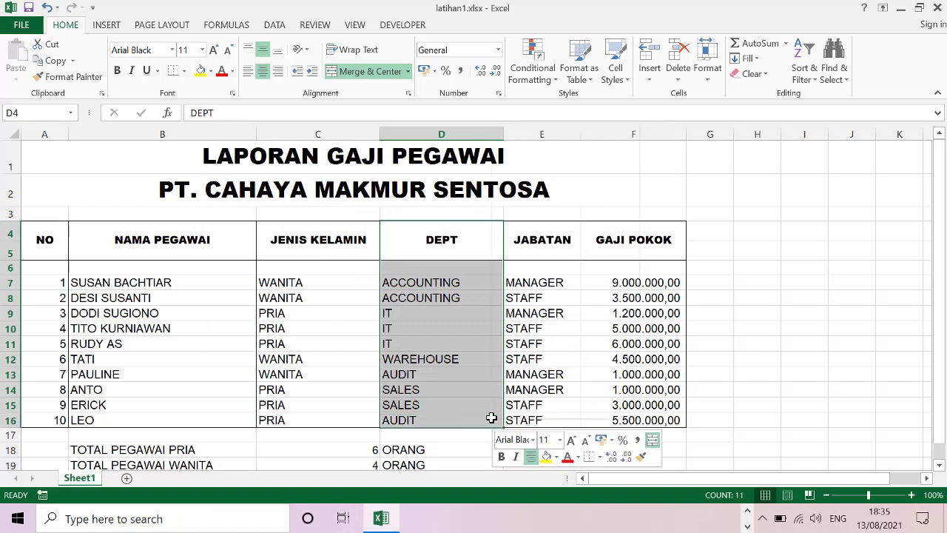
right_click(491, 418)
left_click(537, 356)
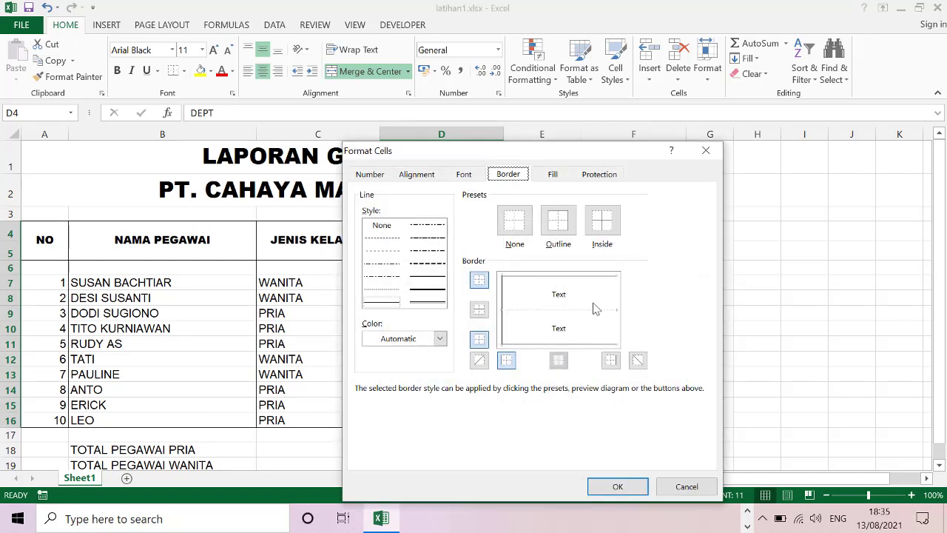
left_click(618, 306)
left_click(616, 486)
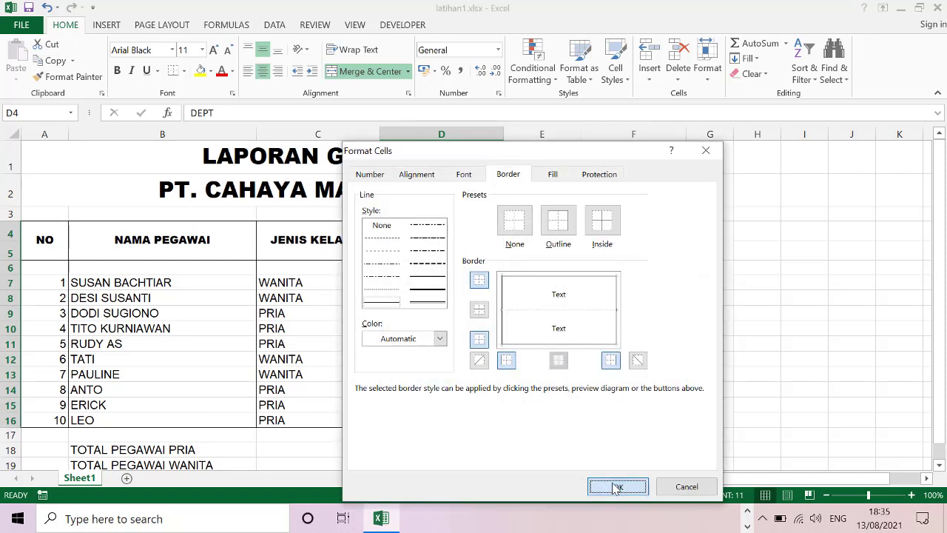
Add a right border to the JABATAN column from E4 to E16.
left_click_drag(556, 229, 560, 421)
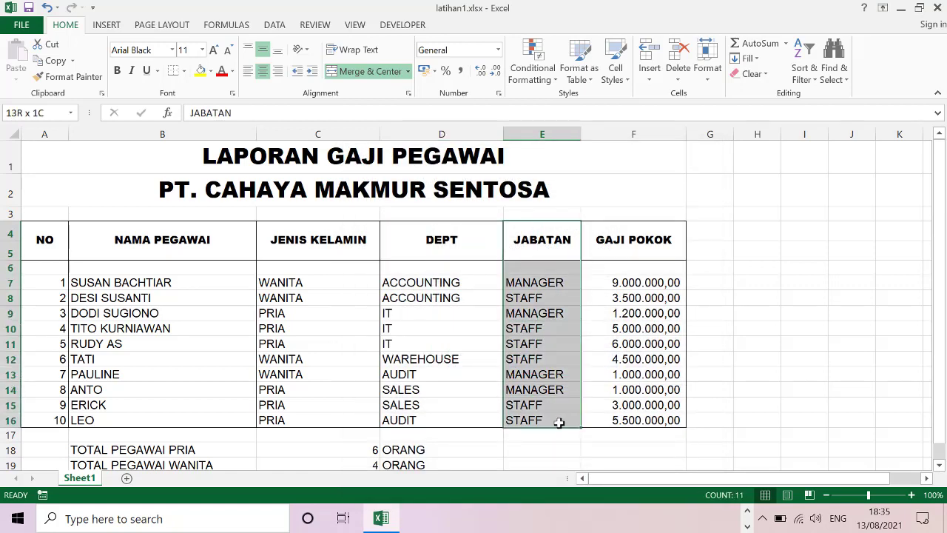
right_click(560, 421)
left_click(612, 364)
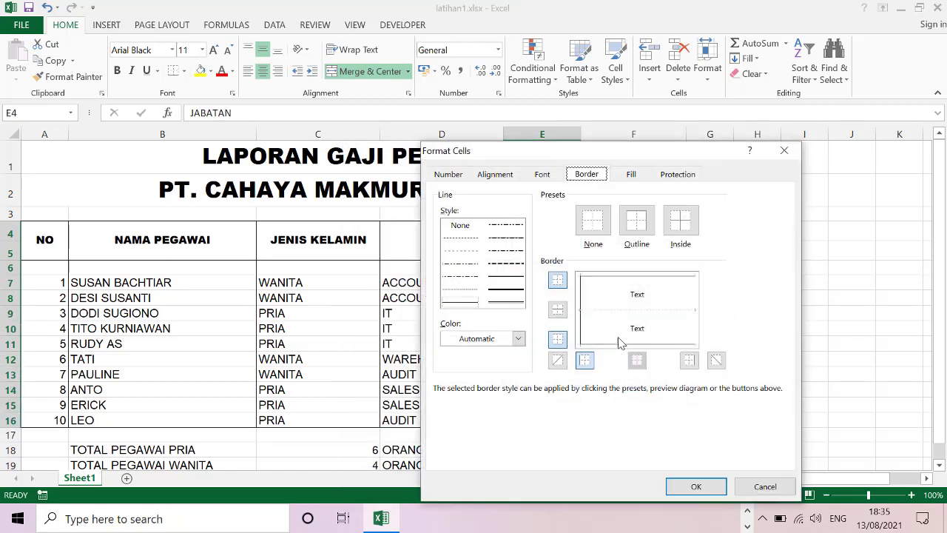
left_click(696, 337)
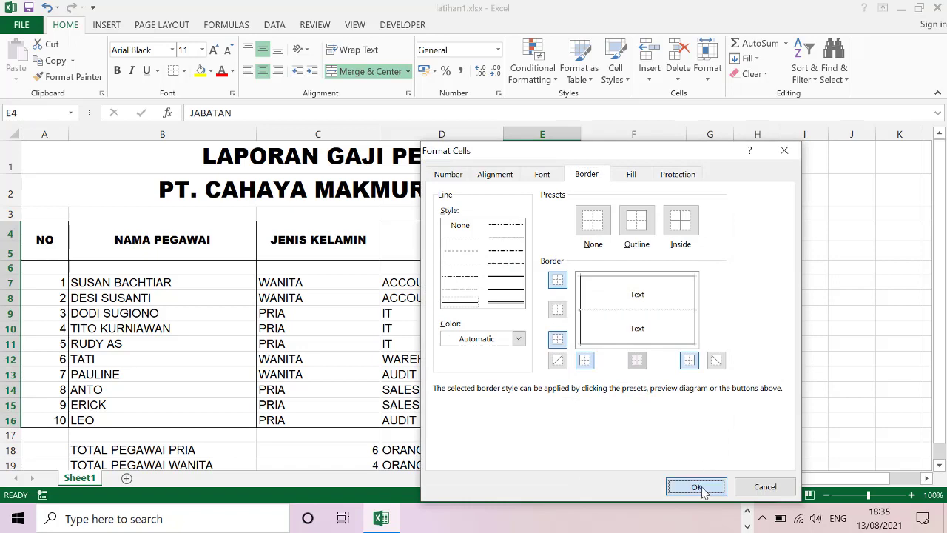
left_click(696, 486)
left_click(819, 332)
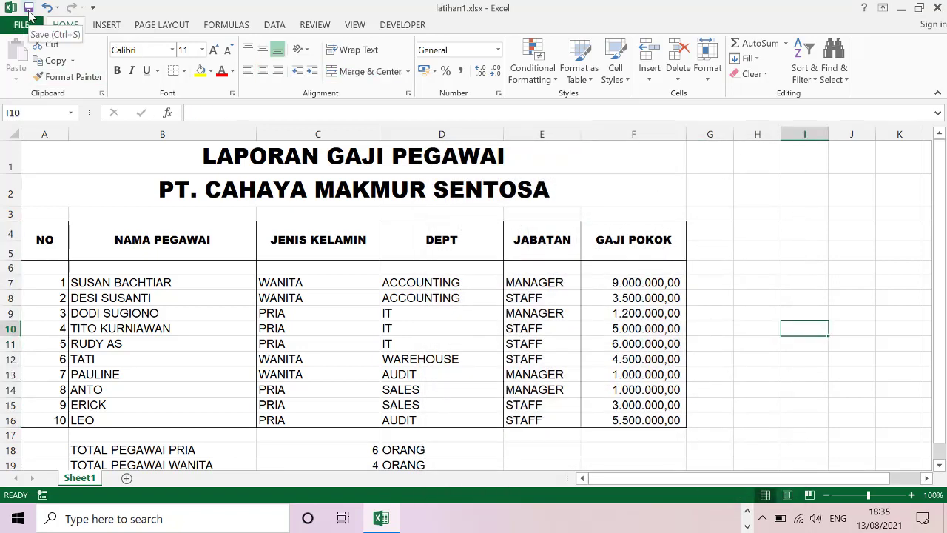
Save the bordered salary report workbook.
left_click(30, 9)
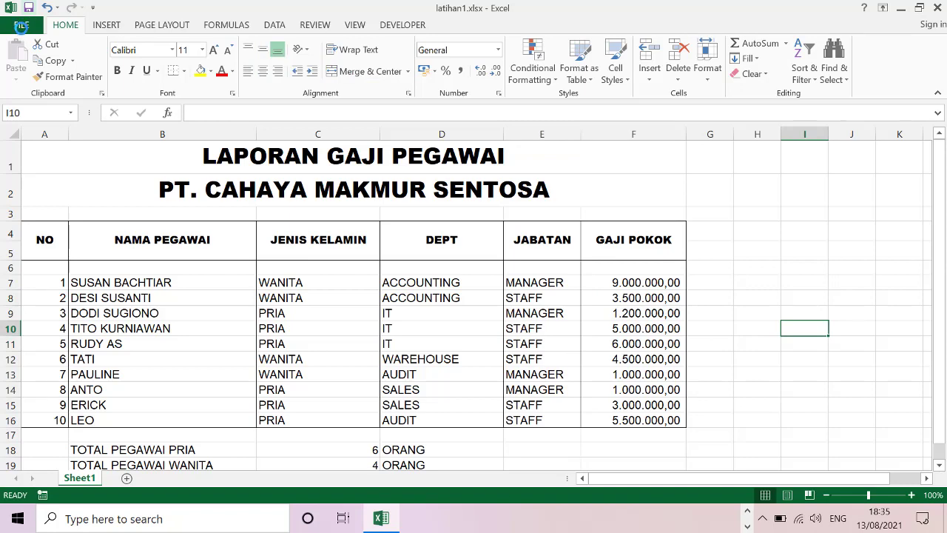
left_click(21, 25)
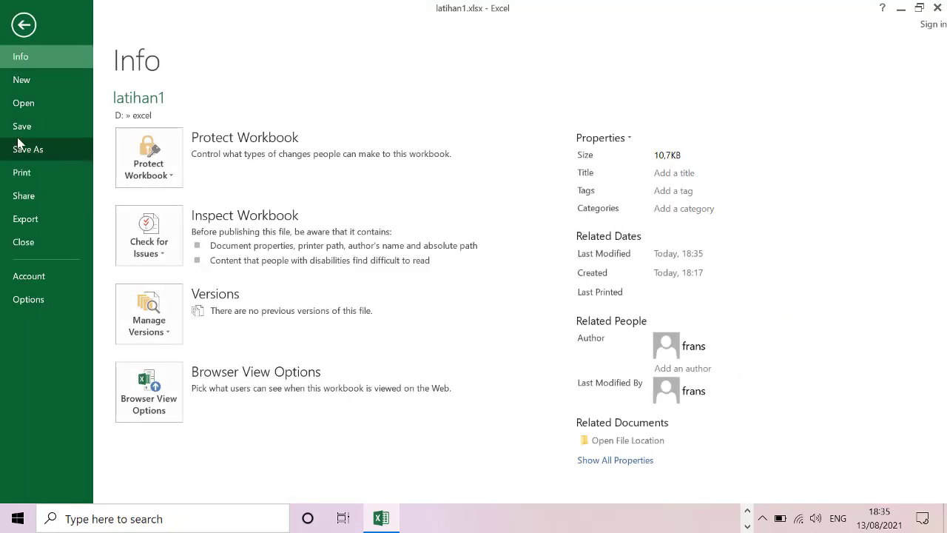
left_click(20, 138)
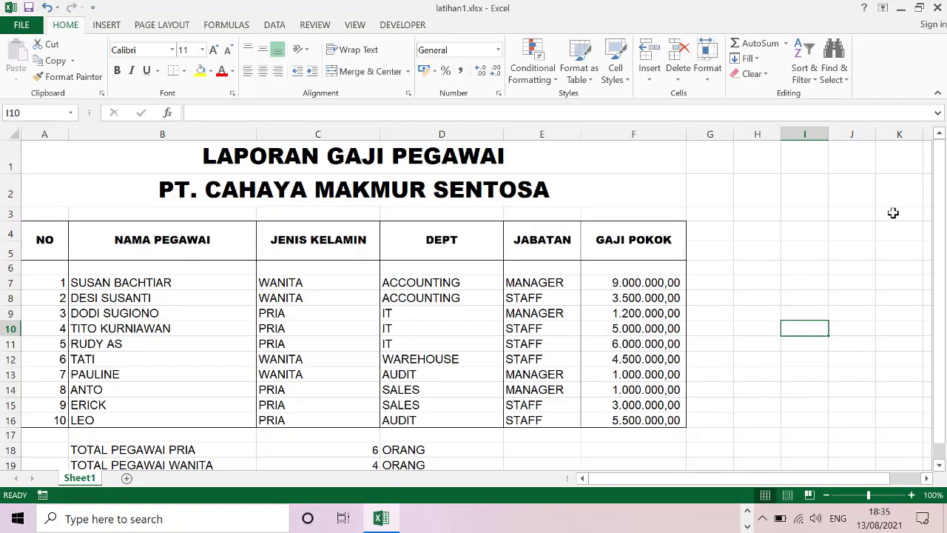
Review the count formulas in C20 and C18, then select header range A4:F5.
left_click_drag(938, 200, 944, 260)
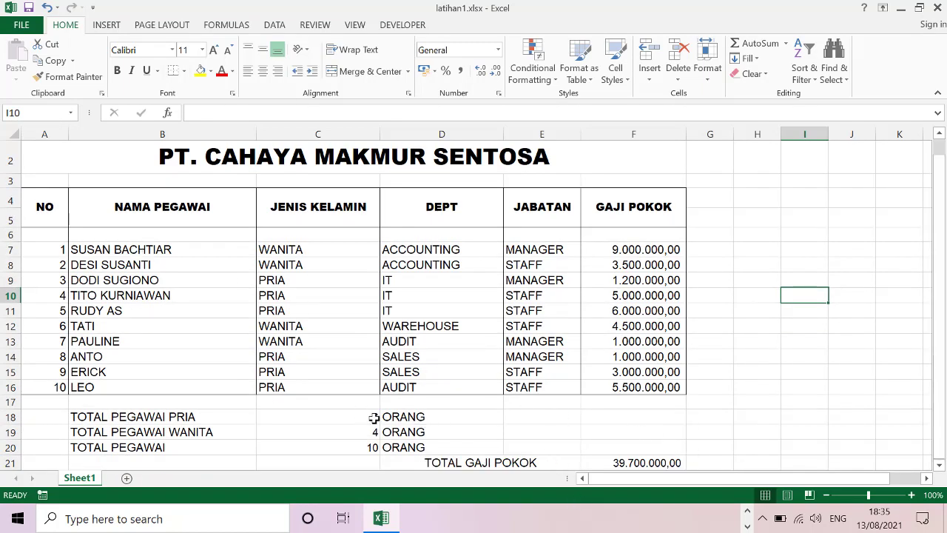
left_click(371, 447)
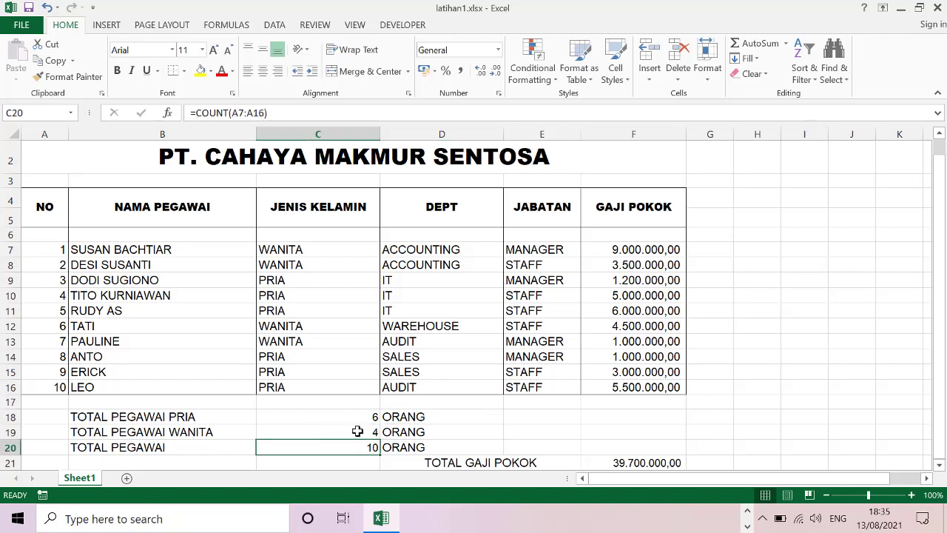
left_click(362, 419)
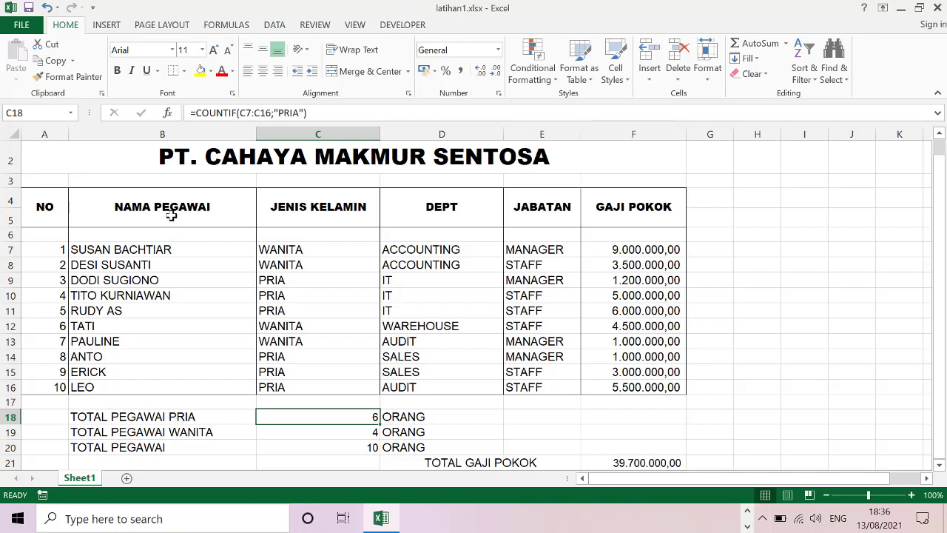
left_click_drag(49, 196, 465, 218)
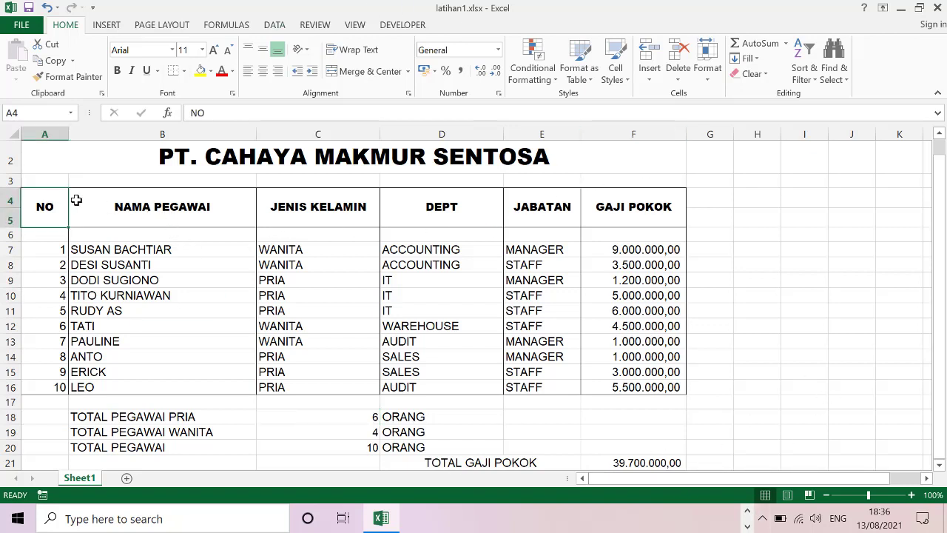
left_click_drag(598, 231, 659, 211)
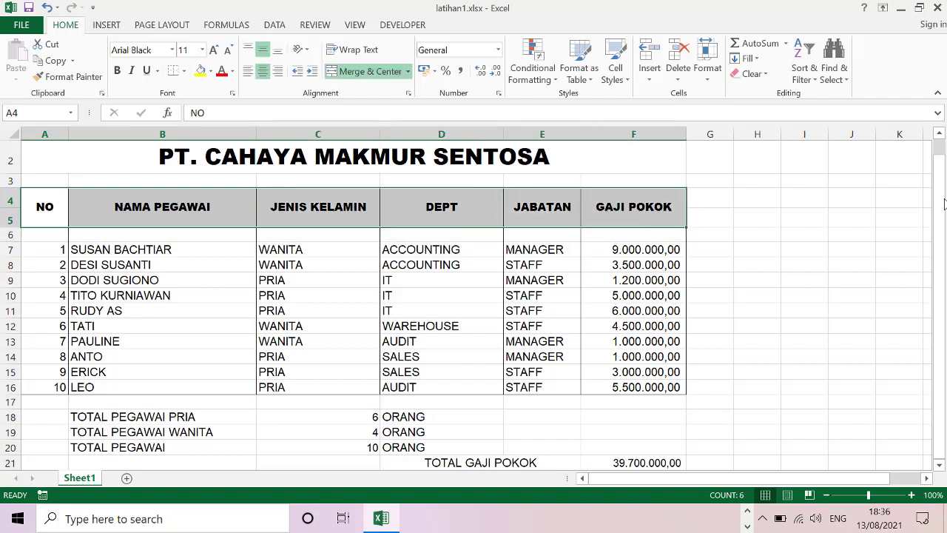
Fill the header range A4:F5 with a light grey background.
left_click_drag(942, 209, 941, 194)
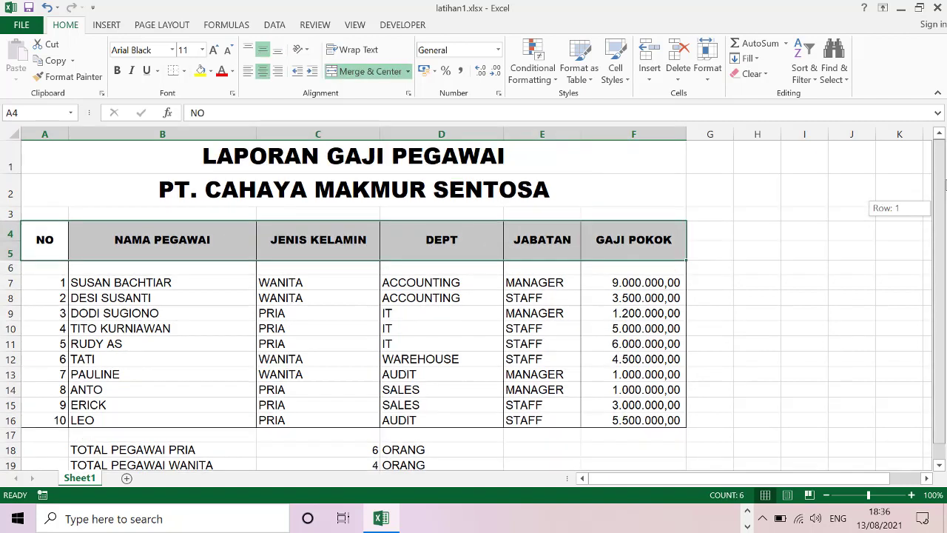
right_click(486, 232)
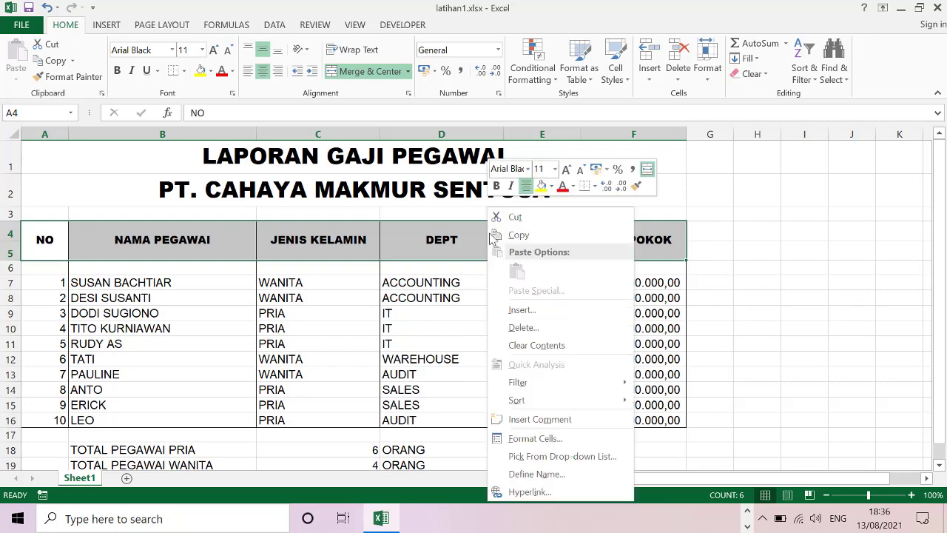
left_click(545, 438)
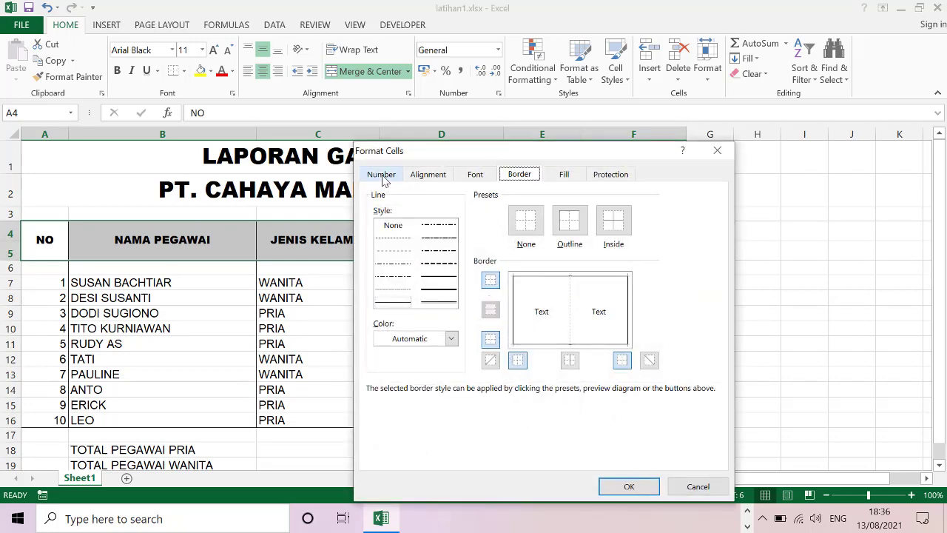
left_click(562, 176)
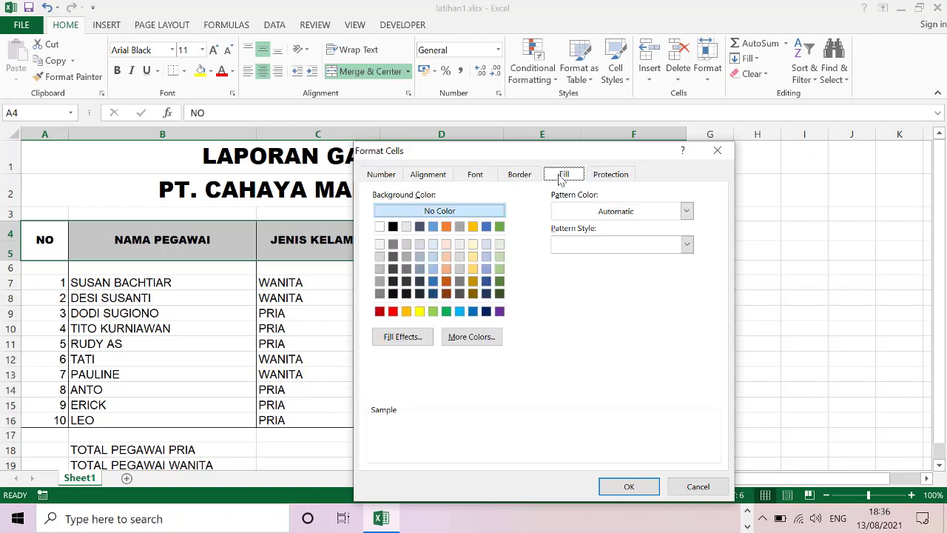
left_click(485, 213)
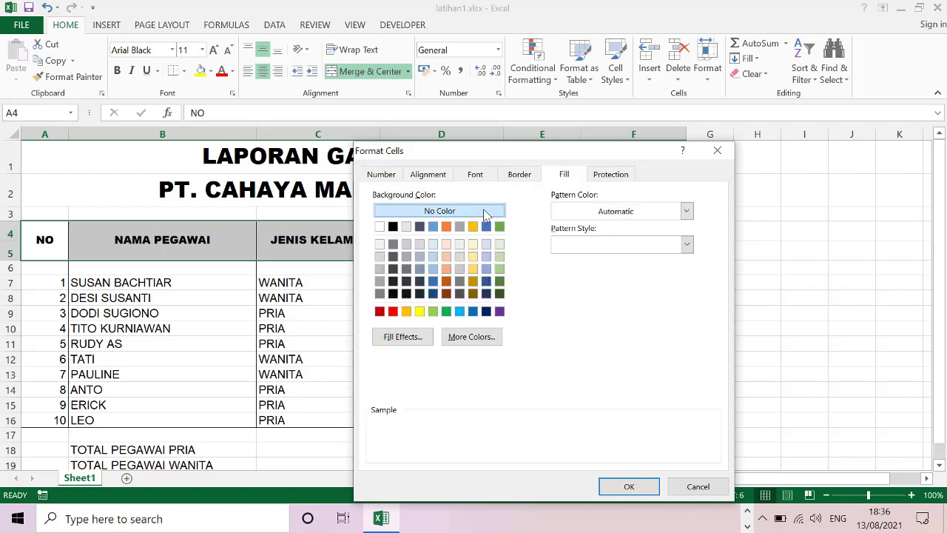
left_click(380, 256)
left_click(611, 488)
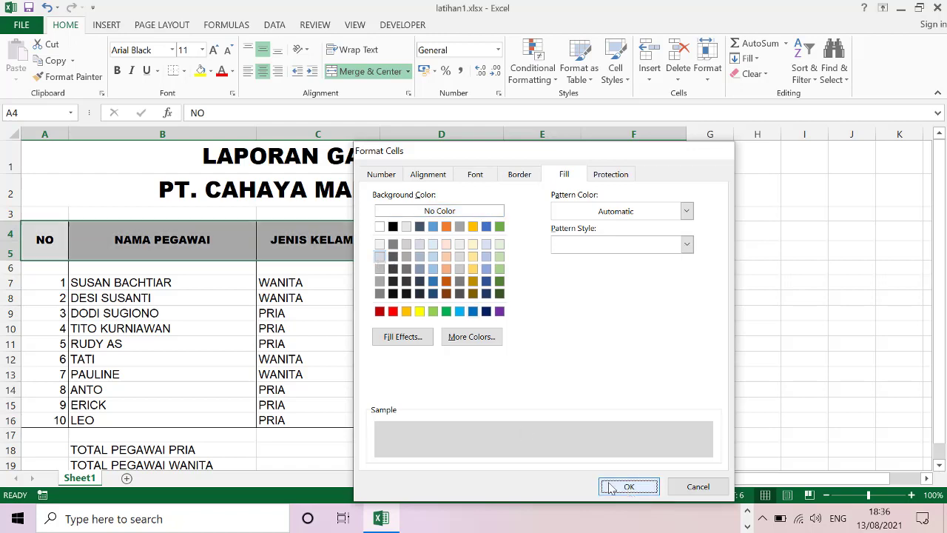
left_click(616, 373)
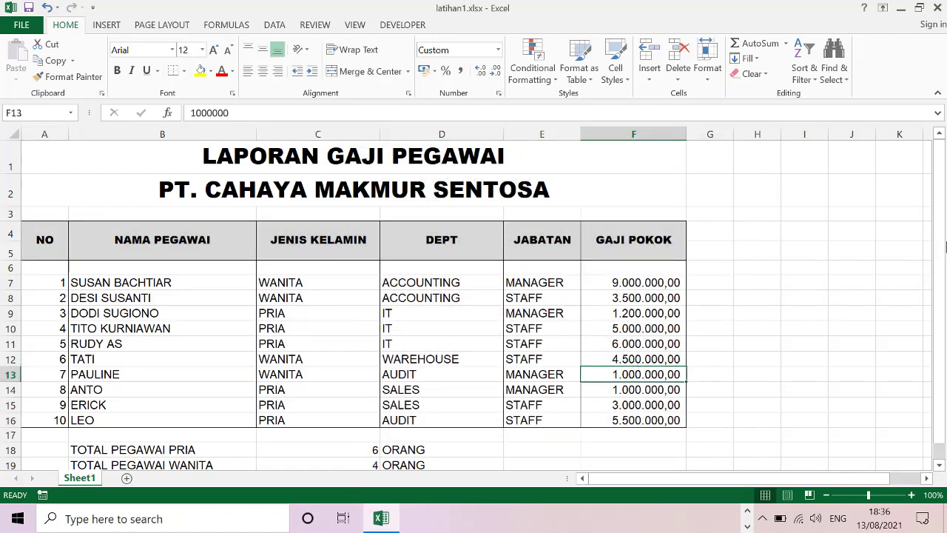
Scroll through the finished report, then minimise the Excel window.
left_click_drag(938, 247, 938, 304)
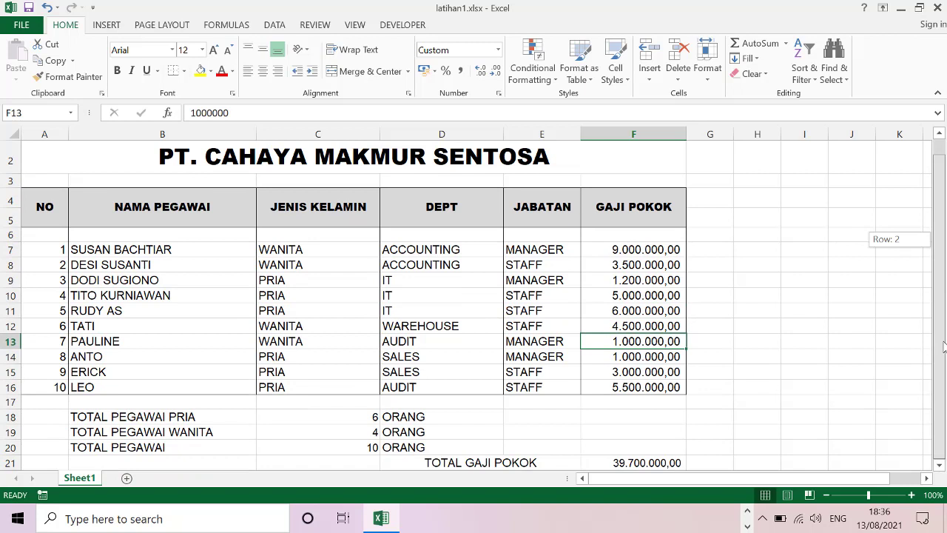
left_click_drag(944, 345, 768, 392)
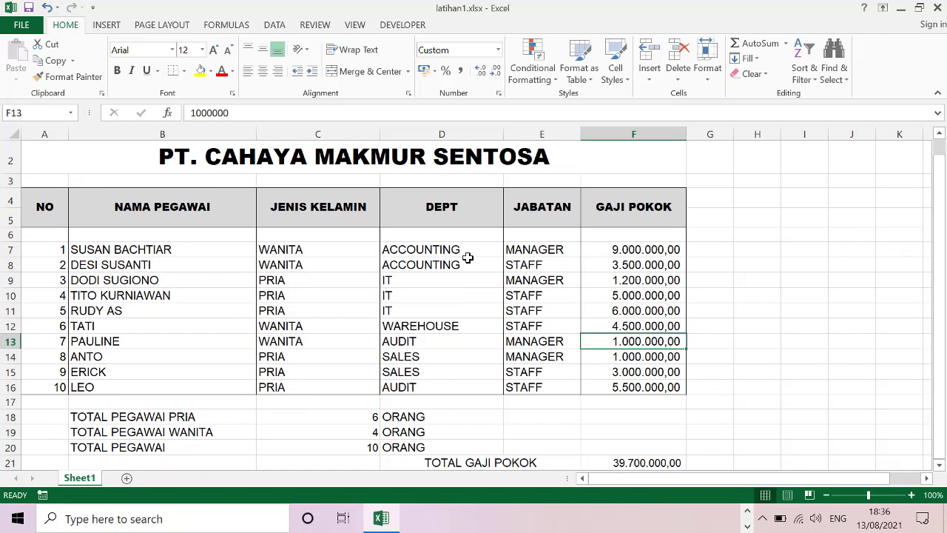
left_click_drag(943, 303, 930, 259)
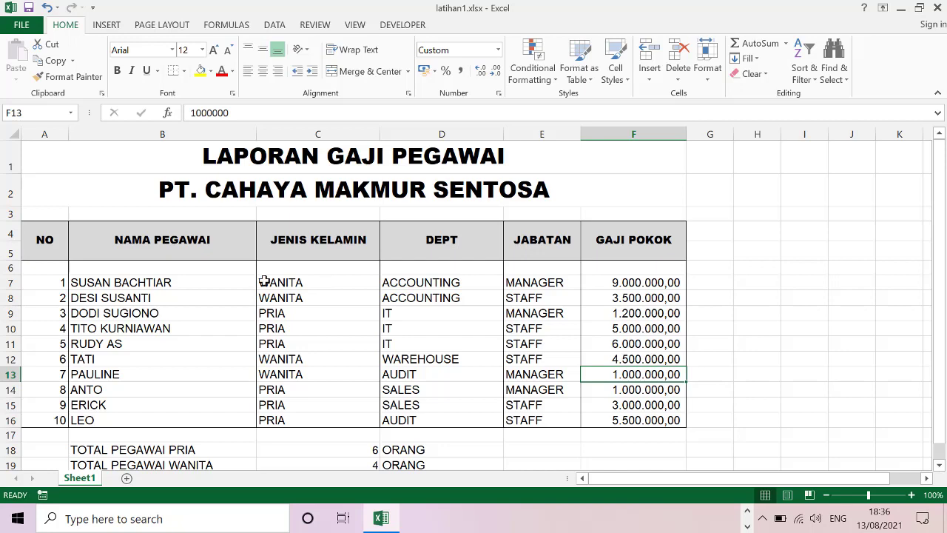
left_click(901, 9)
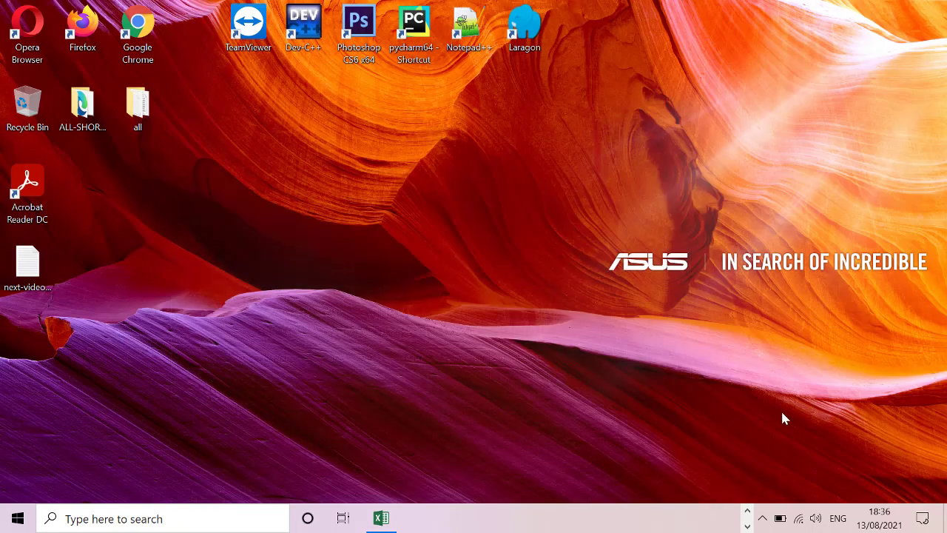
left_click(726, 520)
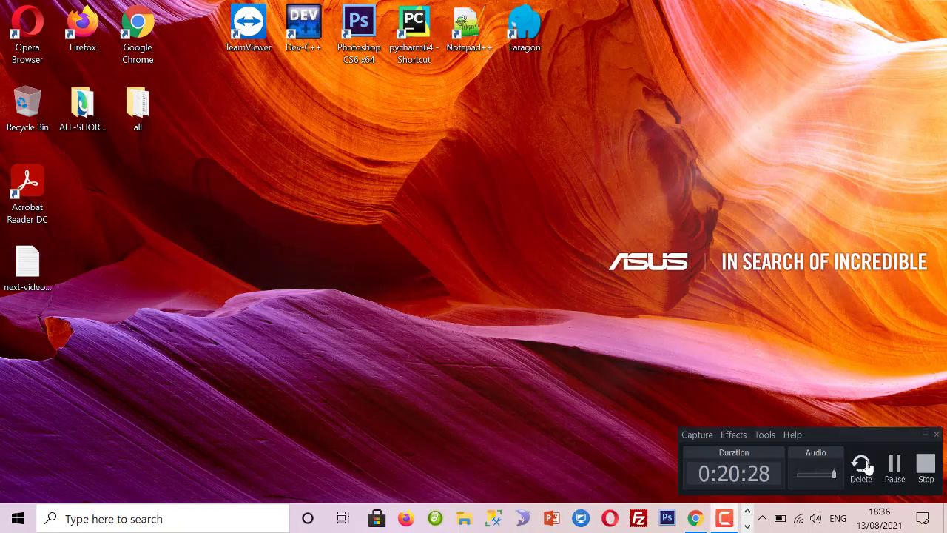